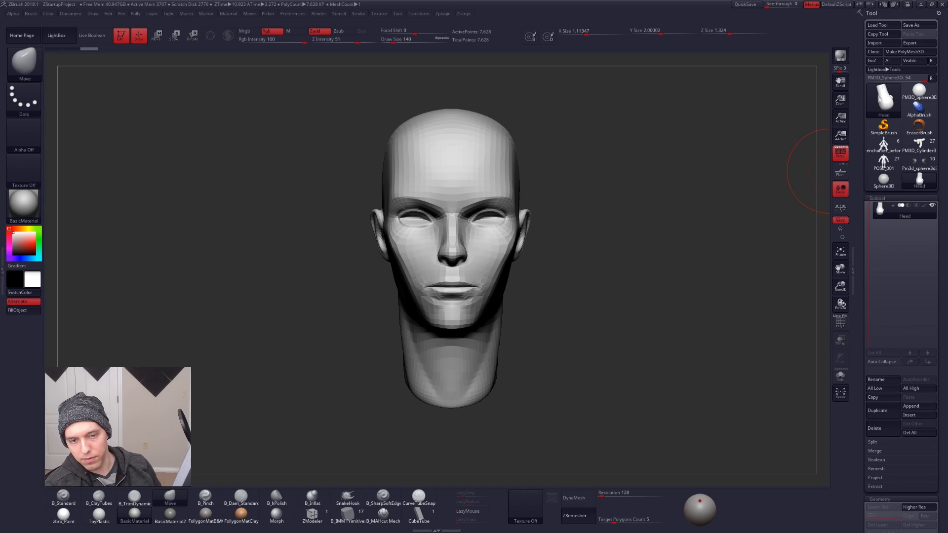
# Switch to Chrome, open the ZBrush Head Critique video full screen and skip to about 52:47.
pyautogui.hotkey('alt', 'Tab')
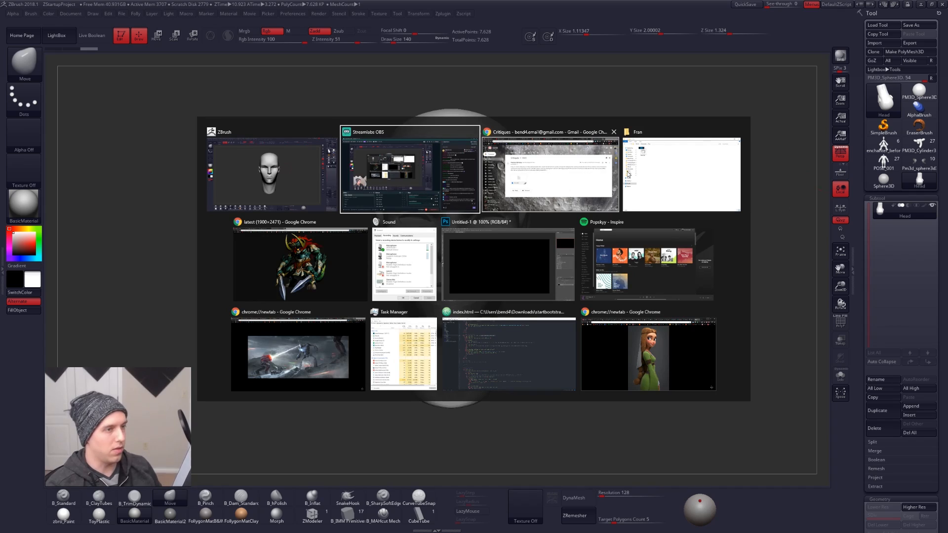
pyautogui.click(295, 251)
pyautogui.hotkey('ctrl', '1')
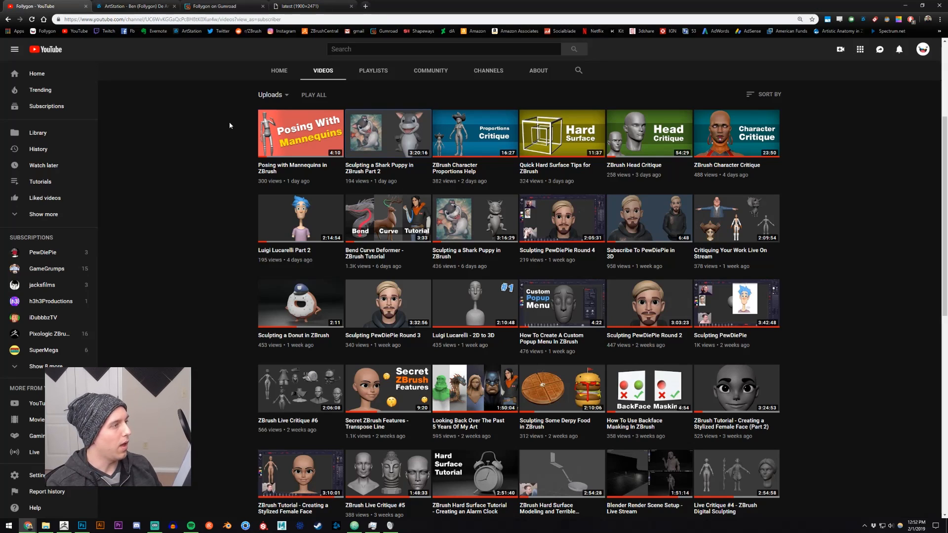
pyautogui.middleClick(610, 148)
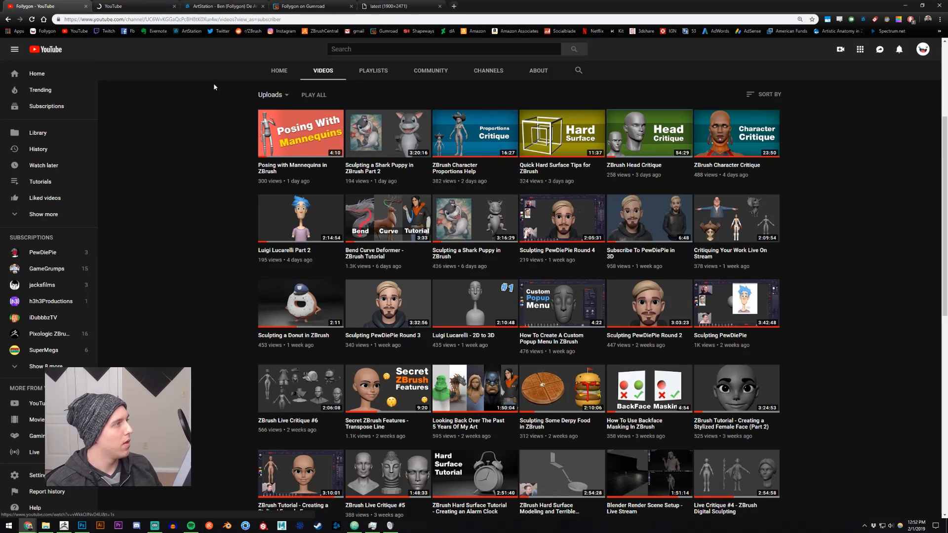
pyautogui.hotkey('ctrl', '2')
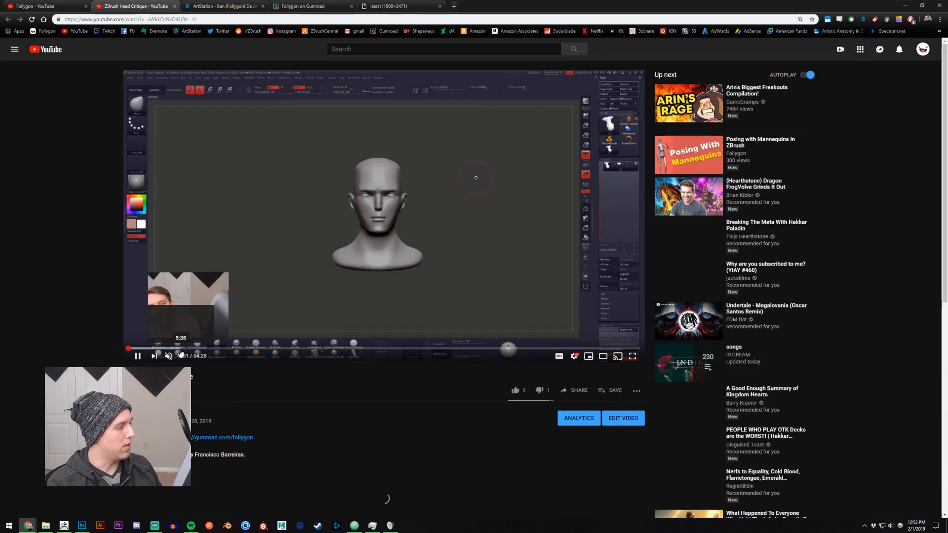
pyautogui.doubleClick(230, 306)
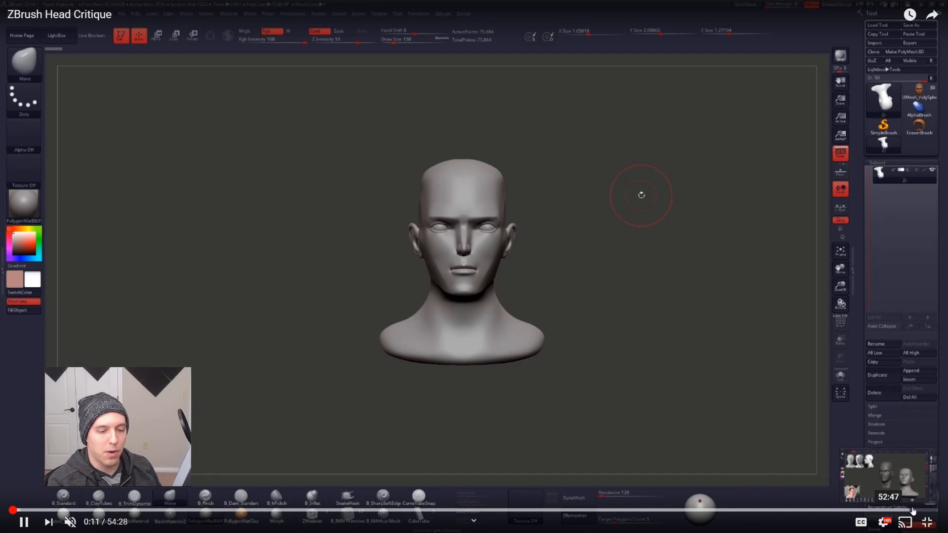
pyautogui.click(914, 512)
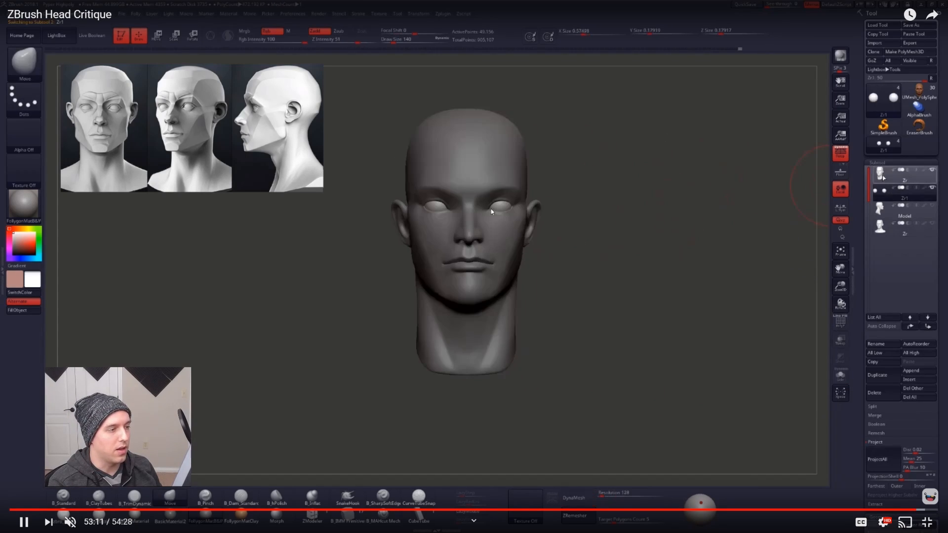
# Leave full screen, close the video tab and the "latest" image tab, and switch back to ZBrush.
pyautogui.press('Escape')
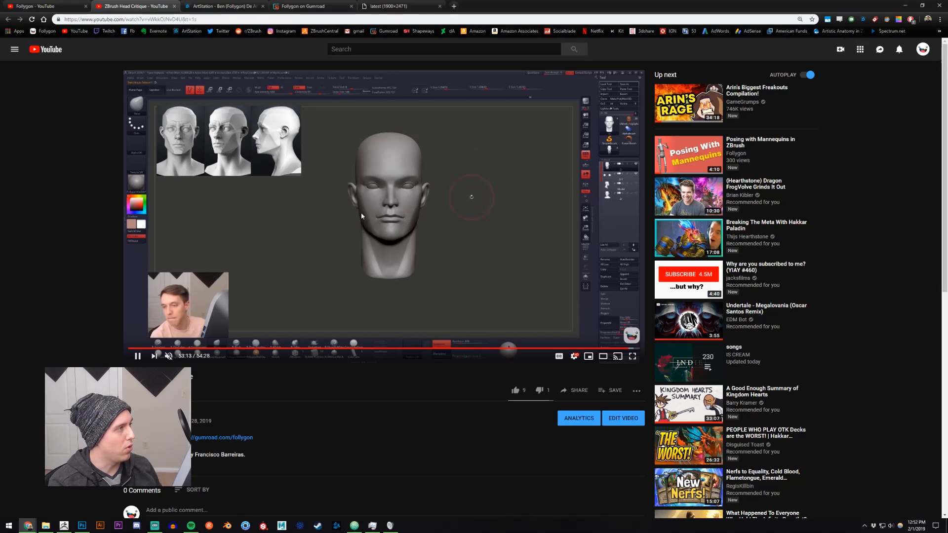
pyautogui.hotkey('ctrl', 'w')
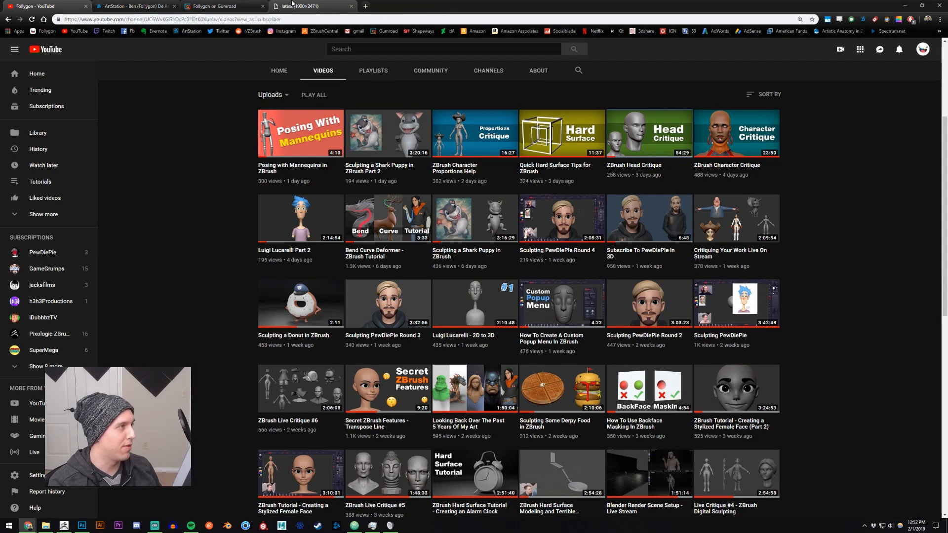
pyautogui.middleClick(295, 4)
pyautogui.click(231, 5)
pyautogui.click(66, 525)
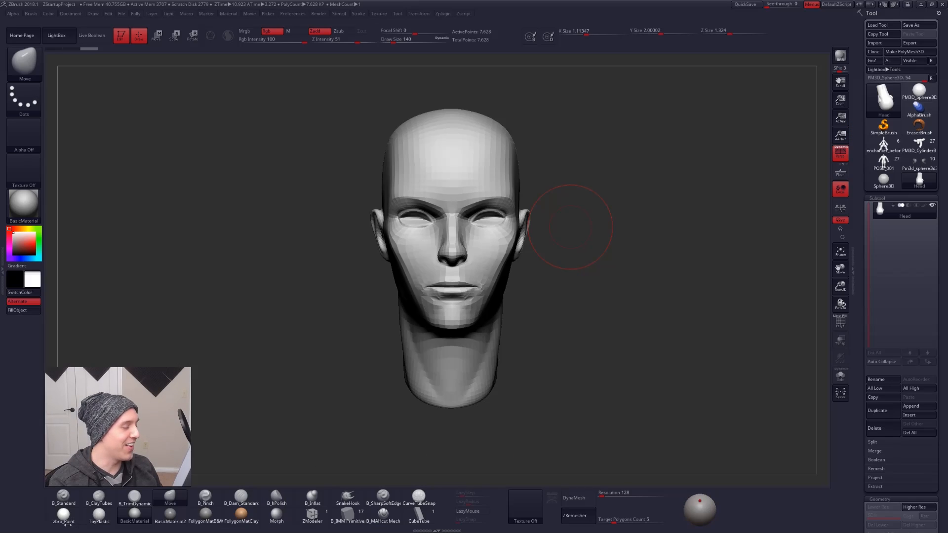
# Examine the head's proportions from the front and in profile, and check the empty eye sockets up close.
pyautogui.moveTo(389, 354)
pyautogui.mouseDown()
pyautogui.moveTo(447, 337)
pyautogui.moveTo(470, 318)
pyautogui.moveTo(429, 339)
pyautogui.mouseUp()
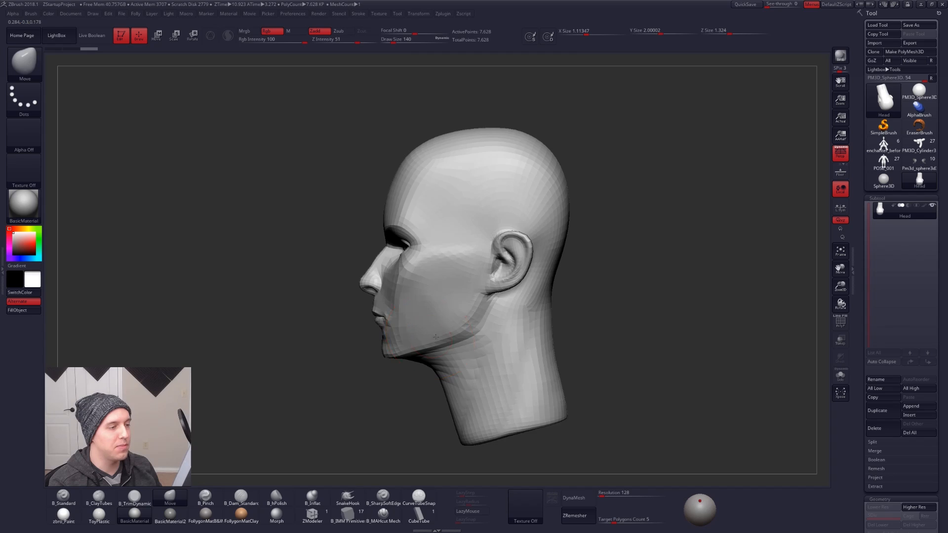
pyautogui.moveTo(437, 337); pyautogui.dragTo(473, 336, button='right')
pyautogui.keyDown('alt'); pyautogui.moveTo(414, 322); pyautogui.dragTo(462, 286, button='right'); pyautogui.keyUp('alt')
pyautogui.moveTo(461, 286); pyautogui.dragTo(446, 388)
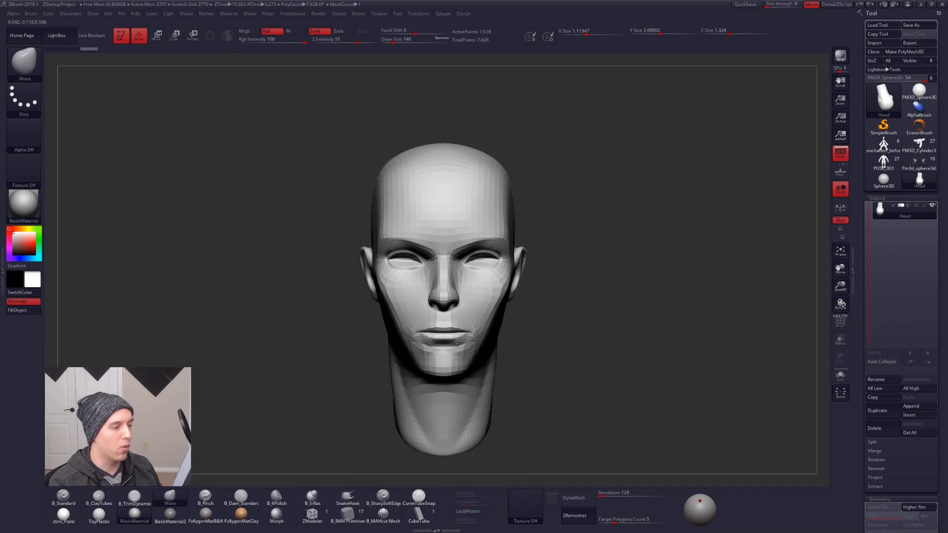
pyautogui.keyDown('alt'); pyautogui.moveTo(457, 346); pyautogui.dragTo(464, 292, button='right'); pyautogui.keyUp('alt')
pyautogui.press('space')
pyautogui.moveTo(504, 286); pyautogui.dragTo(525, 213)
pyautogui.hotkey('ctrl', 'shift', 'space')
pyautogui.hotkey('ctrl', 'shift', 'space')
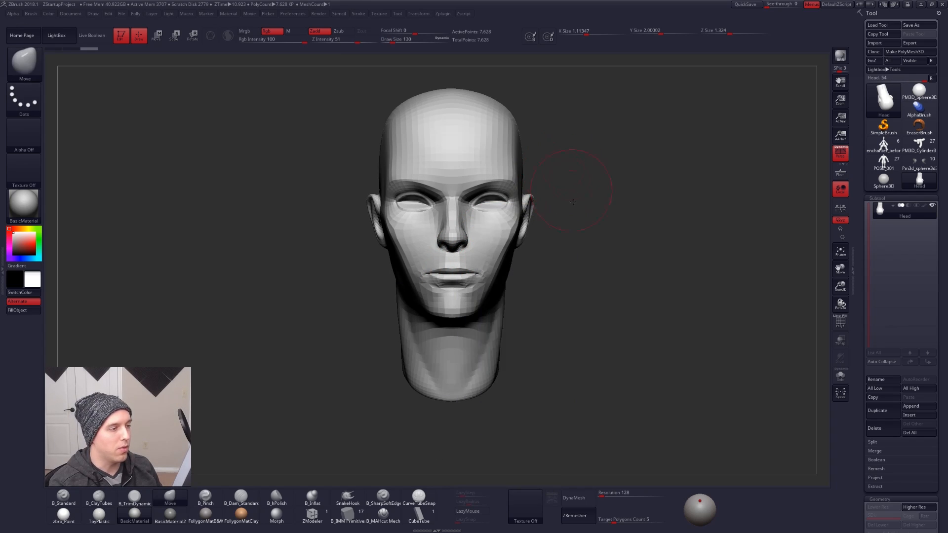
pyautogui.keyDown('alt'); pyautogui.moveTo(571, 190); pyautogui.dragTo(576, 217, button='right'); pyautogui.keyUp('alt')
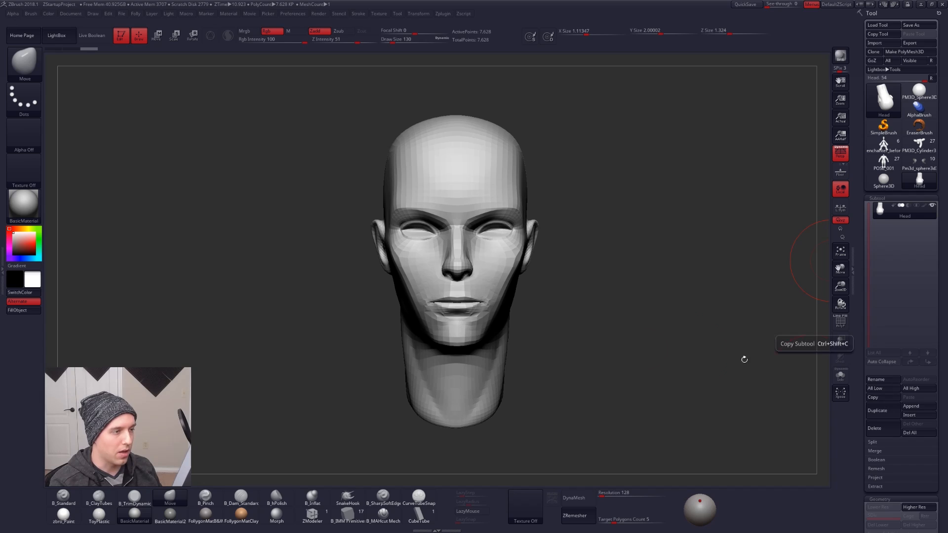
pyautogui.moveTo(588, 309); pyautogui.dragTo(547, 293)
pyautogui.moveTo(506, 263); pyautogui.dragTo(509, 238, button='right')
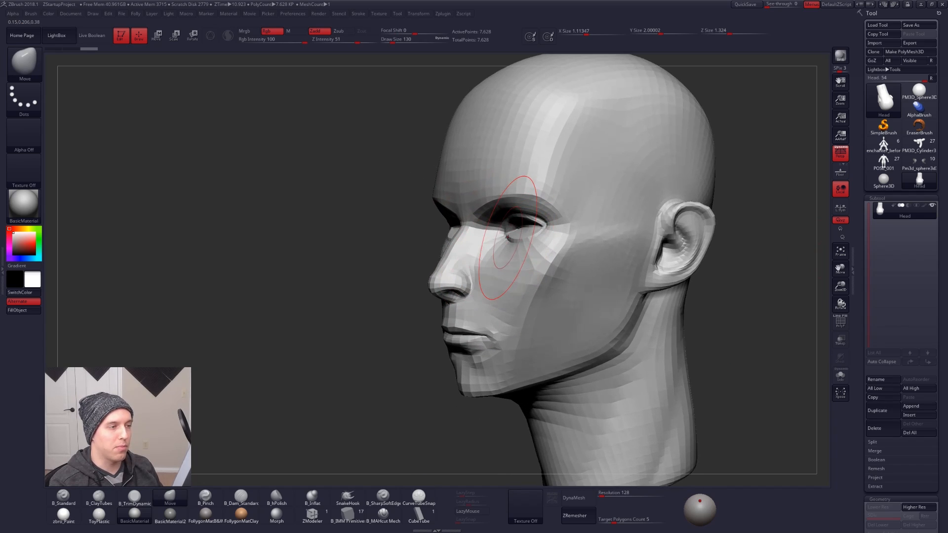
pyautogui.press('space')
pyautogui.moveTo(509, 240); pyautogui.dragTo(504, 241)
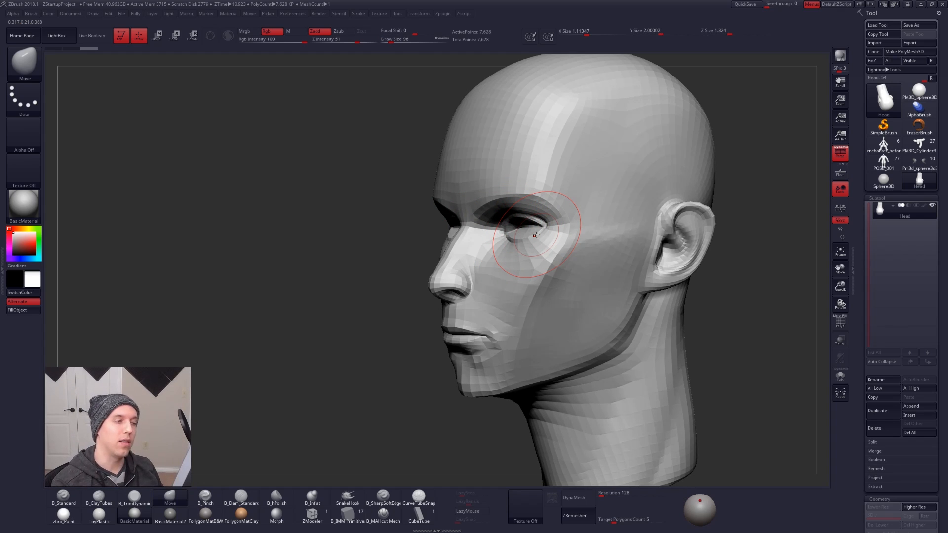
pyautogui.moveTo(522, 243); pyautogui.dragTo(536, 291, button='right')
# Append a Sphere3D subtool below the Head and make it the active subtool.
pyautogui.click(915, 406)
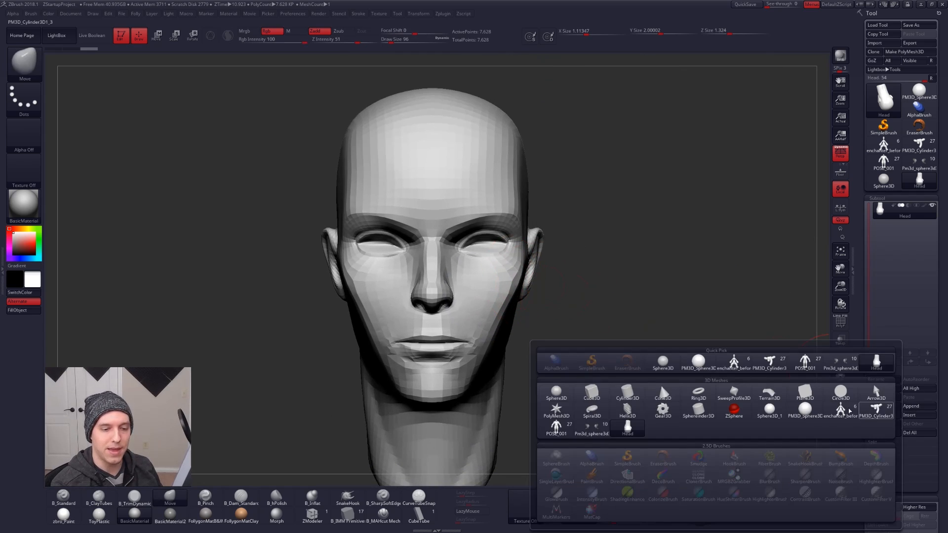
pyautogui.click(552, 392)
pyautogui.click(882, 226)
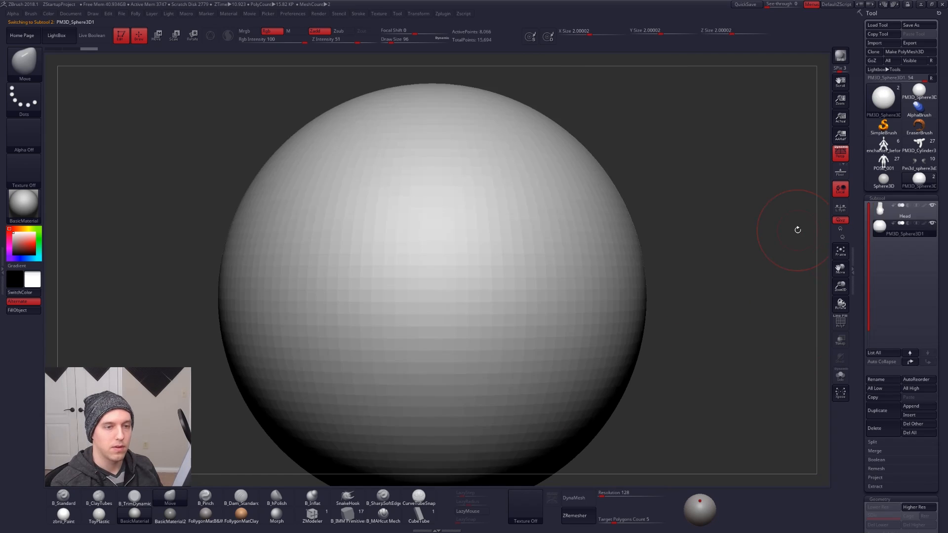
# Scale the sphere down to roughly eyeball size and move it in front of the head's left eye.
pyautogui.press('r')
pyautogui.moveTo(502, 290)
pyautogui.mouseDown()
pyautogui.moveTo(635, 289)
pyautogui.moveTo(539, 290)
pyautogui.mouseUp()
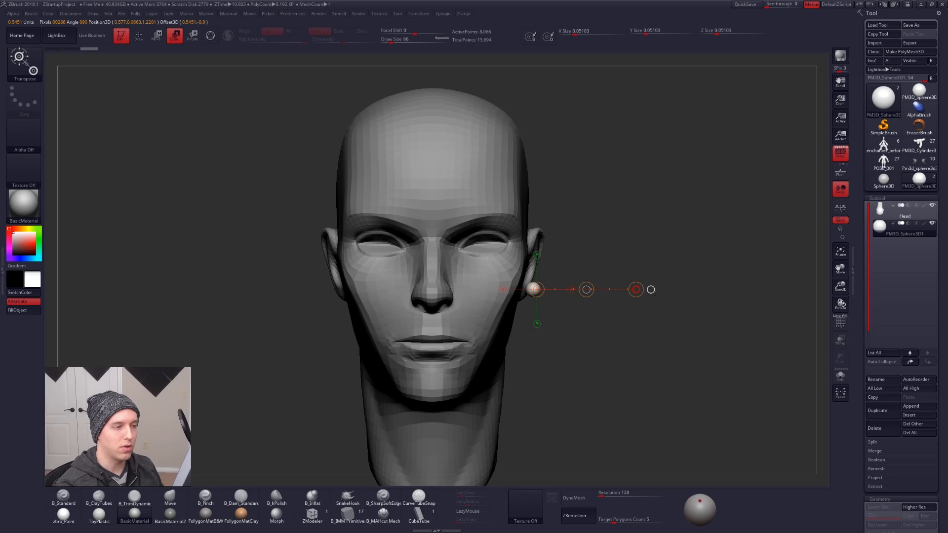
pyautogui.press('w')
pyautogui.moveTo(586, 289); pyautogui.dragTo(540, 246)
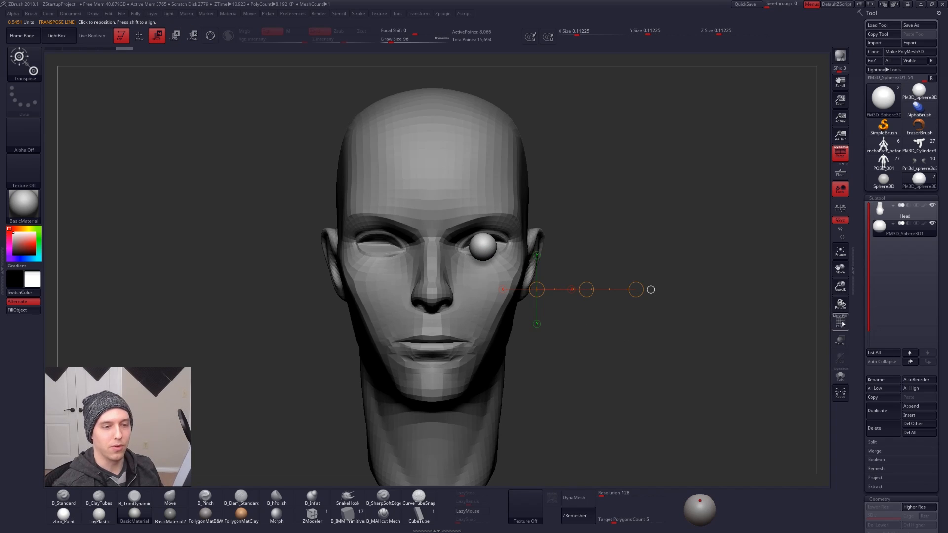
# Turn on transparency and move the sphere back to the left eye socket in the side view.
pyautogui.click(842, 340)
pyautogui.moveTo(731, 332); pyautogui.dragTo(534, 329)
pyautogui.moveTo(548, 250)
pyautogui.keyDown('shift'); pyautogui.mouseDown()
pyautogui.moveTo(549, 295)
pyautogui.moveTo(552, 272)
pyautogui.moveTo(669, 267)
pyautogui.mouseUp(); pyautogui.keyUp('shift')
pyautogui.keyDown('alt'); pyautogui.moveTo(634, 284); pyautogui.dragTo(517, 335, button='right'); pyautogui.keyUp('alt')
pyautogui.moveTo(530, 314)
pyautogui.mouseDown()
pyautogui.moveTo(520, 371)
pyautogui.moveTo(581, 315)
pyautogui.mouseUp()
# Scale the eyeball sphere up to a size of about 0.228 to fit the left eye opening.
pyautogui.press('e')
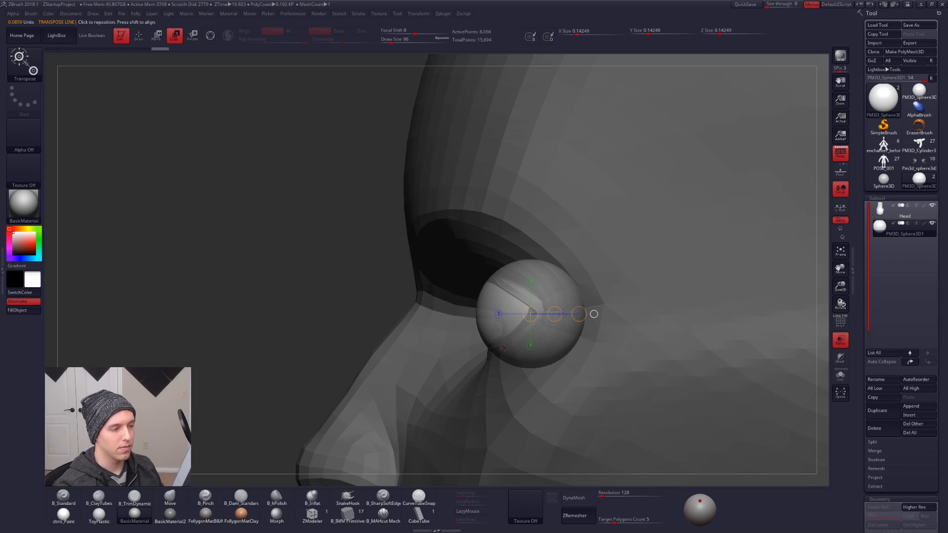
pyautogui.moveTo(395, 336); pyautogui.dragTo(506, 342, button='right')
pyautogui.click(506, 315)
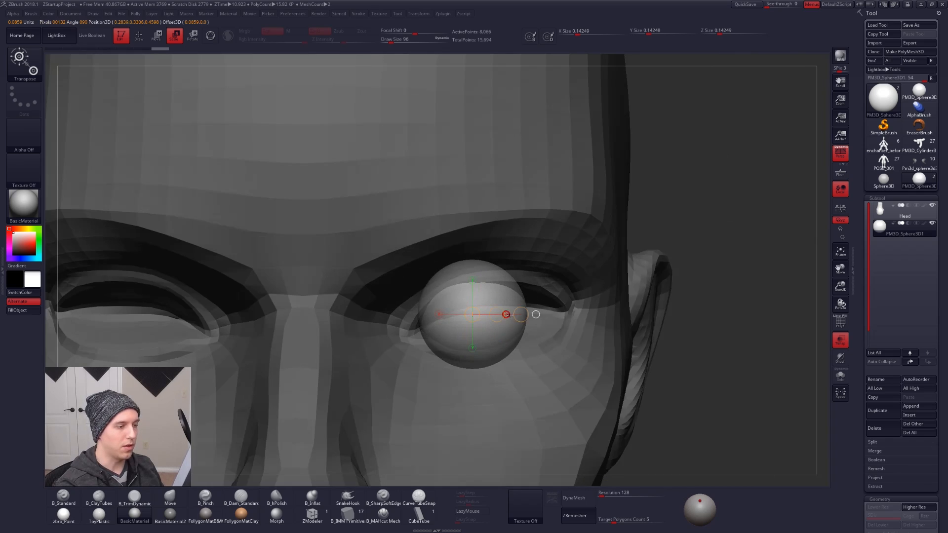
pyautogui.moveTo(521, 314)
pyautogui.mouseDown()
pyautogui.moveTo(530, 320)
pyautogui.moveTo(491, 382)
pyautogui.moveTo(513, 351)
pyautogui.mouseUp()
# Turn off transparency and push the eyeball deeper into the socket behind the eyelids.
pyautogui.press('w')
pyautogui.moveTo(513, 350); pyautogui.dragTo(440, 340, button='right')
pyautogui.click(840, 340)
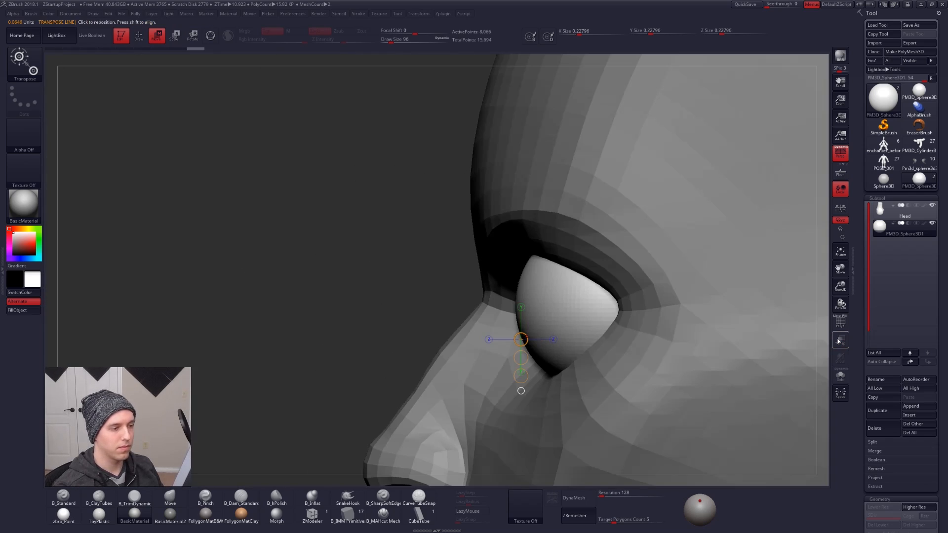
pyautogui.moveTo(560, 321)
pyautogui.keyDown('shift'); pyautogui.mouseDown()
pyautogui.moveTo(627, 322)
pyautogui.moveTo(601, 322)
pyautogui.moveTo(637, 331)
pyautogui.mouseUp(); pyautogui.keyUp('shift')
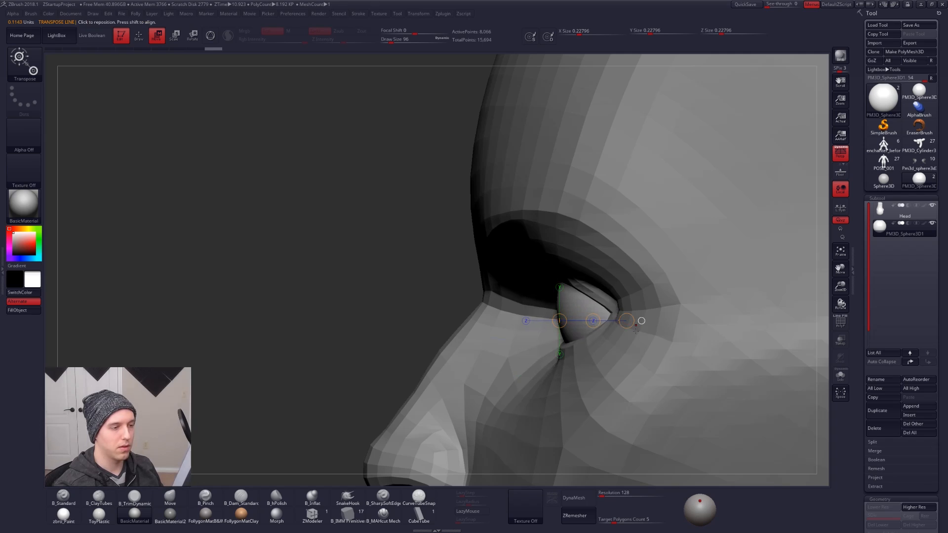
pyautogui.hotkey('shift', 'f')
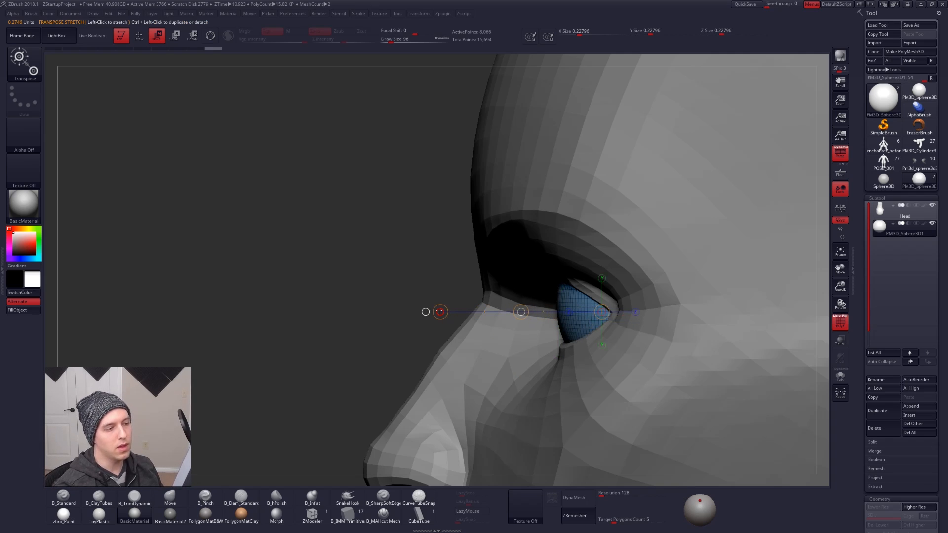
pyautogui.press('q')
# Mirror the eyeball sphere across to the head's right eye socket.
pyautogui.moveTo(574, 361); pyautogui.dragTo(512, 250, button='right')
pyautogui.hotkey('shift', 'f')
pyautogui.keyDown('alt'); pyautogui.moveTo(668, 359); pyautogui.dragTo(611, 401, button='right'); pyautogui.keyUp('alt')
pyautogui.hotkey('shift', 'f')
pyautogui.hotkey('shift', 'f')
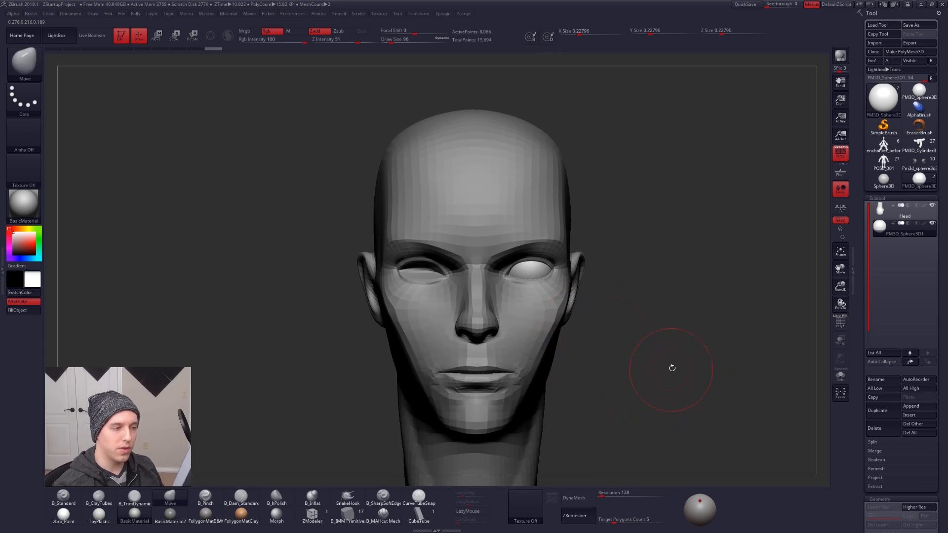
pyautogui.hotkey('ctrl', 'shift', 'm')
pyautogui.click(681, 378)
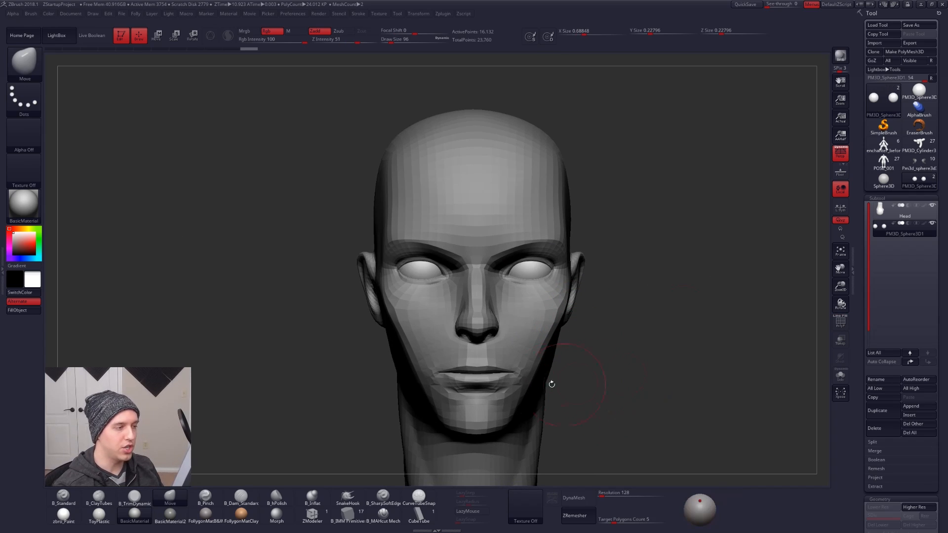
# Select the Head subtool and pull the inner eye corners against the eyeballs using the Move brush at draw size 54.
pyautogui.keyDown('ctrl'); pyautogui.moveTo(539, 280); pyautogui.dragTo(529, 323, button='right'); pyautogui.keyUp('ctrl')
pyautogui.keyDown('alt'); pyautogui.click(539, 314); pyautogui.keyUp('alt')
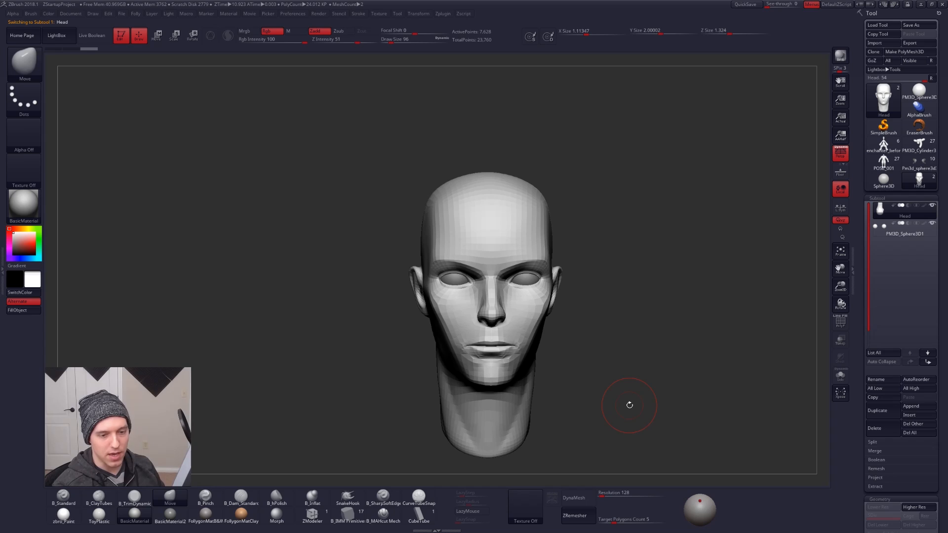
pyautogui.keyDown('ctrl'); pyautogui.moveTo(629, 404); pyautogui.dragTo(530, 297, button='right'); pyautogui.keyUp('ctrl')
pyautogui.press('space')
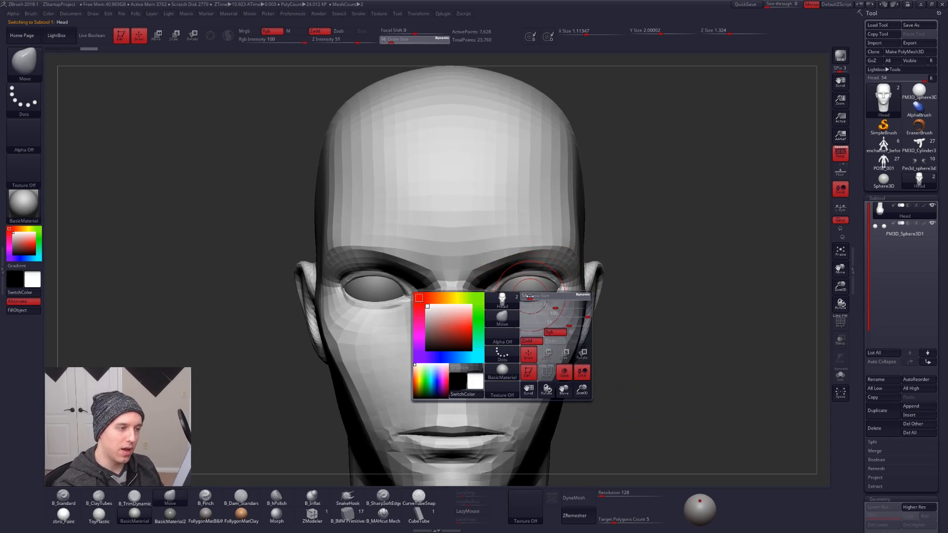
pyautogui.moveTo(529, 296); pyautogui.dragTo(526, 297)
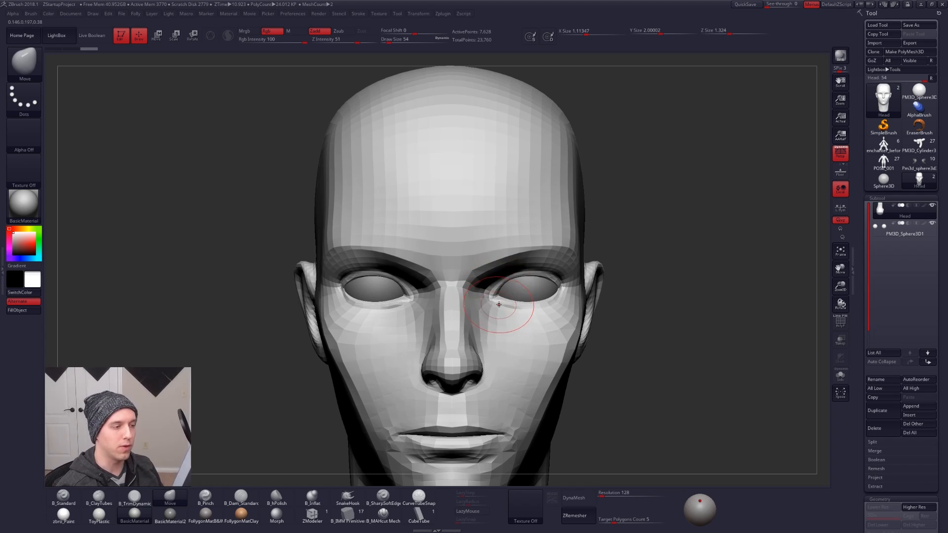
pyautogui.moveTo(494, 291)
pyautogui.keyDown('ctrl'); pyautogui.mouseDown()
pyautogui.moveTo(568, 289)
pyautogui.moveTo(494, 295)
pyautogui.mouseUp(); pyautogui.keyUp('ctrl')
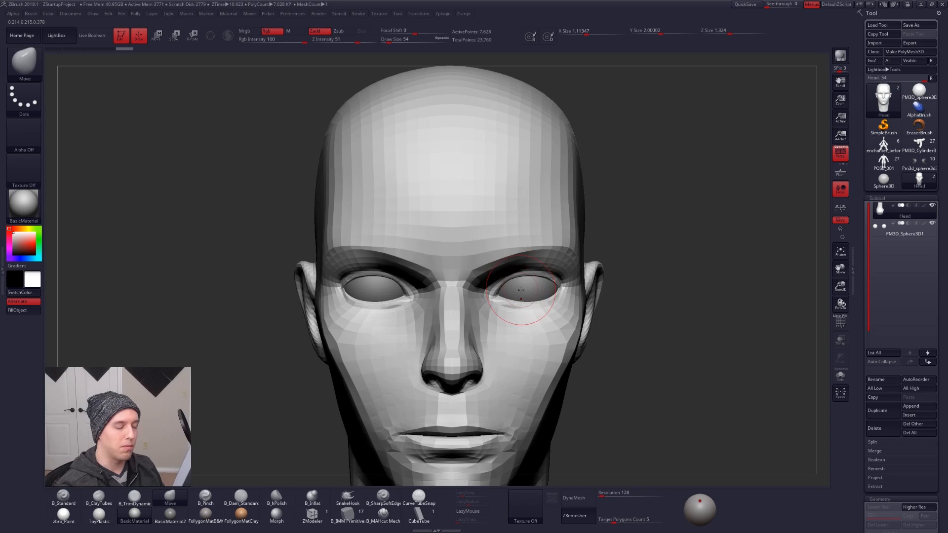
# Switch to Chrome and run a Google image search for "eyelid drawing" in a new tab.
pyautogui.hotkey('alt', 'Tab')
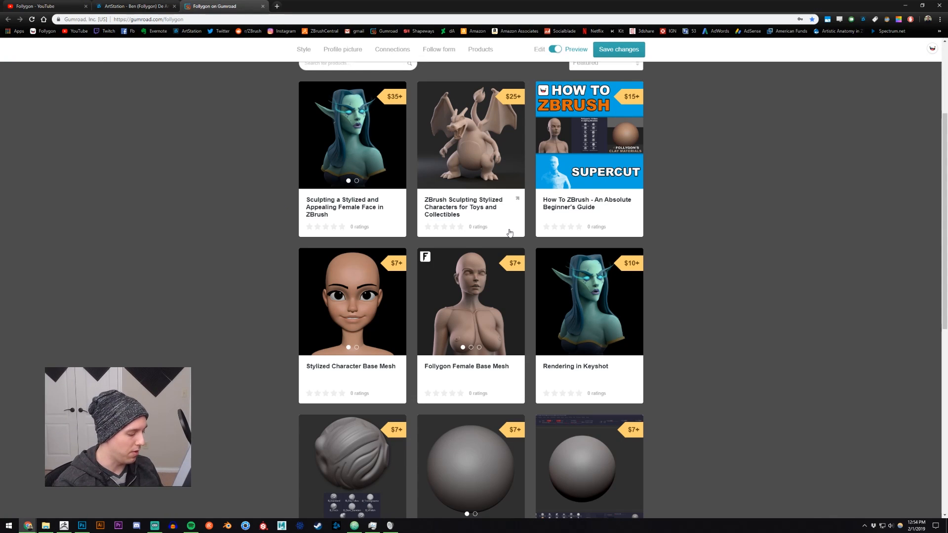
pyautogui.hotkey('ctrl', 't')
pyautogui.write('eye')
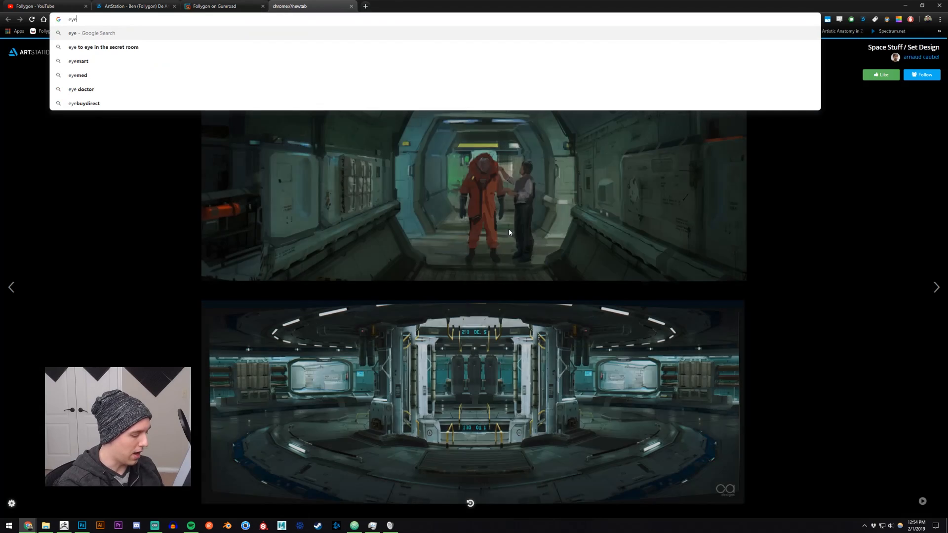
pyautogui.write('lid drawing')
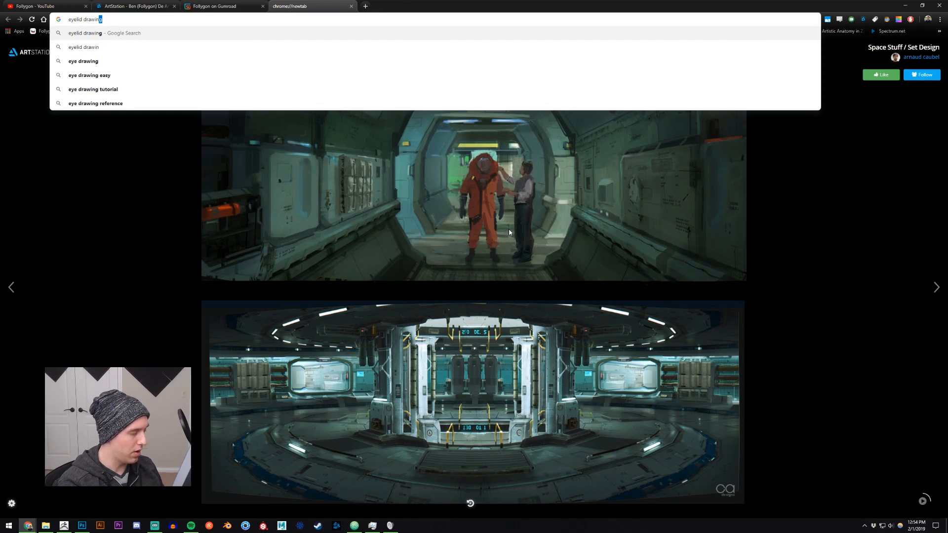
pyautogui.press('Return')
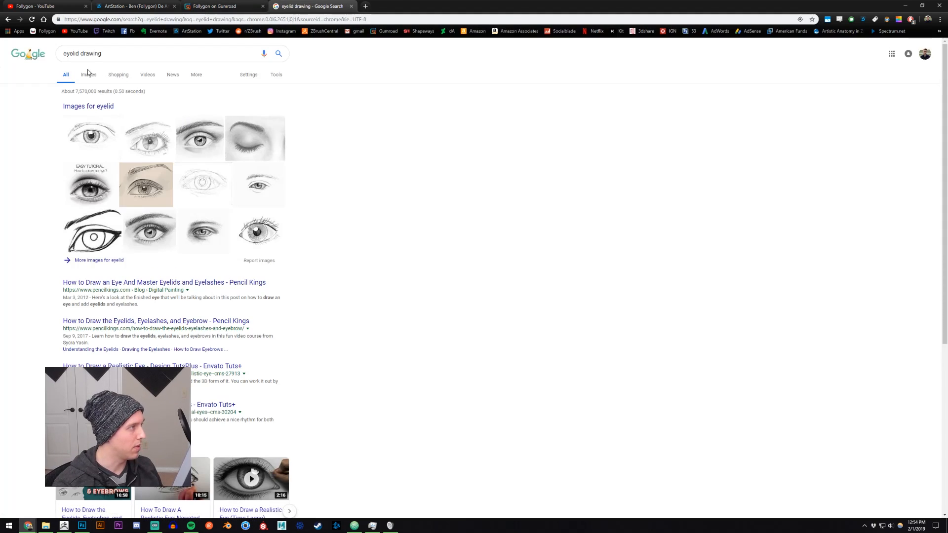
pyautogui.click(85, 77)
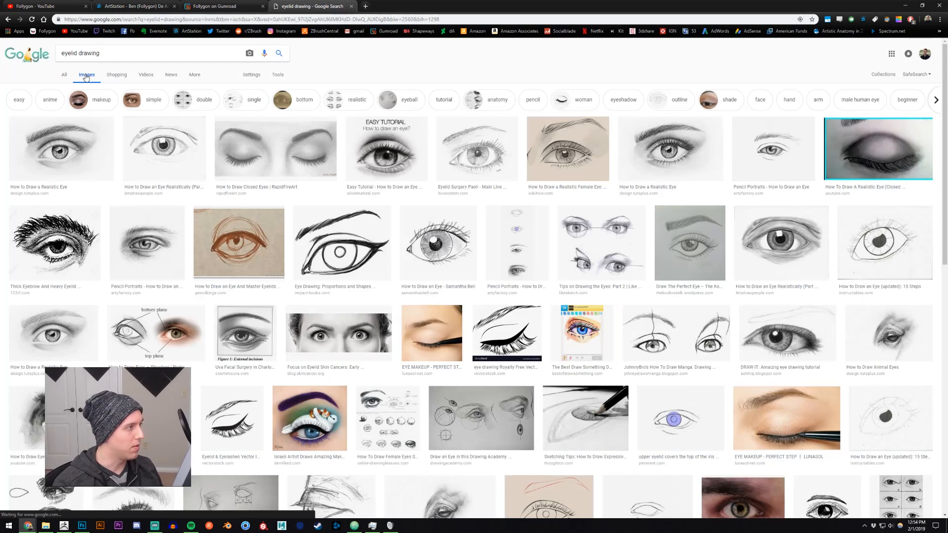
# Enlarge the IMPACT Books "Eye Drawing: Proportions and Shapes" image result, and switch back to ZBrush.
pyautogui.click(342, 242)
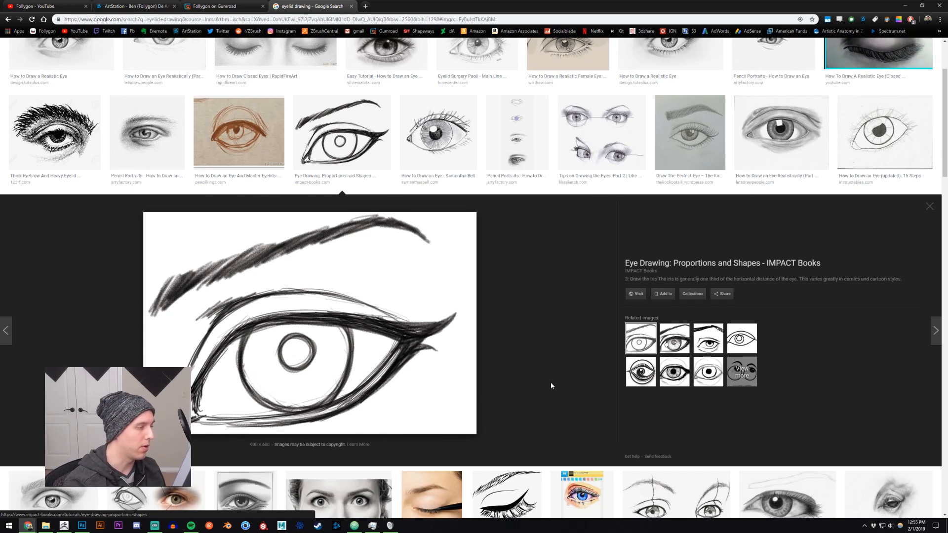
pyautogui.hotkey('alt', 'Tab')
# Adjust the eyelid edges around the eyeballs with the Move brush at draw size 54.
pyautogui.keyDown('ctrl'); pyautogui.moveTo(495, 237); pyautogui.dragTo(545, 321, button='right'); pyautogui.keyUp('ctrl')
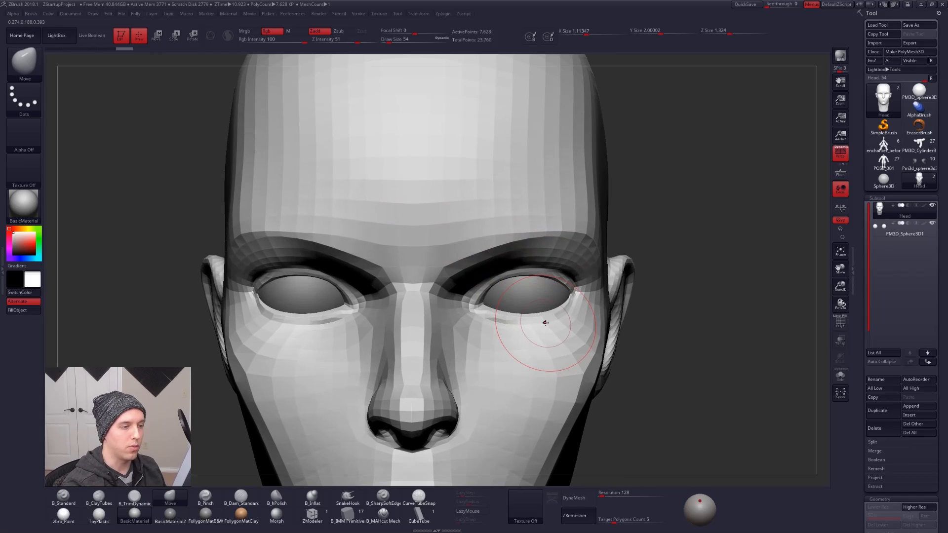
pyautogui.moveTo(510, 285)
pyautogui.mouseDown()
pyautogui.moveTo(511, 311)
pyautogui.moveTo(541, 318)
pyautogui.mouseUp()
pyautogui.moveTo(568, 319); pyautogui.dragTo(550, 320, button='right')
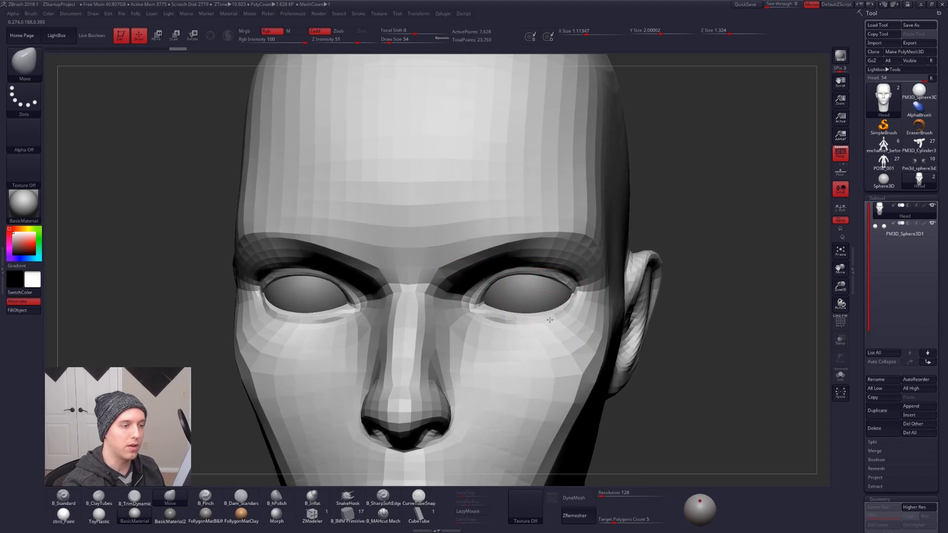
pyautogui.moveTo(549, 320); pyautogui.dragTo(548, 324)
pyautogui.keyDown('shift'); pyautogui.moveTo(547, 324); pyautogui.dragTo(544, 319, button='right'); pyautogui.keyUp('shift')
pyautogui.moveTo(546, 318); pyautogui.dragTo(478, 202)
pyautogui.press('w')
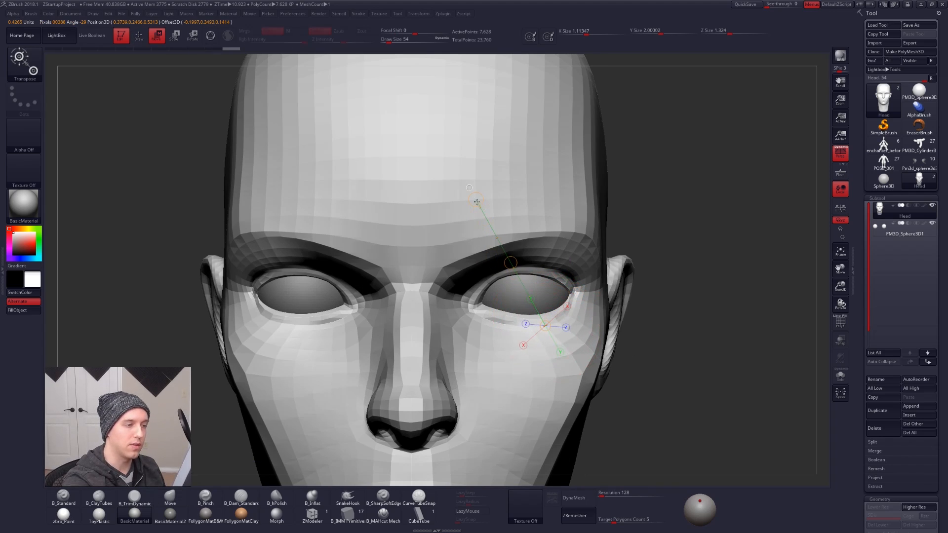
pyautogui.press('q')
# Pull the lower eyelid near the inner corner downward with the Move brush at draw size 74.
pyautogui.moveTo(529, 324)
pyautogui.mouseDown(button='right')
pyautogui.moveTo(578, 325)
pyautogui.moveTo(528, 322)
pyautogui.mouseUp(button='right')
pyautogui.press('space')
pyautogui.moveTo(498, 316); pyautogui.dragTo(501, 316)
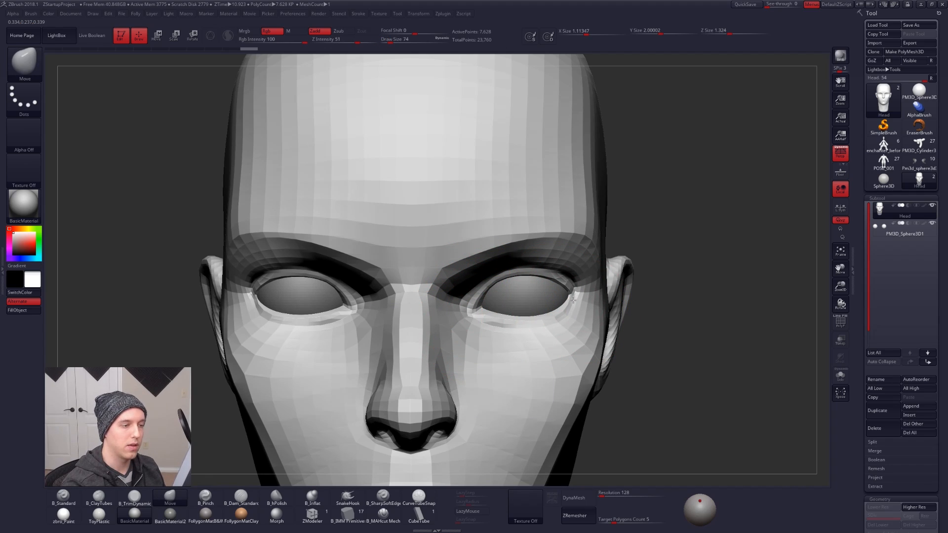
pyautogui.moveTo(514, 313); pyautogui.dragTo(470, 320, button='right')
pyautogui.moveTo(479, 316); pyautogui.dragTo(453, 348, button='right')
# Reduce the Move brush size and shape the inner eye corners so they wrap around the eyeballs.
pyautogui.press('space')
pyautogui.press('space')
pyautogui.click(481, 308)
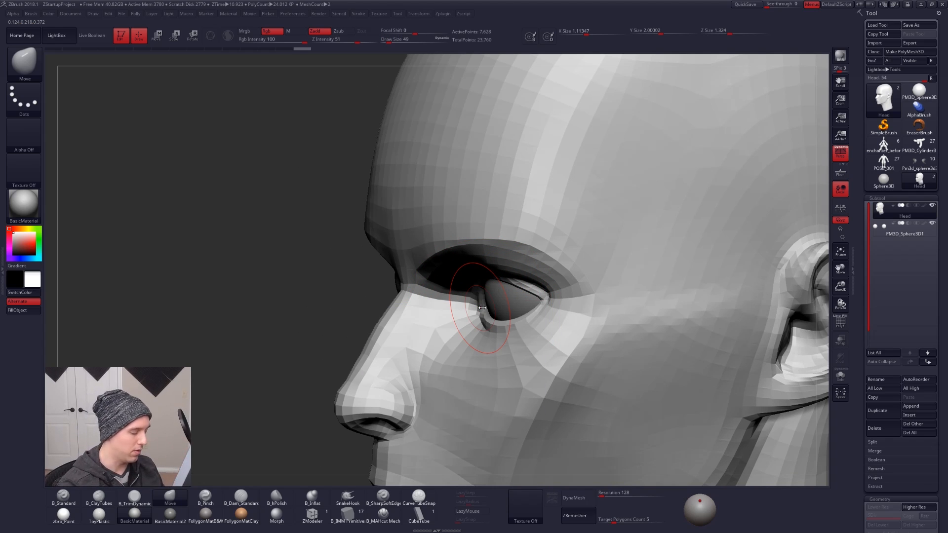
pyautogui.moveTo(485, 308); pyautogui.dragTo(482, 311)
pyautogui.moveTo(482, 310); pyautogui.dragTo(479, 308, button='right')
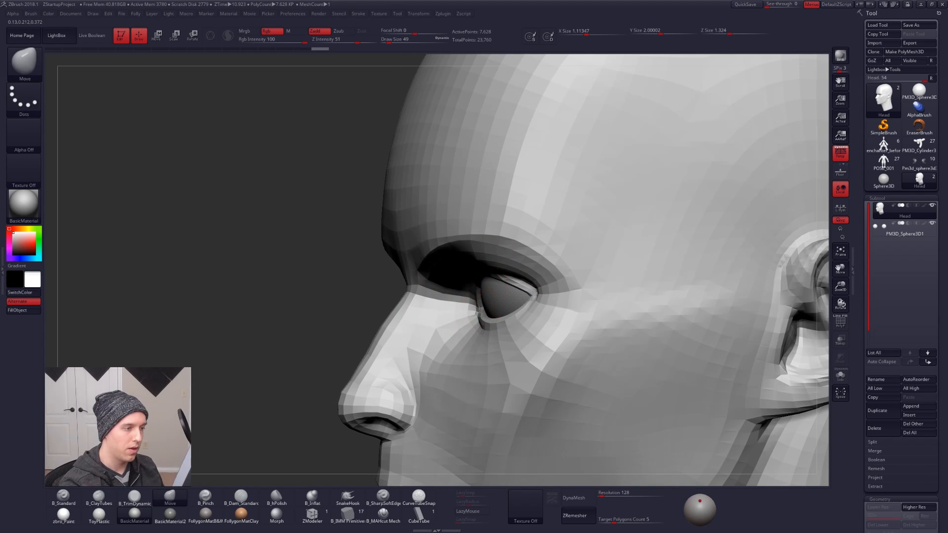
pyautogui.moveTo(476, 310); pyautogui.dragTo(479, 313)
pyautogui.moveTo(479, 314); pyautogui.dragTo(513, 317, button='right')
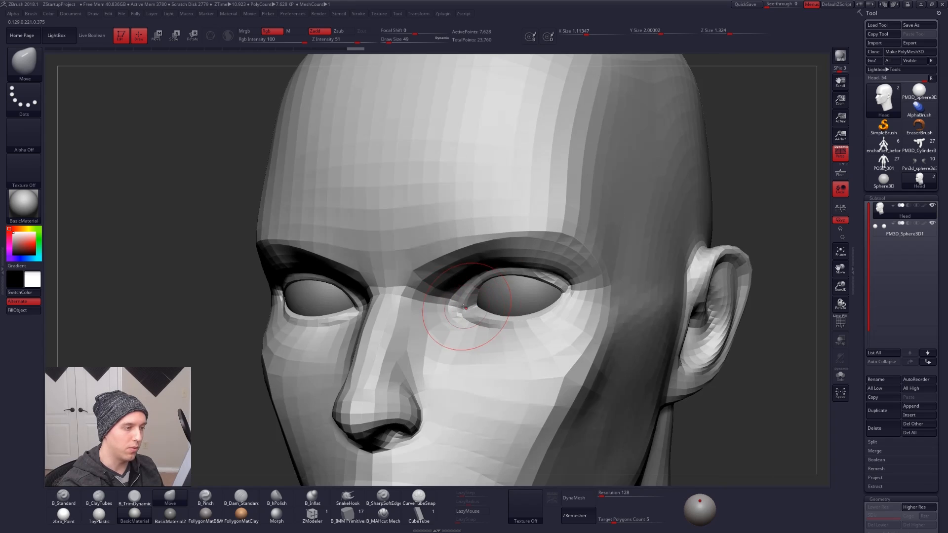
pyautogui.press('2')
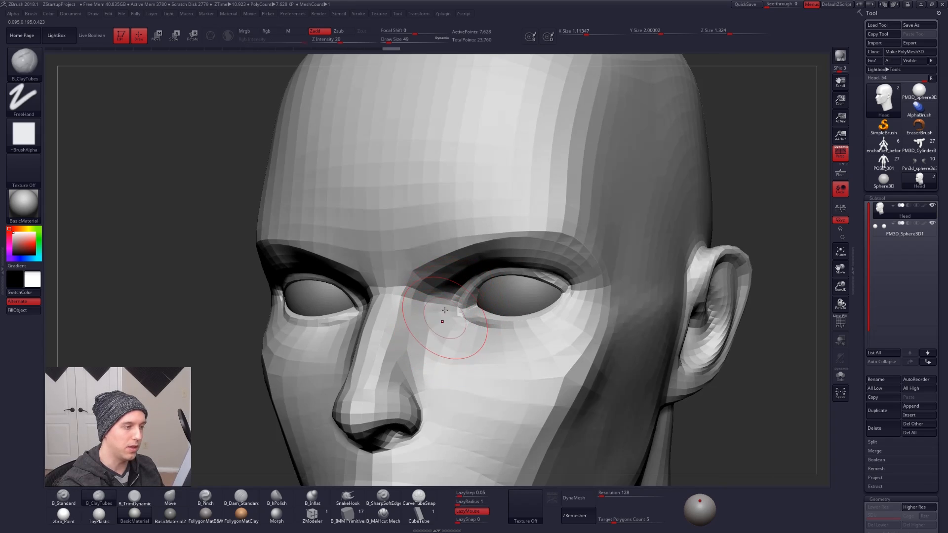
pyautogui.press('b')
pyautogui.press('t')
pyautogui.press('d')
pyautogui.moveTo(440, 312); pyautogui.dragTo(432, 353, button='right')
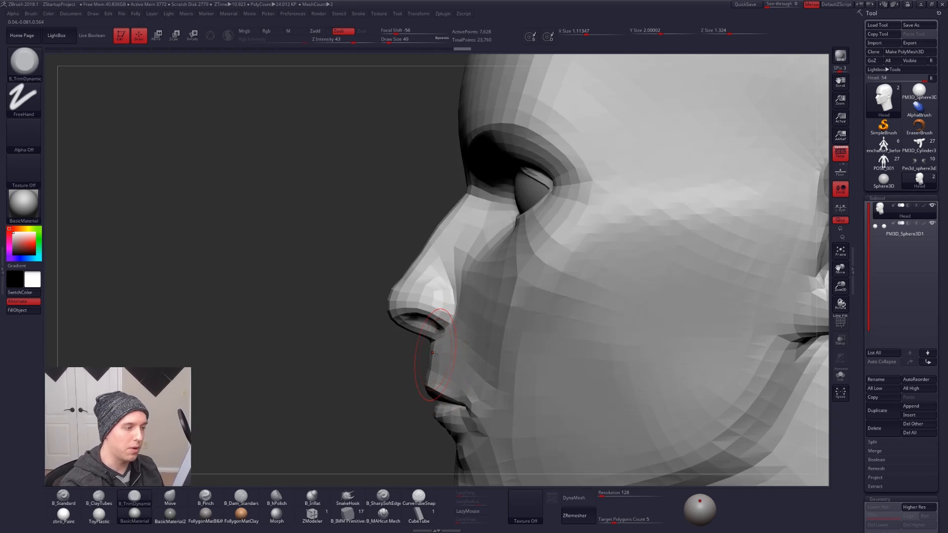
# Switch back to the Move brush and subdivide the head three times.
pyautogui.press('b')
pyautogui.press('m')
pyautogui.press('v')
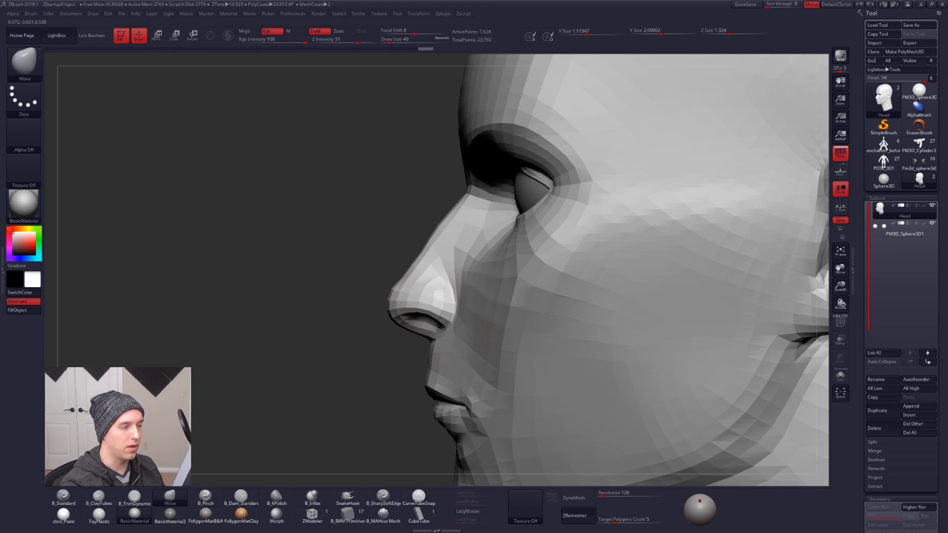
pyautogui.hotkey('ctrl', 'd')
pyautogui.hotkey('ctrl', 'd')
pyautogui.hotkey('ctrl', 'd')
pyautogui.moveTo(430, 359); pyautogui.dragTo(446, 349, button='right')
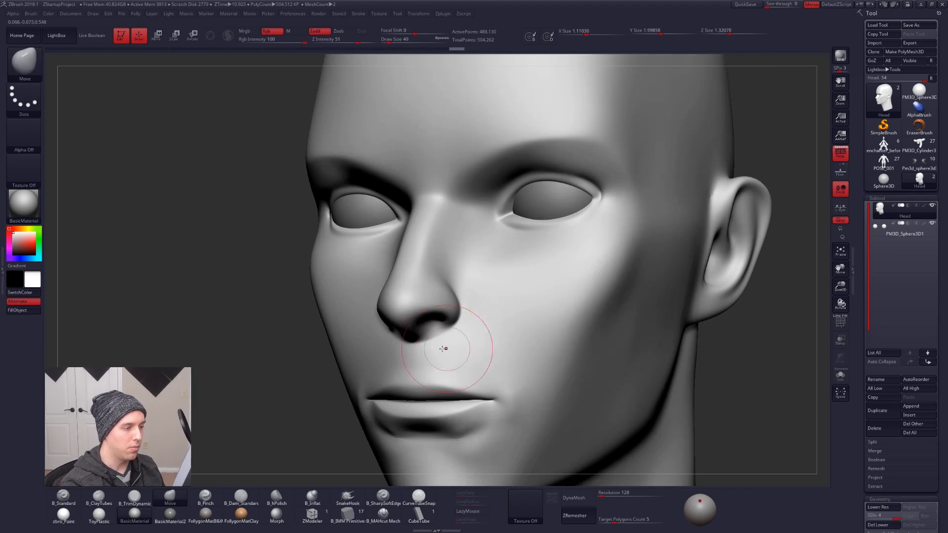
# Nudge the area between the nose base and upper lip with the Move brush, and set the draw size to 67.
pyautogui.moveTo(428, 346); pyautogui.dragTo(431, 341)
pyautogui.moveTo(428, 343); pyautogui.dragTo(444, 340, button='right')
pyautogui.moveTo(419, 349); pyautogui.dragTo(418, 345)
pyautogui.moveTo(494, 340); pyautogui.dragTo(441, 324, button='right')
pyautogui.press('space')
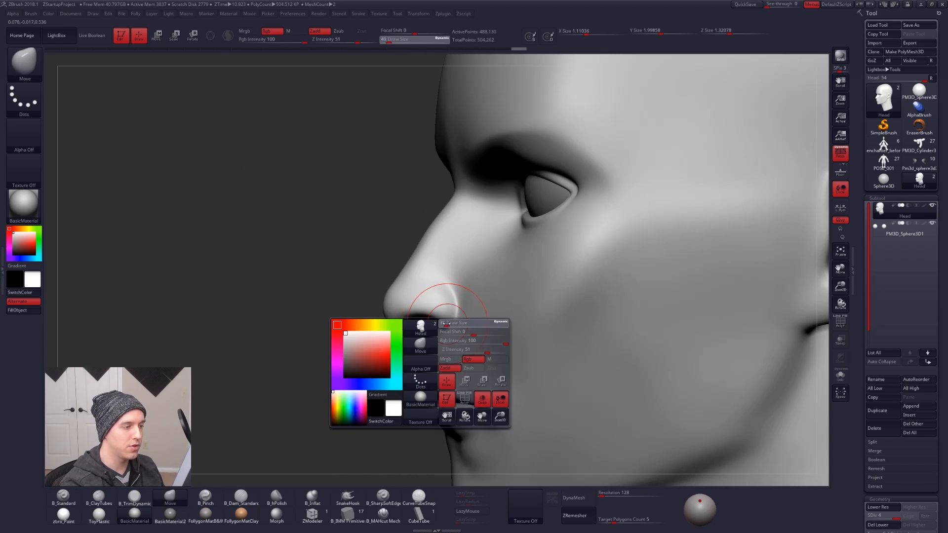
pyautogui.moveTo(460, 330); pyautogui.dragTo(450, 330)
pyautogui.moveTo(455, 316)
pyautogui.mouseDown(button='right')
pyautogui.moveTo(487, 345)
pyautogui.moveTo(485, 369)
pyautogui.mouseUp(button='right')
pyautogui.keyDown('alt'); pyautogui.moveTo(485, 369); pyautogui.dragTo(479, 343, button='right'); pyautogui.keyUp('alt')
pyautogui.press('space')
pyautogui.moveTo(479, 348); pyautogui.dragTo(485, 347)
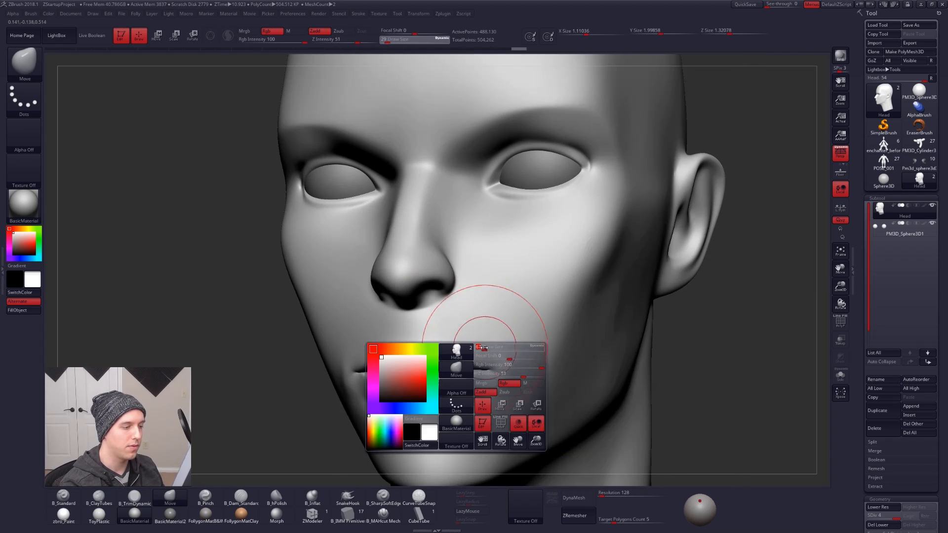
# Examine the whole head's form at subdivision levels 2 and 4, from the front and the side.
pyautogui.hotkey('shift', 'd')
pyautogui.hotkey('shift', 'd')
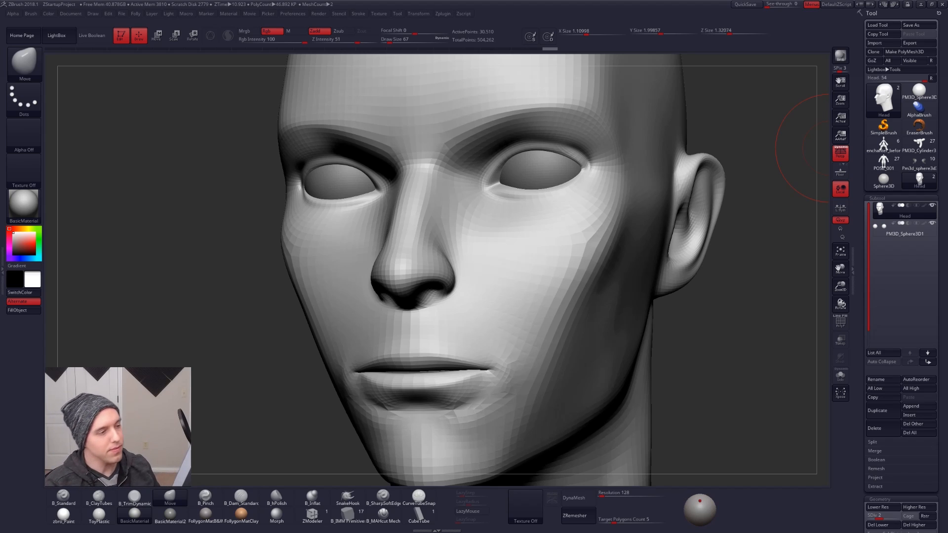
pyautogui.keyDown('ctrl'); pyautogui.moveTo(635, 282); pyautogui.dragTo(620, 289, button='right'); pyautogui.keyUp('ctrl')
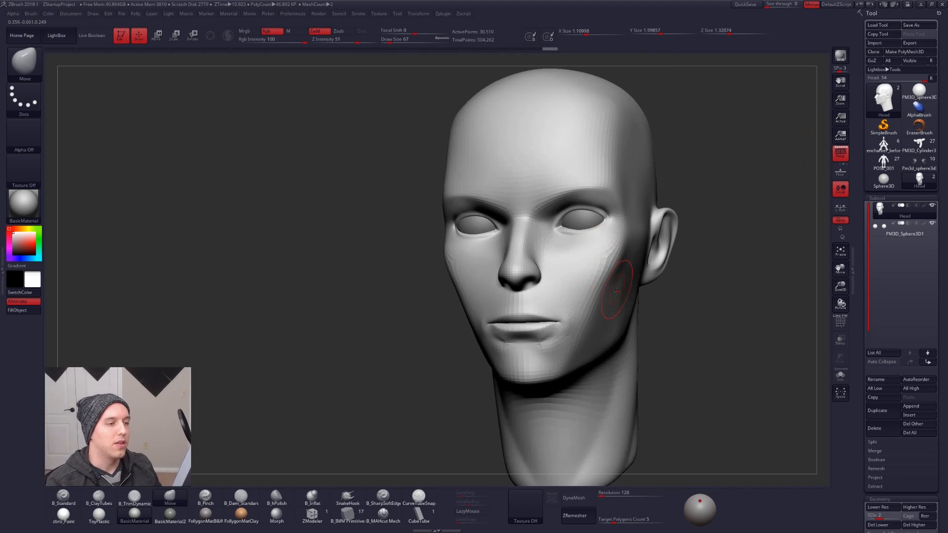
pyautogui.moveTo(692, 289)
pyautogui.mouseDown(button='right')
pyautogui.moveTo(509, 318)
pyautogui.moveTo(514, 330)
pyautogui.mouseUp(button='right')
pyautogui.press('d')
pyautogui.press('d')
pyautogui.press('space')
pyautogui.moveTo(522, 328); pyautogui.dragTo(527, 328)
pyautogui.moveTo(539, 329); pyautogui.dragTo(516, 330, button='right')
pyautogui.press('space')
pyautogui.moveTo(526, 327); pyautogui.dragTo(534, 326)
pyautogui.moveTo(529, 326); pyautogui.dragTo(536, 326, button='right')
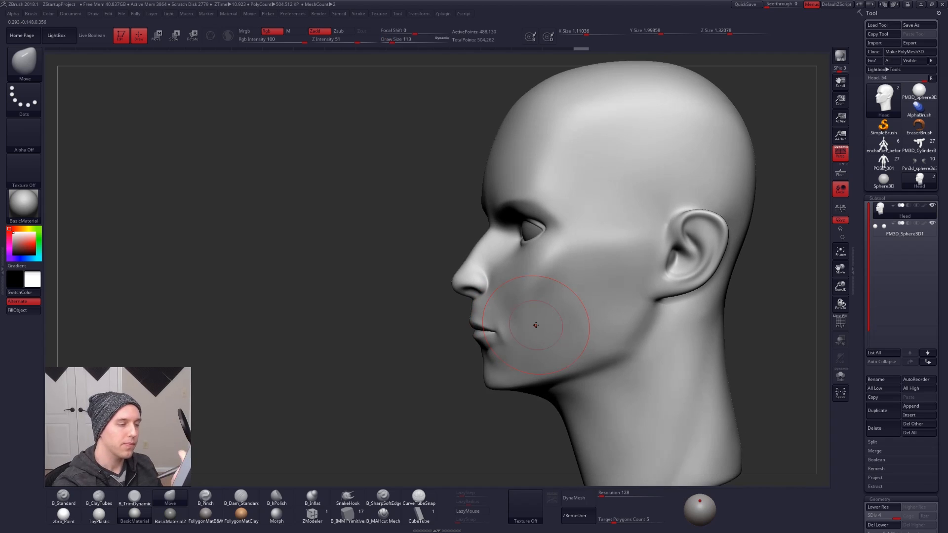
# Select the B_Pinch brush, set its draw size to 113 and examine the cheek.
pyautogui.moveTo(545, 257)
pyautogui.mouseDown(button='right')
pyautogui.moveTo(568, 261)
pyautogui.moveTo(559, 265)
pyautogui.mouseUp(button='right')
pyautogui.press('b')
pyautogui.press('p')
pyautogui.press('i')
pyautogui.press('space')
pyautogui.moveTo(559, 265); pyautogui.dragTo(552, 265)
pyautogui.moveTo(552, 261)
pyautogui.mouseDown(button='right')
pyautogui.moveTo(544, 280)
pyautogui.moveTo(541, 247)
pyautogui.mouseUp(button='right')
pyautogui.moveTo(544, 292)
pyautogui.mouseDown(button='right')
pyautogui.moveTo(533, 321)
pyautogui.moveTo(528, 309)
pyautogui.mouseUp(button='right')
pyautogui.press('space')
pyautogui.moveTo(534, 300); pyautogui.dragTo(539, 300)
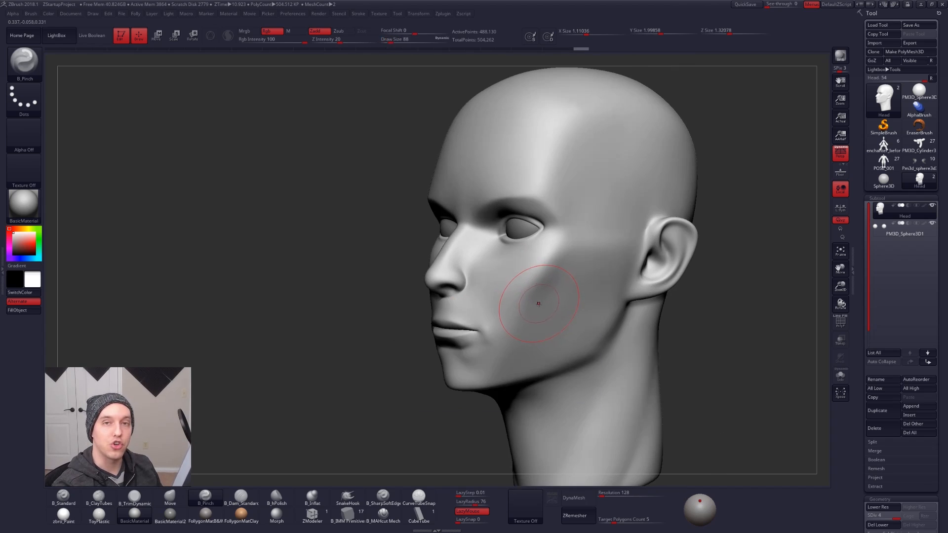
pyautogui.moveTo(539, 304); pyautogui.dragTo(534, 313, button='right')
pyautogui.press('space')
pyautogui.moveTo(534, 313); pyautogui.dragTo(540, 313)
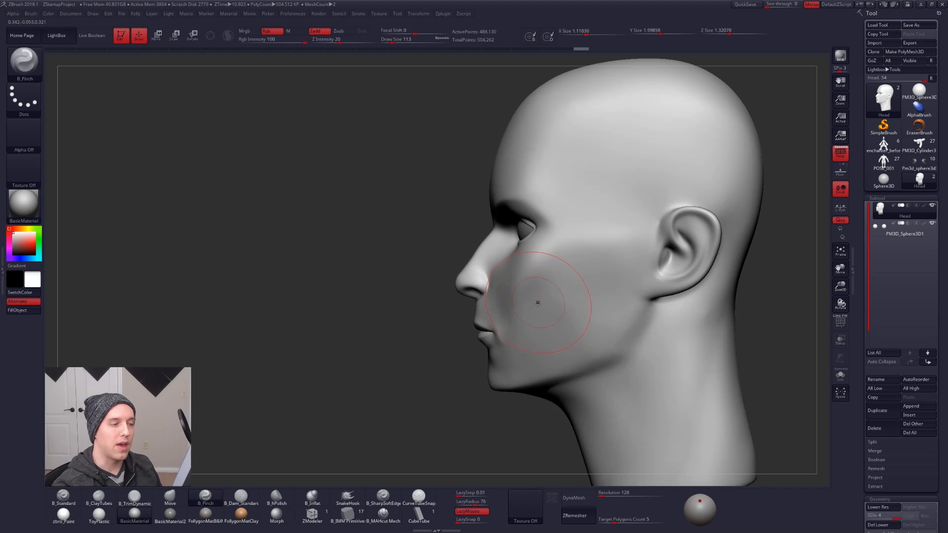
# Compare the cheek plane at subdivision levels 2 and 4.
pyautogui.moveTo(538, 303); pyautogui.dragTo(537, 298, button='right')
pyautogui.hotkey('shift', 'd')
pyautogui.hotkey('shift', 'd')
pyautogui.press('space')
pyautogui.moveTo(538, 299); pyautogui.dragTo(535, 294)
pyautogui.moveTo(536, 293)
pyautogui.mouseDown(button='right')
pyautogui.moveTo(544, 324)
pyautogui.moveTo(529, 311)
pyautogui.mouseUp(button='right')
pyautogui.press('d')
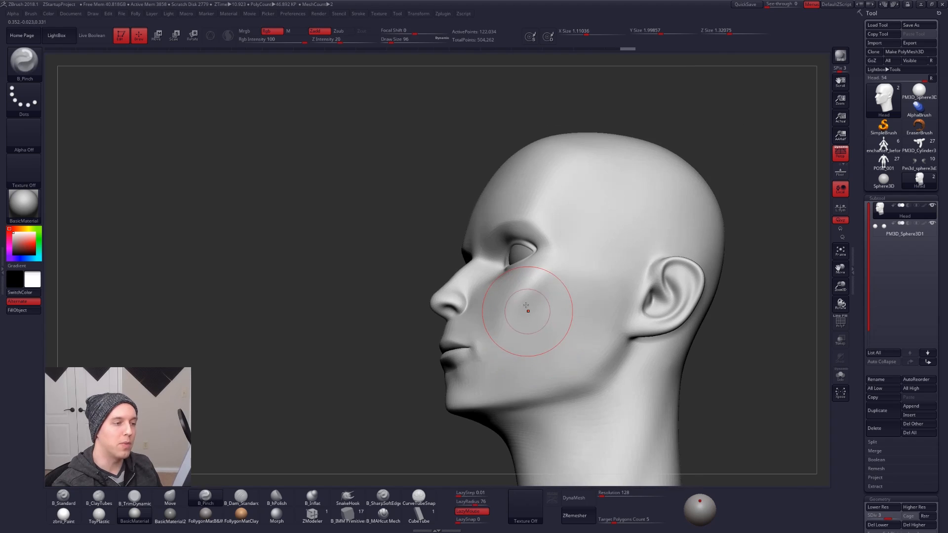
pyautogui.press('d')
# Try carving a diagonal crease from cheekbone to jaw with B_SharpSoftEdge at draw size 74, and undo it.
pyautogui.press('space')
pyautogui.moveTo(535, 307); pyautogui.dragTo(529, 307)
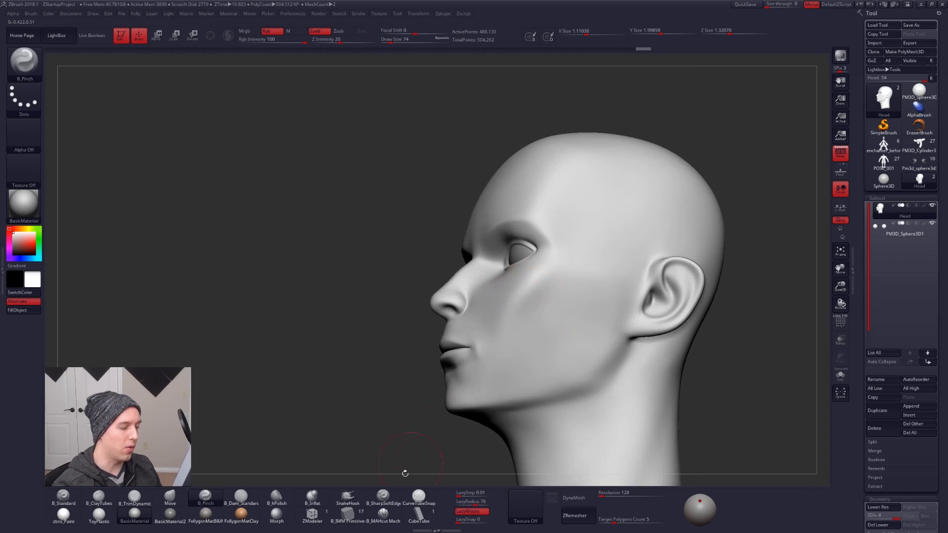
pyautogui.click(386, 503)
pyautogui.moveTo(524, 297); pyautogui.dragTo(552, 271, button='right')
pyautogui.moveTo(513, 335); pyautogui.dragTo(491, 423)
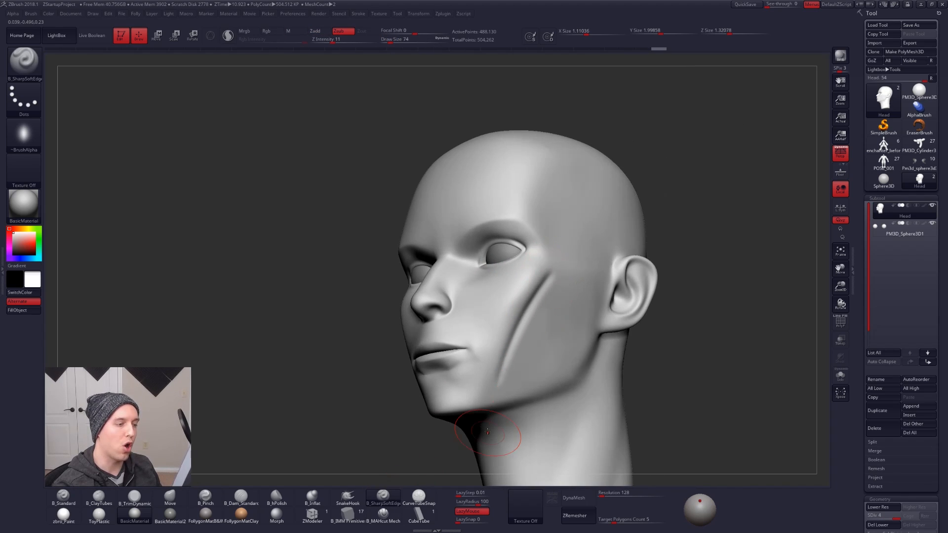
pyautogui.moveTo(461, 419); pyautogui.dragTo(516, 382, button='right')
pyautogui.hotkey('ctrl', 'z')
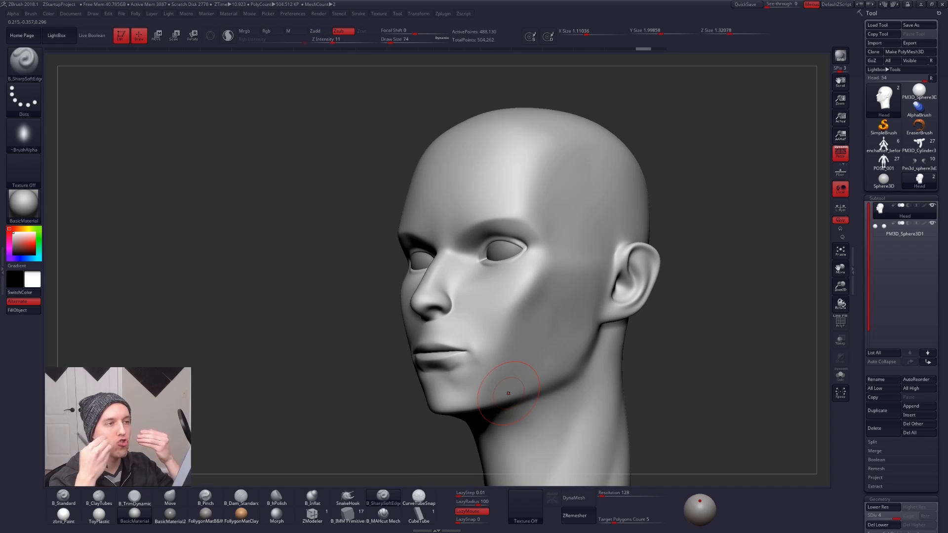
# Drop the head to subdivision level 1 and select the Move brush with draw size 140.
pyautogui.moveTo(511, 308)
pyautogui.mouseDown(button='right')
pyautogui.moveTo(573, 316)
pyautogui.moveTo(511, 320)
pyautogui.moveTo(496, 311)
pyautogui.mouseUp(button='right')
pyautogui.hotkey('shift', 'd')
pyautogui.hotkey('shift', 'd')
pyautogui.hotkey('shift', 'd')
pyautogui.press('space')
pyautogui.press('b')
pyautogui.press('m')
pyautogui.press('v')
pyautogui.moveTo(504, 311); pyautogui.dragTo(518, 311)
pyautogui.moveTo(516, 306); pyautogui.dragTo(527, 301, button='right')
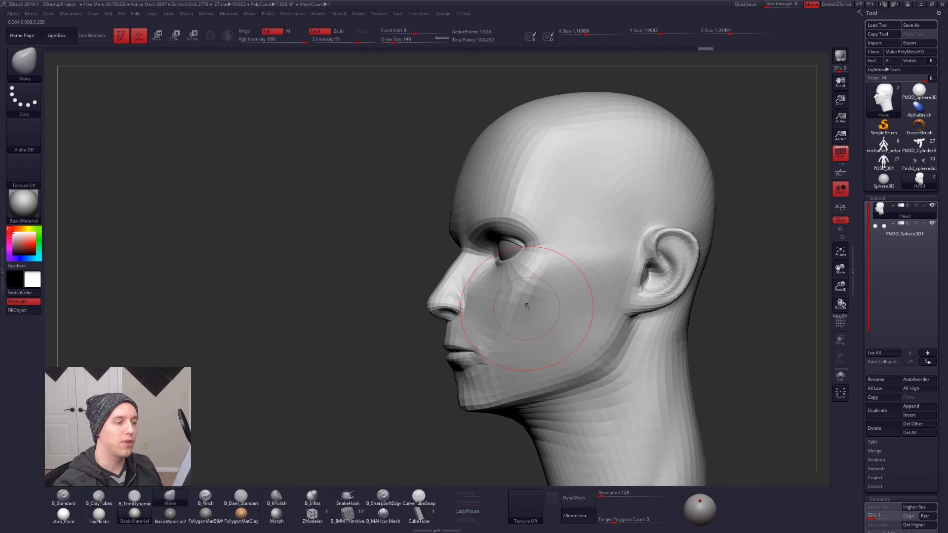
# Set the draw size to 121 and nudge the lower cheek beside the mouth with the Move brush.
pyautogui.press('space')
pyautogui.moveTo(527, 302); pyautogui.dragTo(525, 300)
pyautogui.keyDown('shift'); pyautogui.moveTo(529, 312); pyautogui.dragTo(520, 310, button='right'); pyautogui.keyUp('shift')
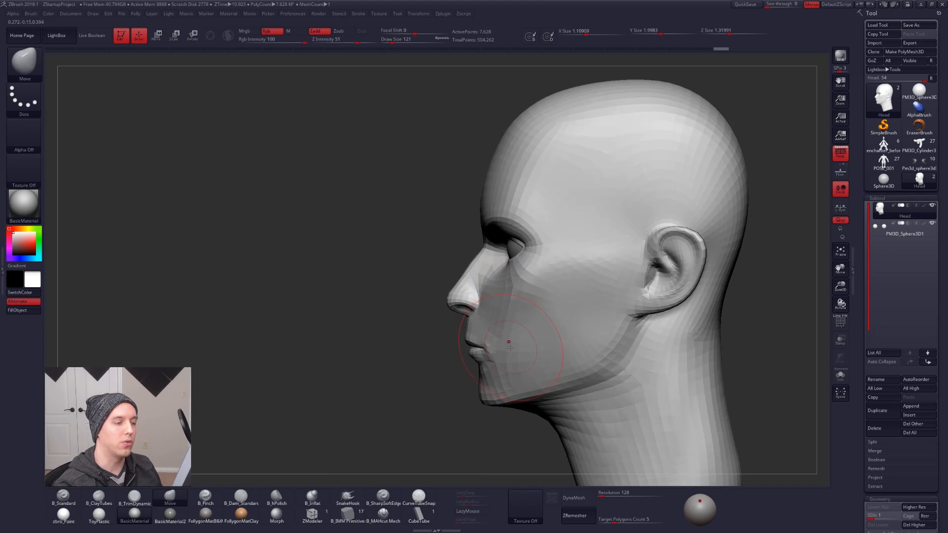
pyautogui.moveTo(499, 352); pyautogui.dragTo(500, 351)
pyautogui.moveTo(500, 351)
pyautogui.mouseDown(button='right')
pyautogui.moveTo(515, 345)
pyautogui.moveTo(498, 336)
pyautogui.moveTo(531, 327)
pyautogui.moveTo(492, 327)
pyautogui.mouseUp(button='right')
# Build up the side of the cheek from cheekbone to jaw with B_ClayTubes at subdivision level 2, draw size 121.
pyautogui.press('d')
pyautogui.press('2')
pyautogui.moveTo(565, 274); pyautogui.dragTo(541, 333)
pyautogui.moveTo(576, 291)
pyautogui.mouseDown()
pyautogui.moveTo(543, 346)
pyautogui.moveTo(553, 370)
pyautogui.mouseUp()
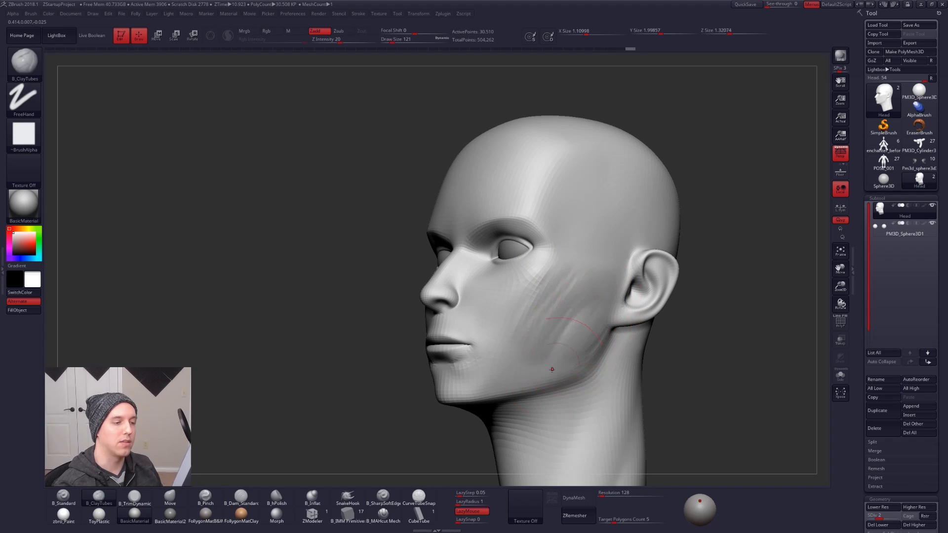
pyautogui.moveTo(571, 293); pyautogui.dragTo(541, 341)
pyautogui.moveTo(508, 376); pyautogui.dragTo(505, 383)
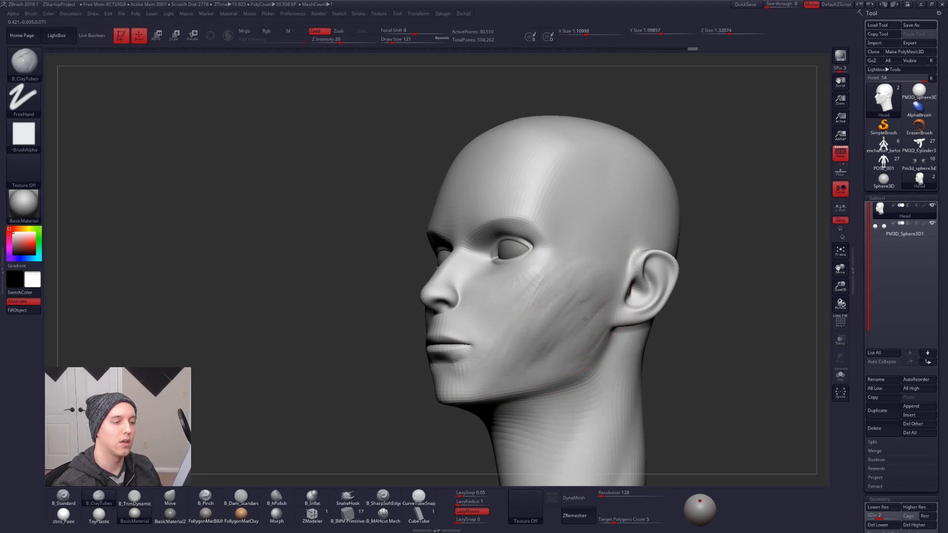
pyautogui.moveTo(588, 306); pyautogui.dragTo(536, 378)
# Smooth the clay strokes on the cheek at subdivision level 1 and again at level 2.
pyautogui.hotkey('shift', 'd')
pyautogui.keyDown('shift'); pyautogui.moveTo(543, 344); pyautogui.dragTo(555, 336); pyautogui.keyUp('shift')
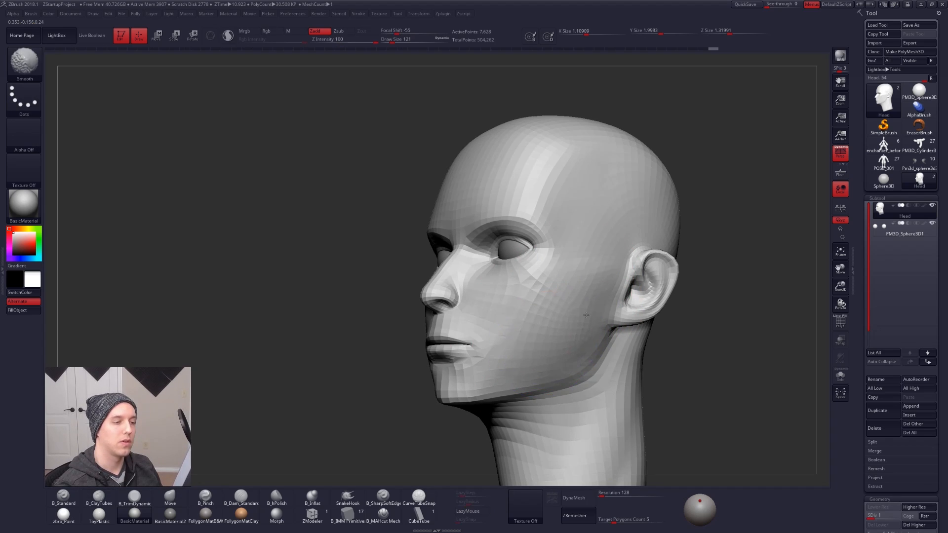
pyautogui.press('d')
pyautogui.moveTo(553, 332)
pyautogui.mouseDown(button='right')
pyautogui.moveTo(623, 336)
pyautogui.moveTo(549, 334)
pyautogui.mouseUp(button='right')
pyautogui.moveTo(550, 334)
pyautogui.keyDown('shift'); pyautogui.mouseDown()
pyautogui.moveTo(555, 304)
pyautogui.moveTo(563, 336)
pyautogui.mouseUp(); pyautogui.keyUp('shift')
pyautogui.moveTo(563, 336); pyautogui.dragTo(548, 316, button='right')
pyautogui.keyDown('shift'); pyautogui.moveTo(549, 316); pyautogui.dragTo(539, 332); pyautogui.keyUp('shift')
pyautogui.keyDown('shift'); pyautogui.moveTo(539, 332); pyautogui.dragTo(582, 305, button='right'); pyautogui.keyUp('shift')
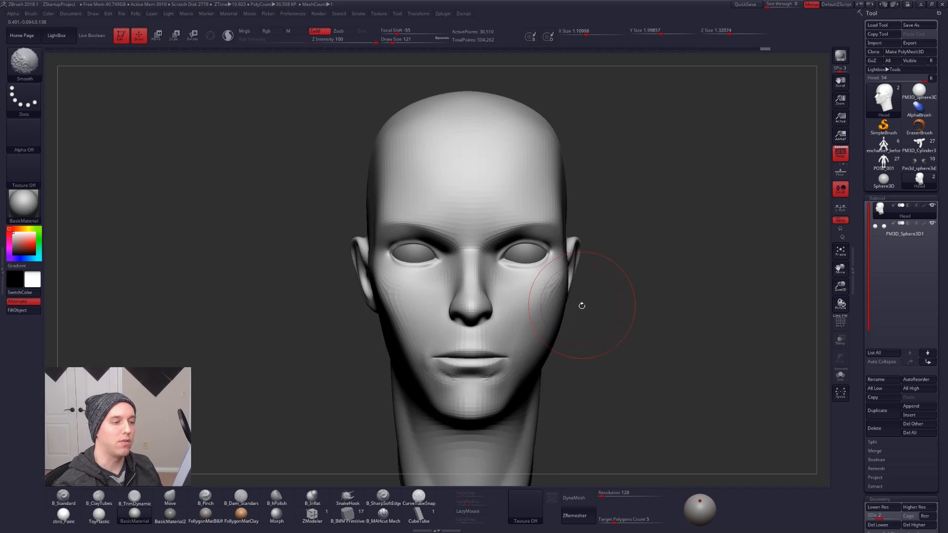
# Raise the head to subdivision level 3 and pinch the cheek plane's edge diagonally with B_Pinch at draw size 88.
pyautogui.moveTo(554, 335); pyautogui.dragTo(540, 335, button='right')
pyautogui.press('d')
pyautogui.press('space')
pyautogui.click(549, 341)
pyautogui.moveTo(545, 330); pyautogui.dragTo(548, 338)
pyautogui.moveTo(548, 338)
pyautogui.mouseDown(button='right')
pyautogui.moveTo(528, 328)
pyautogui.moveTo(514, 341)
pyautogui.moveTo(507, 330)
pyautogui.mouseUp(button='right')
pyautogui.press('5')
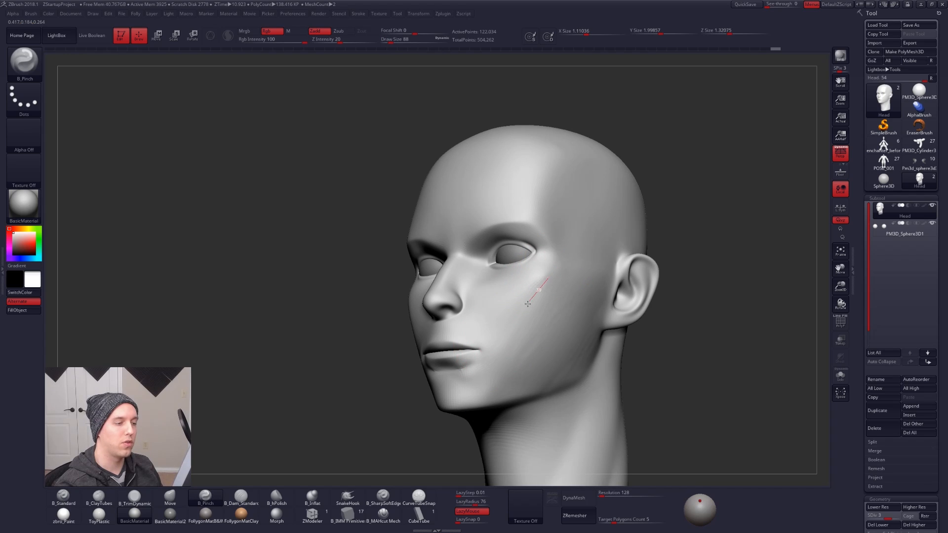
pyautogui.moveTo(498, 347); pyautogui.dragTo(488, 362)
pyautogui.moveTo(488, 363)
pyautogui.mouseDown(button='right')
pyautogui.moveTo(529, 351)
pyautogui.moveTo(489, 341)
pyautogui.mouseUp(button='right')
# Pinch the lower cheek near the mouth corner again and smooth the cheek plane at draw size 104.
pyautogui.moveTo(525, 281); pyautogui.dragTo(542, 270, button='right')
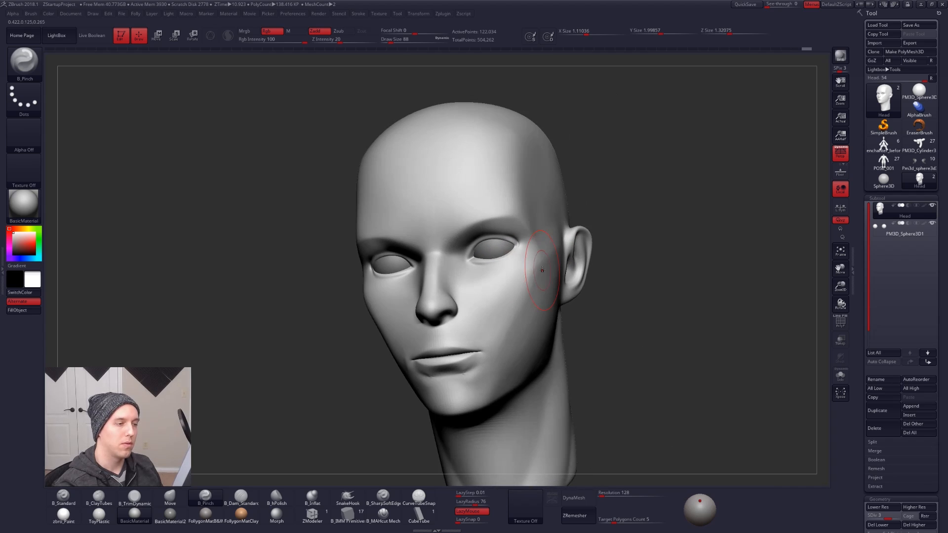
pyautogui.moveTo(485, 363); pyautogui.dragTo(484, 367)
pyautogui.moveTo(483, 367)
pyautogui.mouseDown(button='right')
pyautogui.moveTo(548, 358)
pyautogui.moveTo(487, 345)
pyautogui.mouseUp(button='right')
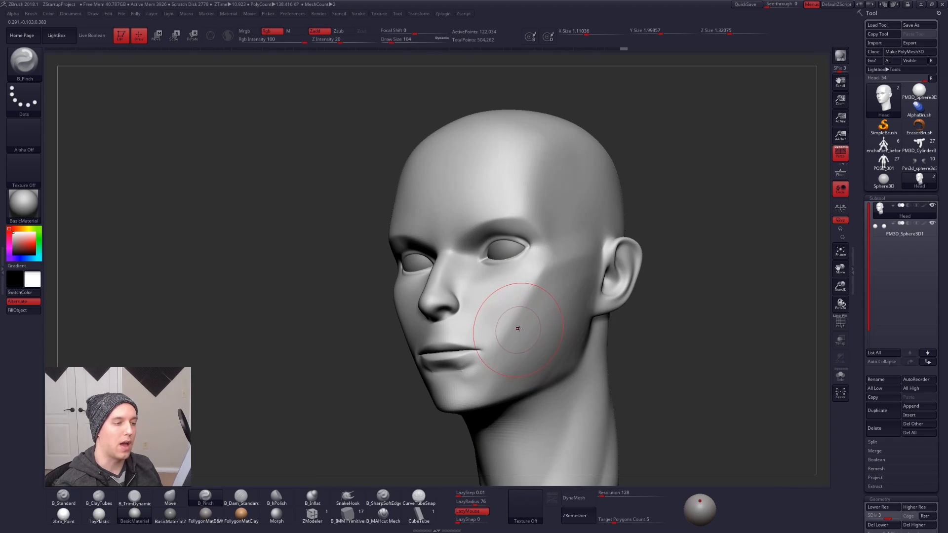
pyautogui.keyDown('shift'); pyautogui.moveTo(519, 328); pyautogui.dragTo(550, 291); pyautogui.keyUp('shift')
# View the head from below and move the light to the centre of the preview sphere.
pyautogui.moveTo(548, 355)
pyautogui.mouseDown(button='right')
pyautogui.moveTo(534, 341)
pyautogui.moveTo(534, 360)
pyautogui.moveTo(559, 322)
pyautogui.moveTo(702, 492)
pyautogui.mouseUp(button='right')
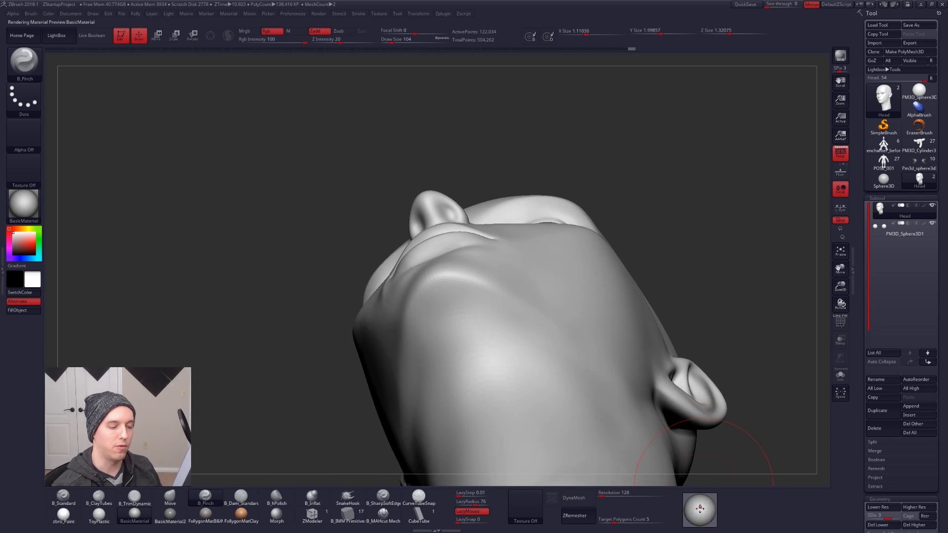
pyautogui.click(701, 508)
# Try a lasso mask over the area beneath the jaw, clear it and return to the front view.
pyautogui.moveTo(393, 277)
pyautogui.keyDown('ctrl'); pyautogui.mouseDown()
pyautogui.moveTo(347, 324)
pyautogui.moveTo(398, 469)
pyautogui.mouseUp(); pyautogui.keyUp('ctrl')
pyautogui.keyDown('ctrl'); pyautogui.moveTo(342, 399); pyautogui.dragTo(346, 408); pyautogui.keyUp('ctrl')
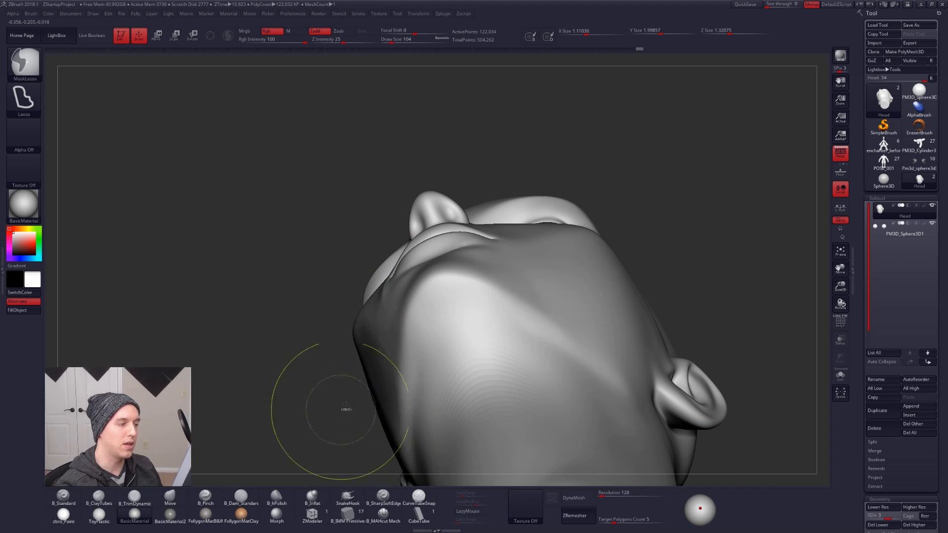
pyautogui.moveTo(481, 376)
pyautogui.mouseDown(button='right')
pyautogui.moveTo(481, 406)
pyautogui.moveTo(515, 328)
pyautogui.mouseUp(button='right')
pyautogui.keyDown('shift'); pyautogui.moveTo(515, 328); pyautogui.dragTo(474, 331); pyautogui.keyUp('shift')
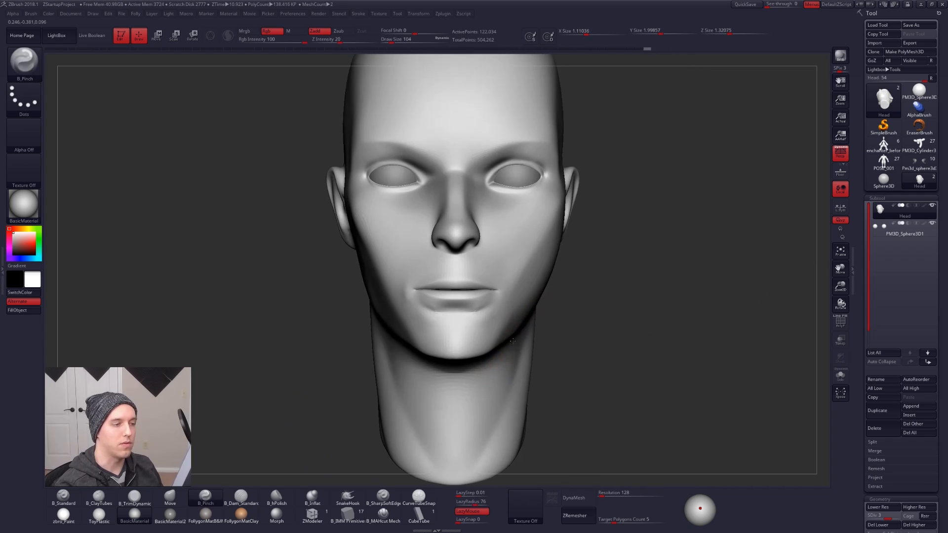
# Raise the light on the preview sphere and turn the head to a three-quarter view of the cheek and jaw.
pyautogui.moveTo(701, 504); pyautogui.dragTo(700, 501)
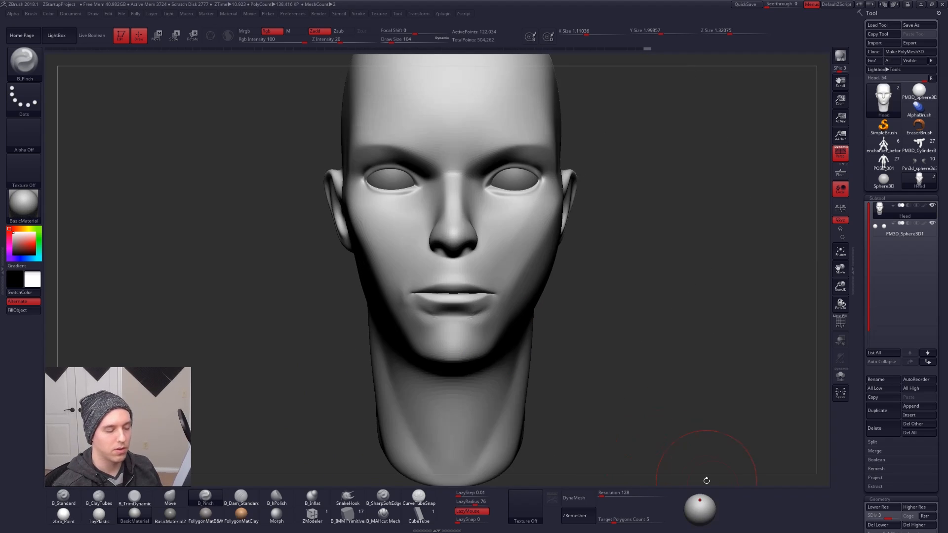
pyautogui.moveTo(605, 280)
pyautogui.keyDown('alt'); pyautogui.mouseDown()
pyautogui.moveTo(614, 333)
pyautogui.moveTo(591, 306)
pyautogui.mouseUp(); pyautogui.keyUp('alt')
pyautogui.keyDown('shift'); pyautogui.moveTo(612, 355); pyautogui.dragTo(595, 340, button='right'); pyautogui.keyUp('shift')
pyautogui.moveTo(564, 341)
pyautogui.mouseDown()
pyautogui.moveTo(519, 335)
pyautogui.moveTo(524, 366)
pyautogui.mouseUp()
# Lower the head to subdivision level 2 and adjust the cheek and jaw with the Move brush at draw sizes 170 and 130.
pyautogui.hotkey('shift', 'd')
pyautogui.press('space')
pyautogui.moveTo(529, 303); pyautogui.dragTo(549, 295)
pyautogui.press('b')
pyautogui.press('m')
pyautogui.press('v')
pyautogui.moveTo(603, 311); pyautogui.dragTo(647, 316)
pyautogui.press('space')
pyautogui.moveTo(539, 303)
pyautogui.mouseDown()
pyautogui.moveTo(553, 302)
pyautogui.moveTo(552, 288)
pyautogui.mouseUp()
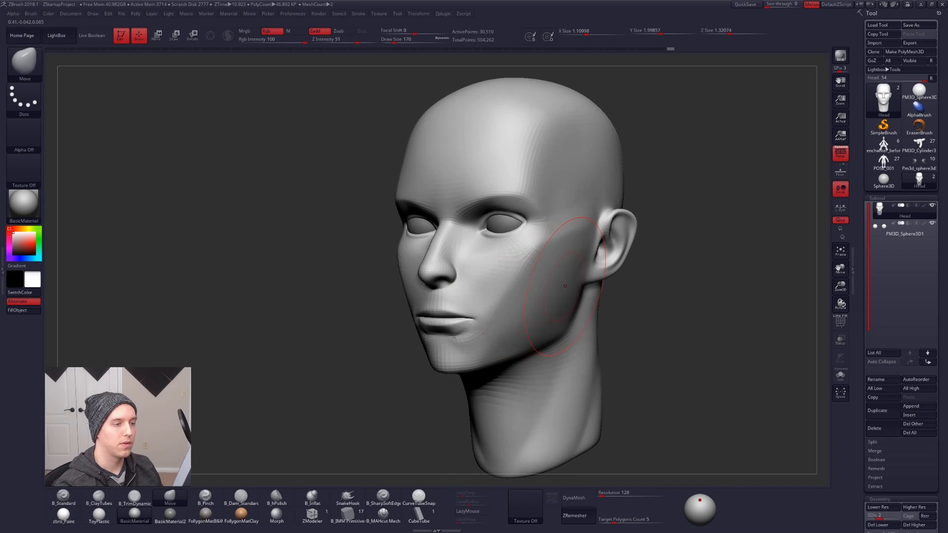
pyautogui.press('space')
pyautogui.moveTo(538, 322)
pyautogui.mouseDown()
pyautogui.moveTo(524, 322)
pyautogui.moveTo(532, 318)
pyautogui.mouseUp()
# Raise the head to subdivision level 4 in front view and delete its lower subdivision levels.
pyautogui.moveTo(612, 306)
pyautogui.keyDown('shift'); pyautogui.mouseDown()
pyautogui.moveTo(576, 284)
pyautogui.moveTo(566, 326)
pyautogui.mouseUp(); pyautogui.keyUp('shift')
pyautogui.press('d')
pyautogui.press('d')
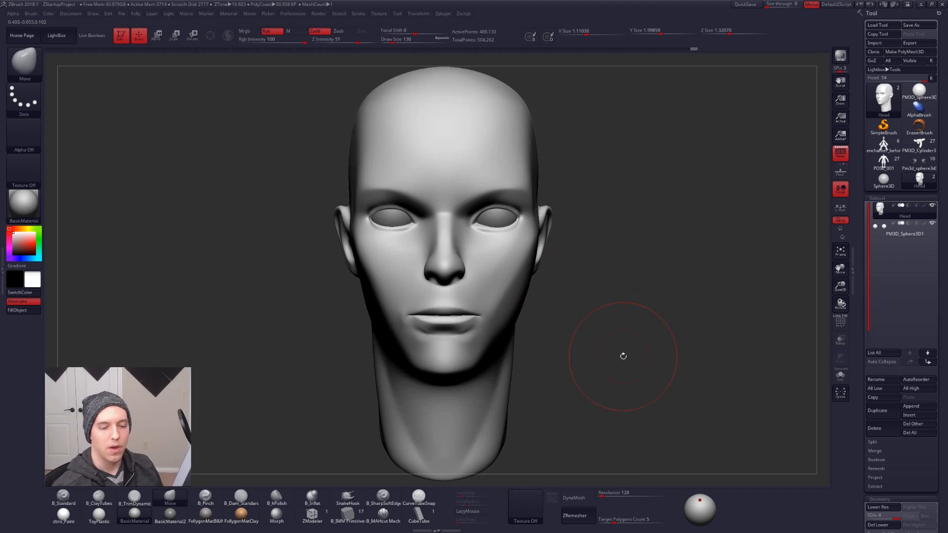
pyautogui.click(884, 525)
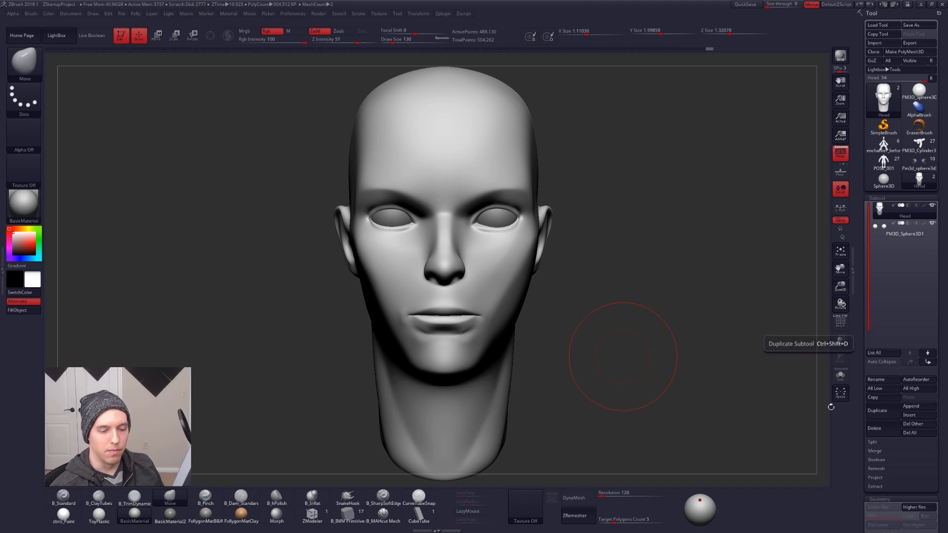
pyautogui.hotkey('ctrl', 'shift', 'f')
pyautogui.click(714, 400)
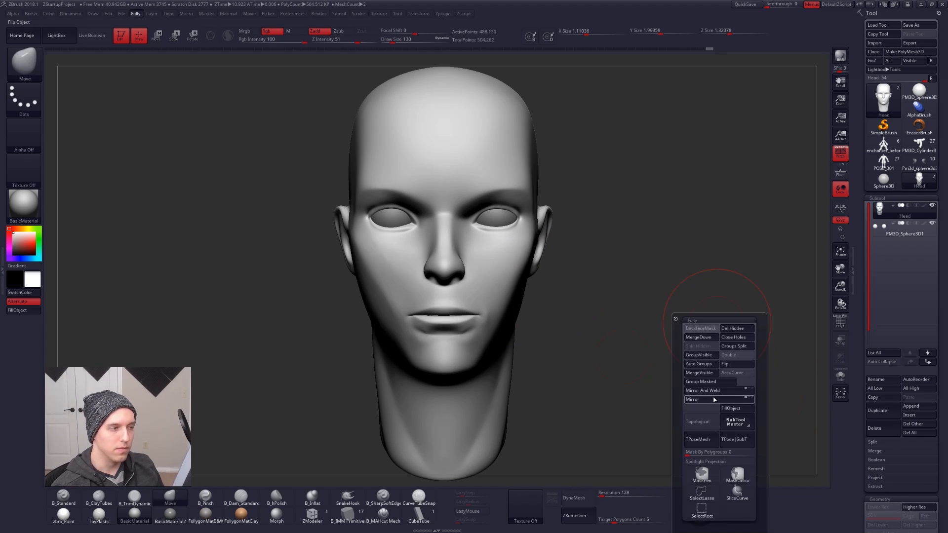
pyautogui.hotkey('ctrl', 'z')
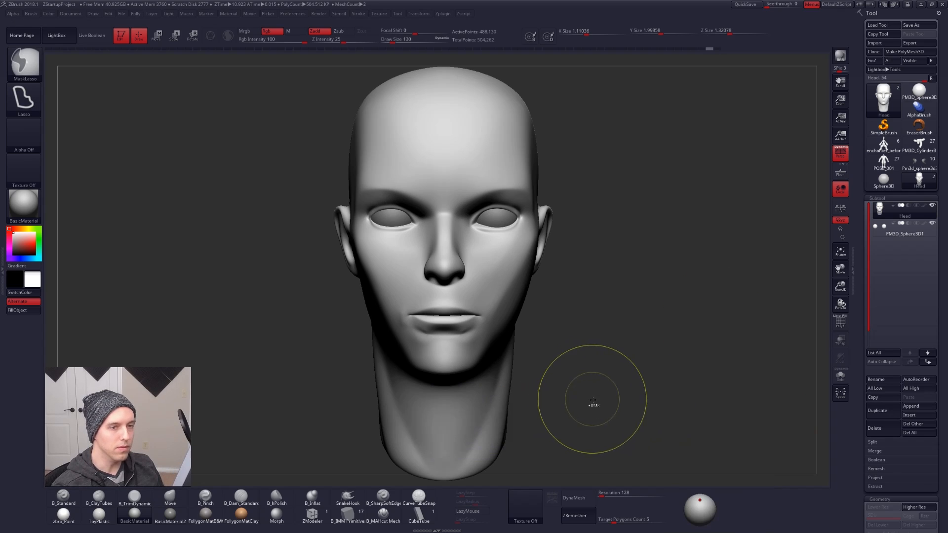
# Duplicate the Head subtool and step the original's undo history back to an early low-poly version of the head.
pyautogui.click(878, 410)
pyautogui.click(879, 213)
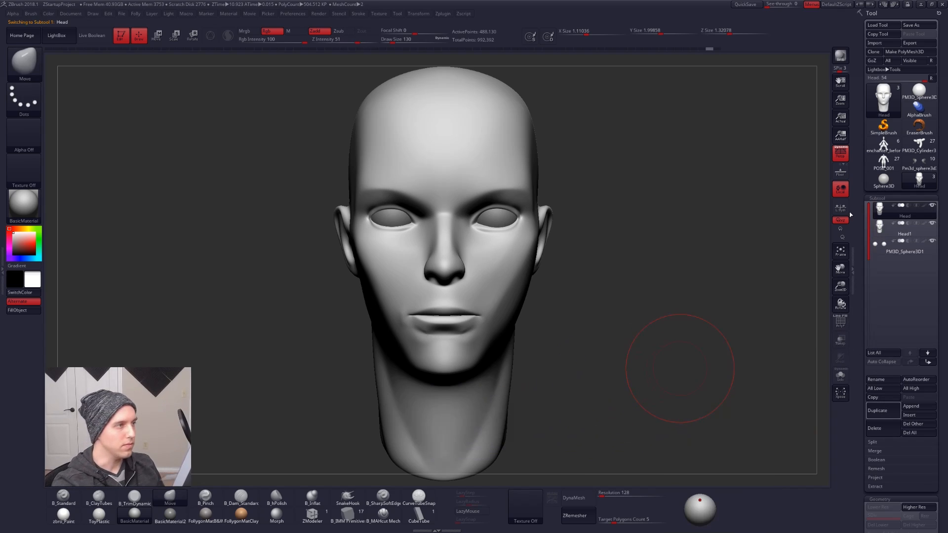
pyautogui.click(47, 50)
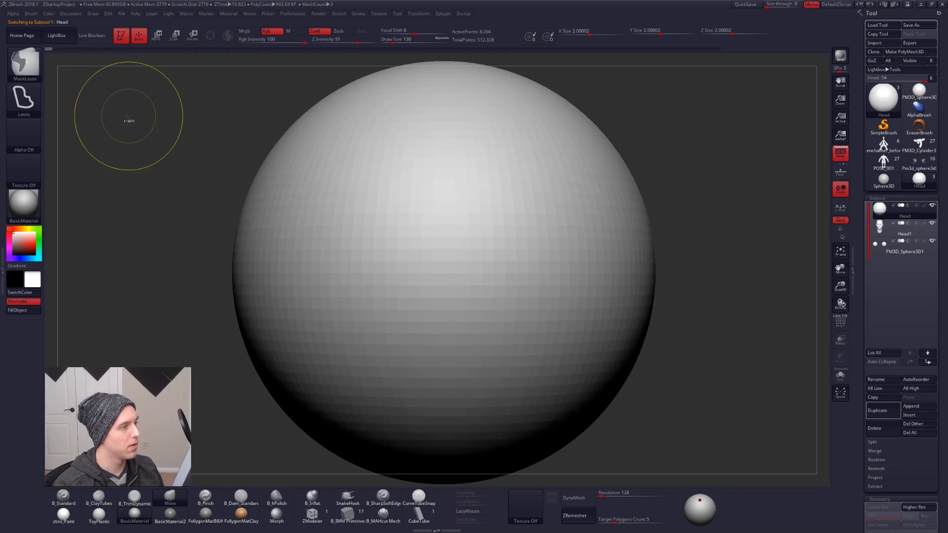
pyautogui.hotkey('shift', 's')
pyautogui.hotkey('ctrl', 'shift', 'z')
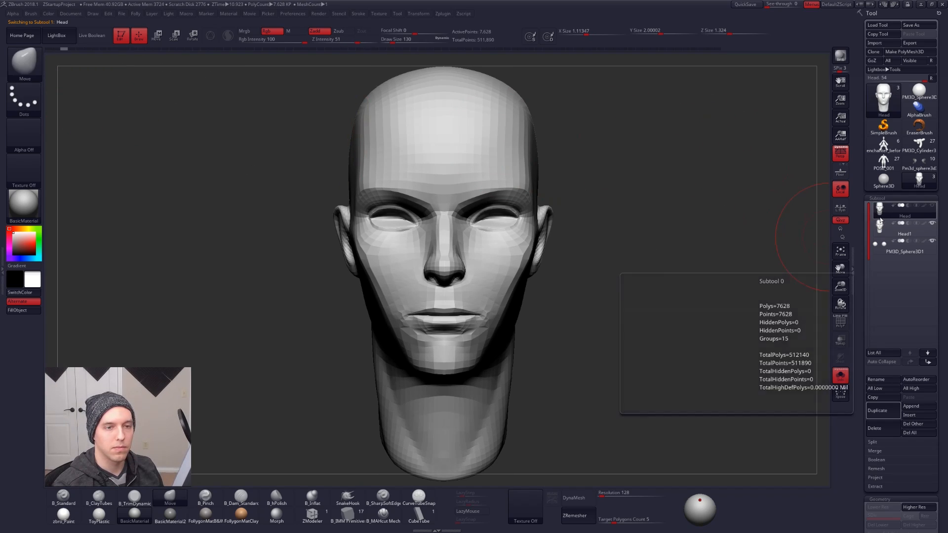
# Select the Head1 subtool and apply Mirror And Weld to it.
pyautogui.click(881, 228)
pyautogui.hotkey('alt', 'f')
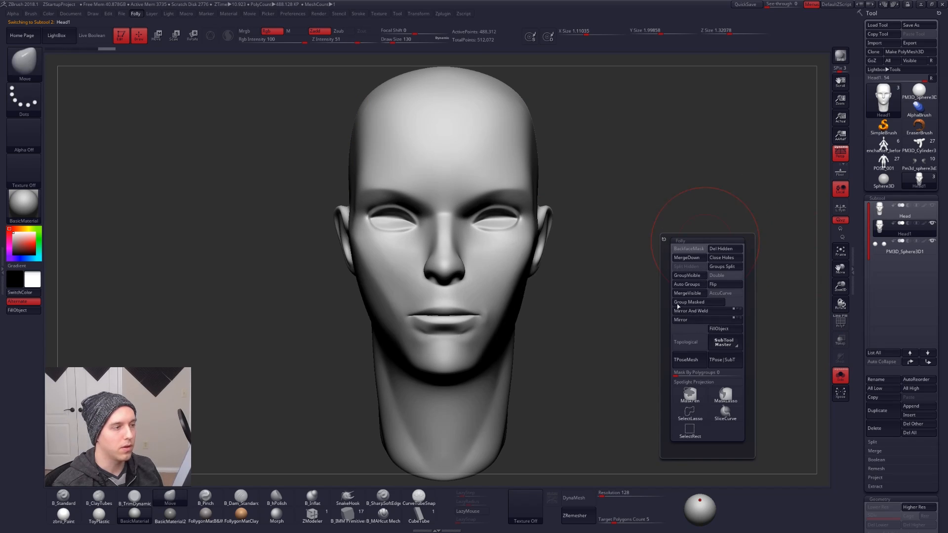
pyautogui.click(692, 310)
# Inspect the duplicated head's wireframe from a slight angle and set the draw size to 74.
pyautogui.moveTo(488, 278); pyautogui.dragTo(452, 281, button='right')
pyautogui.press('space')
pyautogui.moveTo(540, 292); pyautogui.dragTo(535, 292)
pyautogui.moveTo(542, 292)
pyautogui.mouseDown(button='right')
pyautogui.moveTo(577, 293)
pyautogui.moveTo(561, 301)
pyautogui.moveTo(554, 292)
pyautogui.moveTo(545, 308)
pyautogui.mouseUp(button='right')
pyautogui.hotkey('shift', 'f')
pyautogui.hotkey('shift', 'f')
pyautogui.press('space')
pyautogui.moveTo(544, 307); pyautogui.dragTo(541, 307)
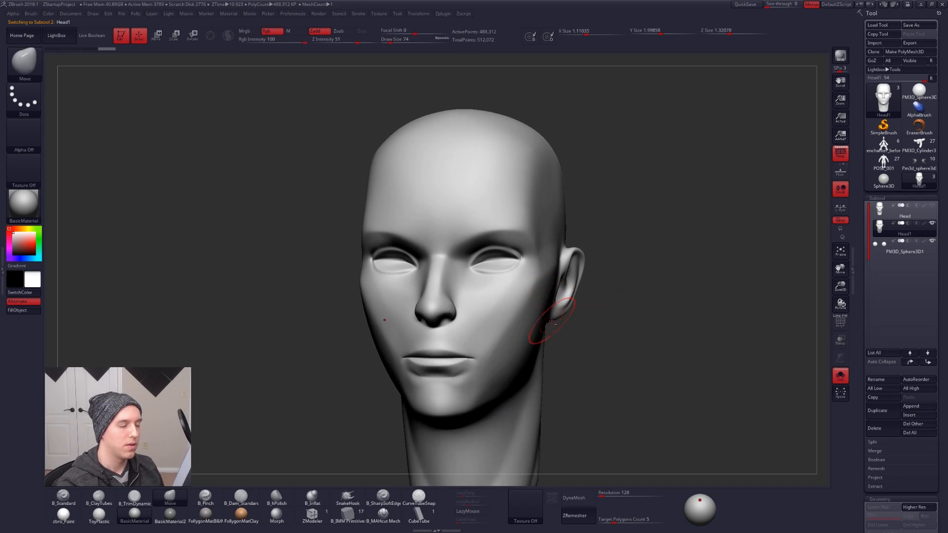
# Convert the Head1 subtool to a DynaMesh at resolution 712 and check its wireframe.
pyautogui.moveTo(549, 315)
pyautogui.keyDown('ctrl'); pyautogui.mouseDown(button='right')
pyautogui.moveTo(603, 331)
pyautogui.moveTo(590, 321)
pyautogui.mouseUp(button='right'); pyautogui.keyUp('ctrl')
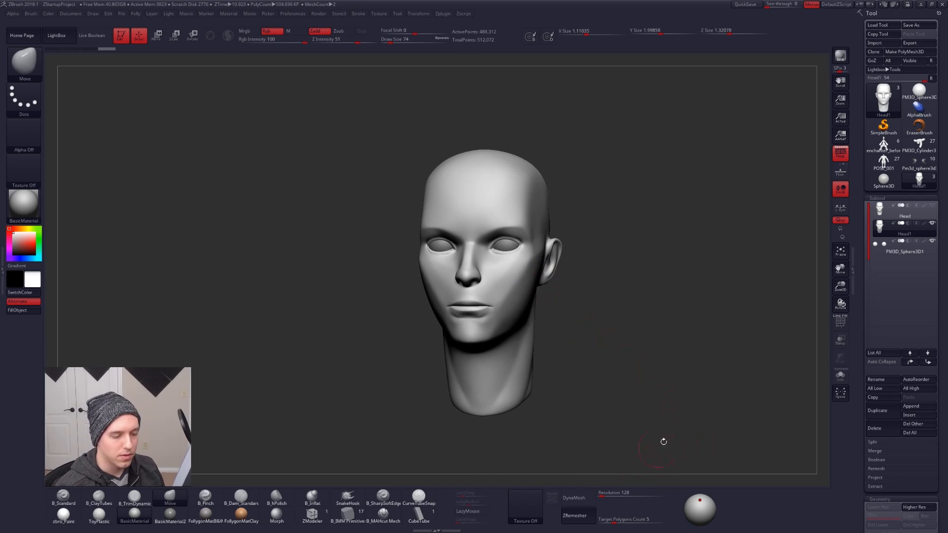
pyautogui.moveTo(605, 497); pyautogui.dragTo(608, 496)
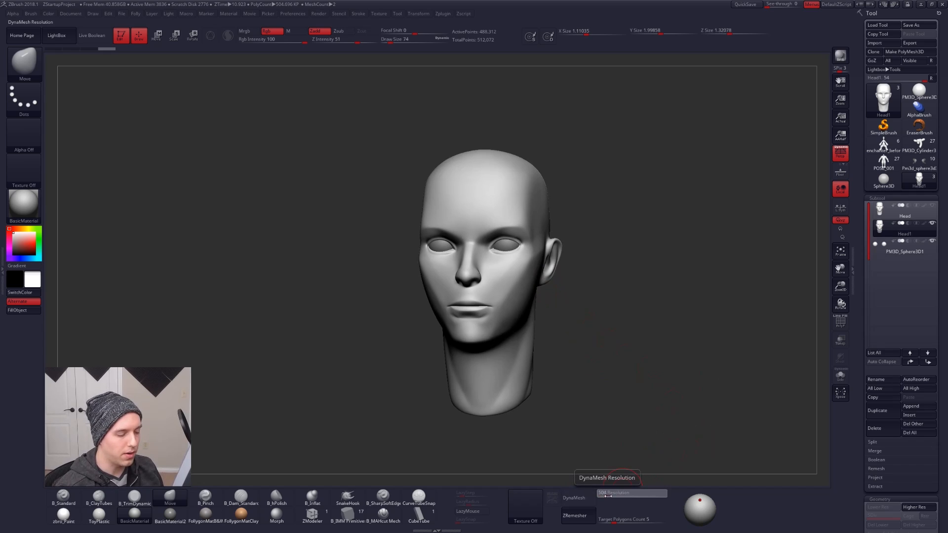
pyautogui.click(588, 501)
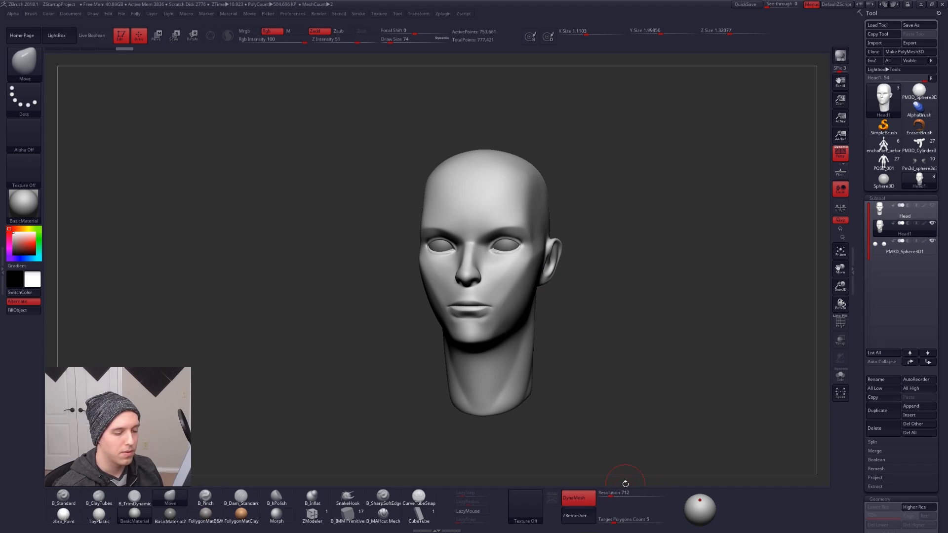
pyautogui.hotkey('shift', 'f')
pyautogui.hotkey('shift', 'f')
pyautogui.moveTo(520, 311)
pyautogui.keyDown('ctrl'); pyautogui.mouseDown(button='right')
pyautogui.moveTo(523, 277)
pyautogui.moveTo(535, 319)
pyautogui.mouseUp(button='right'); pyautogui.keyUp('ctrl')
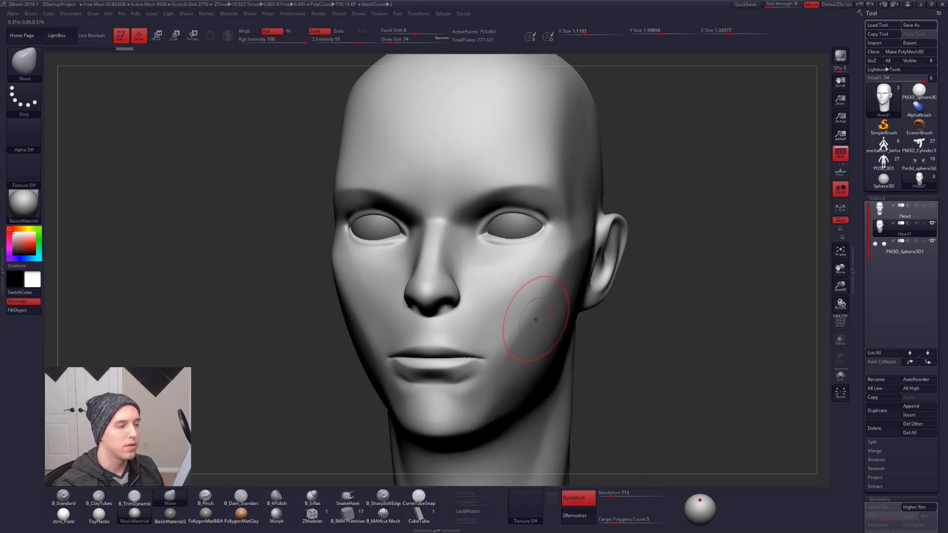
# Set the DynaMesh resolution to 480 and flatten the cheek plane with B_TrimDynamic at draw size 96.
pyautogui.click(608, 496)
pyautogui.moveTo(607, 497); pyautogui.dragTo(608, 496)
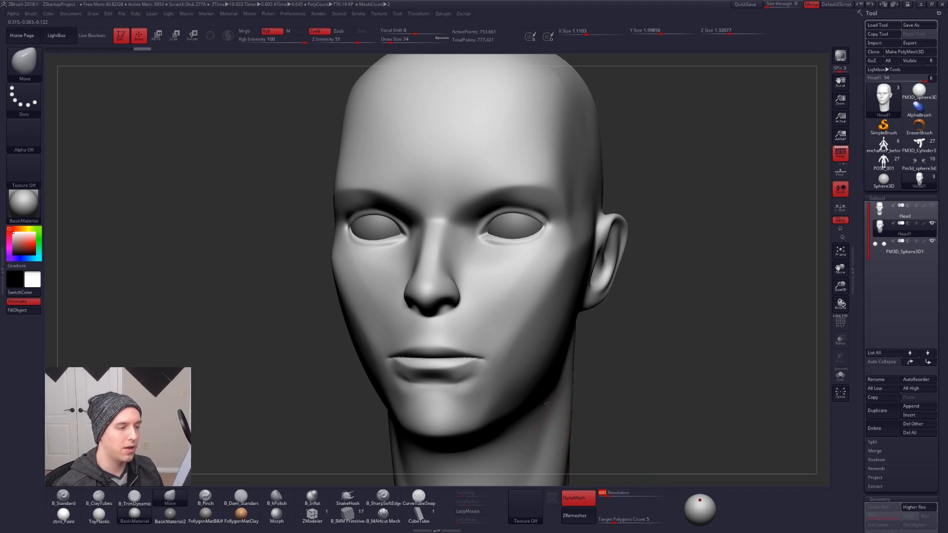
pyautogui.moveTo(605, 459); pyautogui.dragTo(512, 413, button='right')
pyautogui.rightClick(512, 413)
pyautogui.press('3')
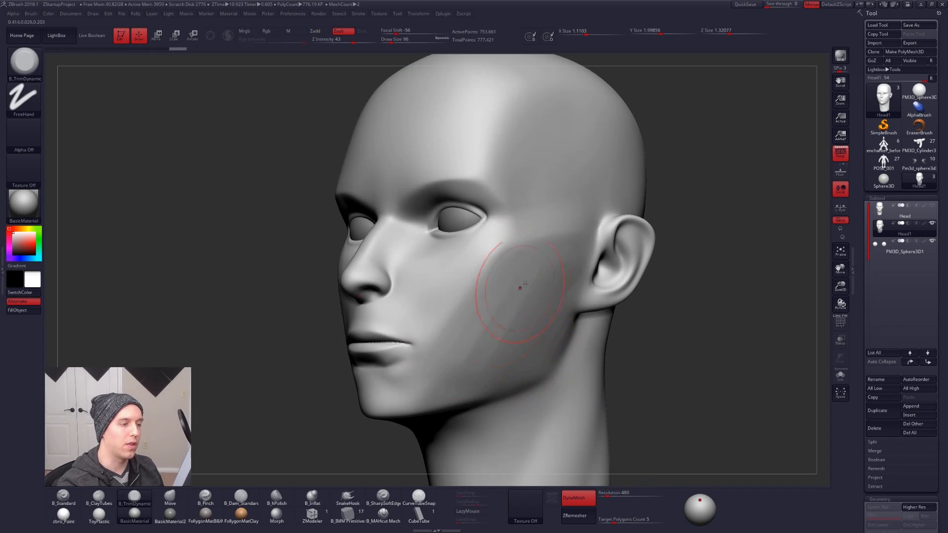
# Pull the back of the skull outward in profile with the Move brush at draw size 335.
pyautogui.keyDown('ctrl'); pyautogui.moveTo(509, 321); pyautogui.dragTo(512, 282, button='right'); pyautogui.keyUp('ctrl')
pyautogui.moveTo(609, 316); pyautogui.dragTo(533, 321, button='right')
pyautogui.keyDown('alt'); pyautogui.moveTo(610, 337); pyautogui.dragTo(519, 324, button='right'); pyautogui.keyUp('alt')
pyautogui.press('space')
pyautogui.click(580, 284)
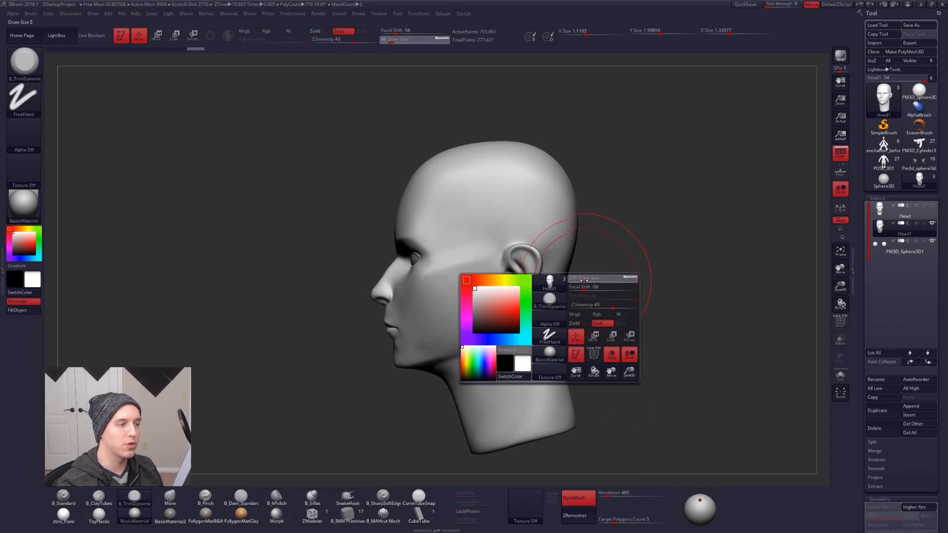
pyautogui.press('4')
pyautogui.press('space')
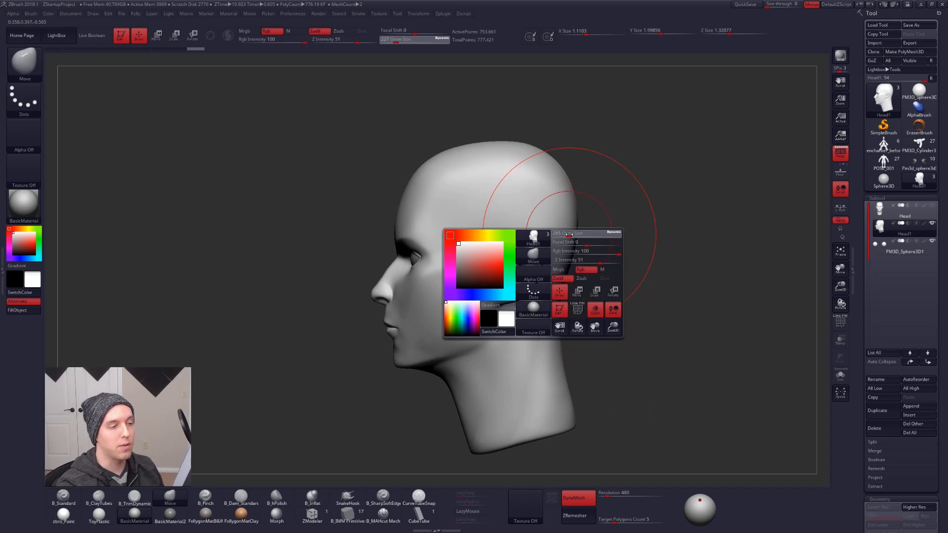
pyautogui.click(586, 270)
pyautogui.moveTo(568, 258); pyautogui.dragTo(577, 236)
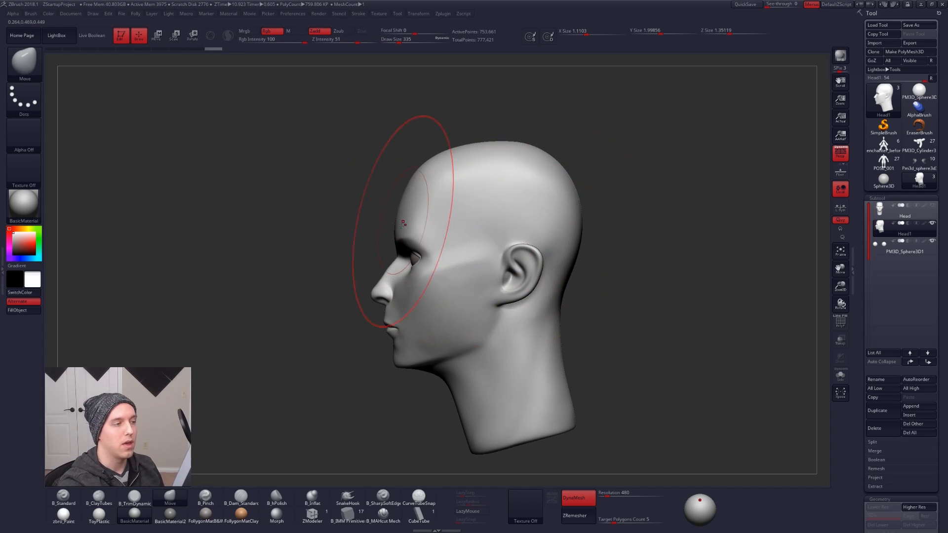
pyautogui.moveTo(578, 193); pyautogui.dragTo(583, 191)
# Reshape the nape where the skull meets the neck with the Move brush.
pyautogui.moveTo(615, 238); pyautogui.dragTo(588, 256, button='right')
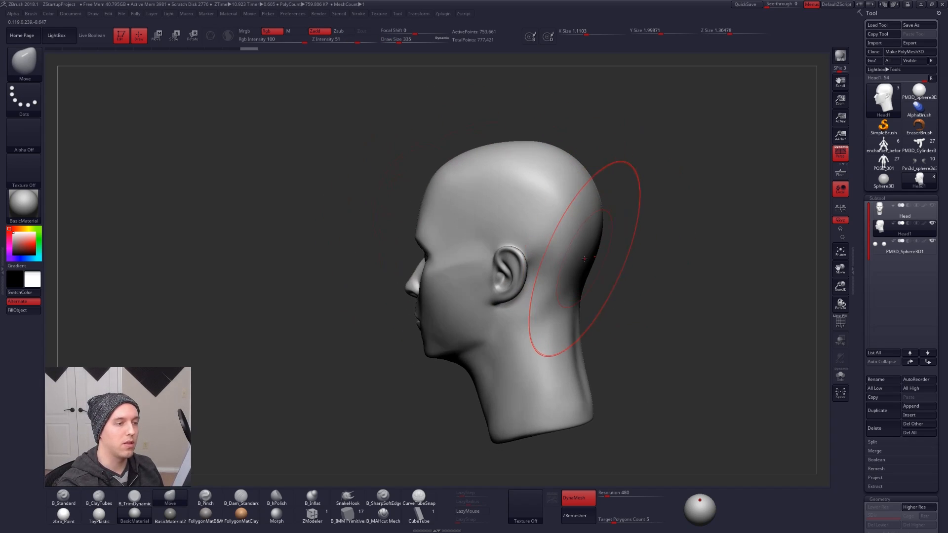
pyautogui.moveTo(573, 293); pyautogui.dragTo(577, 292)
pyautogui.moveTo(611, 281); pyautogui.dragTo(637, 278, button='right')
pyautogui.moveTo(577, 290); pyautogui.dragTo(580, 278)
# Nudge the ear slightly back and up and reduce the Move brush's draw size to 215.
pyautogui.press('[')
pyautogui.moveTo(519, 280)
pyautogui.mouseDown()
pyautogui.moveTo(506, 293)
pyautogui.moveTo(524, 275)
pyautogui.mouseUp()
pyautogui.press('space')
pyautogui.moveTo(536, 265); pyautogui.dragTo(534, 266)
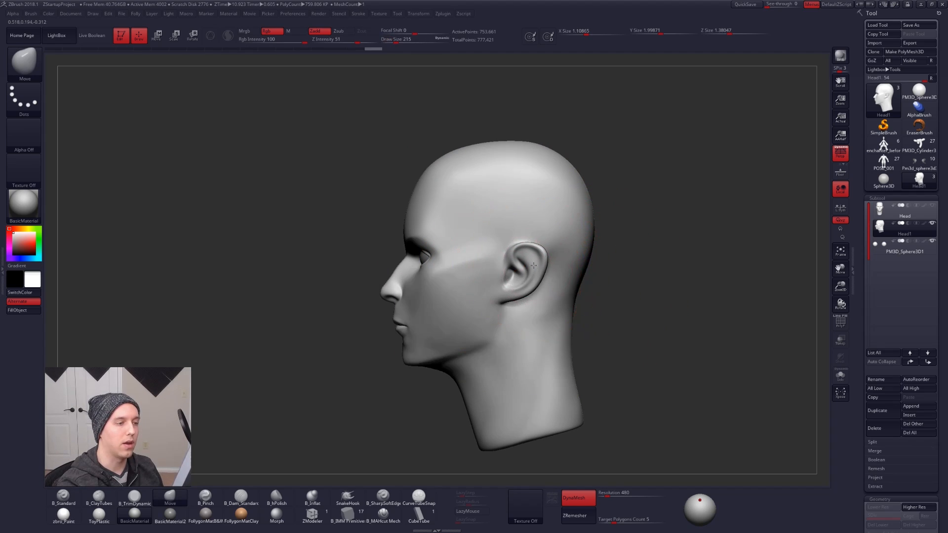
# Enlarge the Move brush and refine the profile of the back of the skull and the nape.
pyautogui.press('space')
pyautogui.moveTo(587, 237); pyautogui.dragTo(590, 237)
pyautogui.moveTo(633, 275)
pyautogui.mouseDown(button='right')
pyautogui.moveTo(592, 271)
pyautogui.moveTo(625, 276)
pyautogui.mouseUp(button='right')
pyautogui.moveTo(595, 285); pyautogui.dragTo(597, 283)
pyautogui.moveTo(611, 235); pyautogui.dragTo(613, 236)
# Flatten the planes on the upper side of the skull with B_TrimDynamic at draw sizes 130 and 140.
pyautogui.press('space')
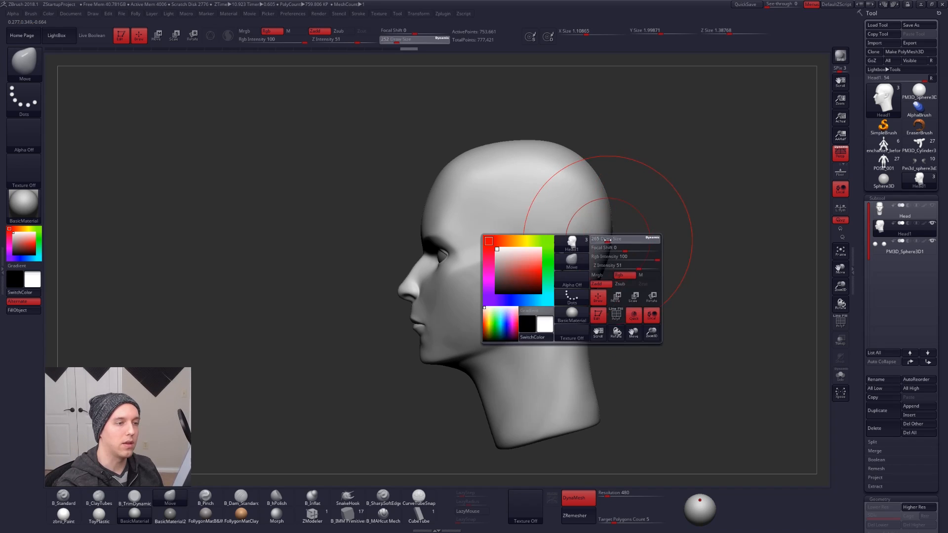
pyautogui.moveTo(637, 247); pyautogui.dragTo(592, 244, button='right')
pyautogui.moveTo(593, 245)
pyautogui.keyDown('alt'); pyautogui.mouseDown(button='right')
pyautogui.moveTo(515, 277)
pyautogui.moveTo(516, 291)
pyautogui.moveTo(508, 267)
pyautogui.moveTo(555, 259)
pyautogui.mouseUp(button='right'); pyautogui.keyUp('alt')
pyautogui.press('5')
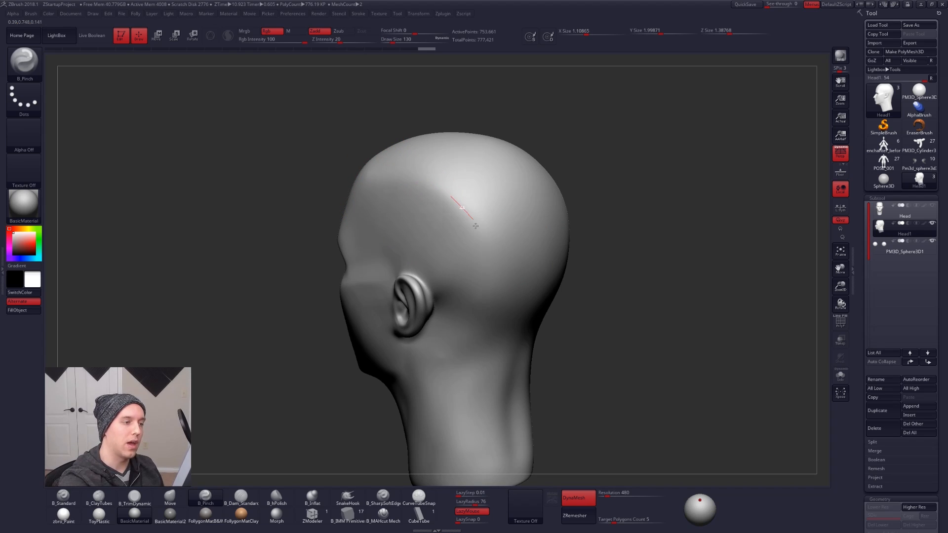
pyautogui.moveTo(471, 320)
pyautogui.mouseDown(button='right')
pyautogui.moveTo(480, 326)
pyautogui.moveTo(464, 322)
pyautogui.moveTo(499, 299)
pyautogui.moveTo(438, 286)
pyautogui.mouseUp(button='right')
pyautogui.press('b')
pyautogui.press('t')
pyautogui.press('d')
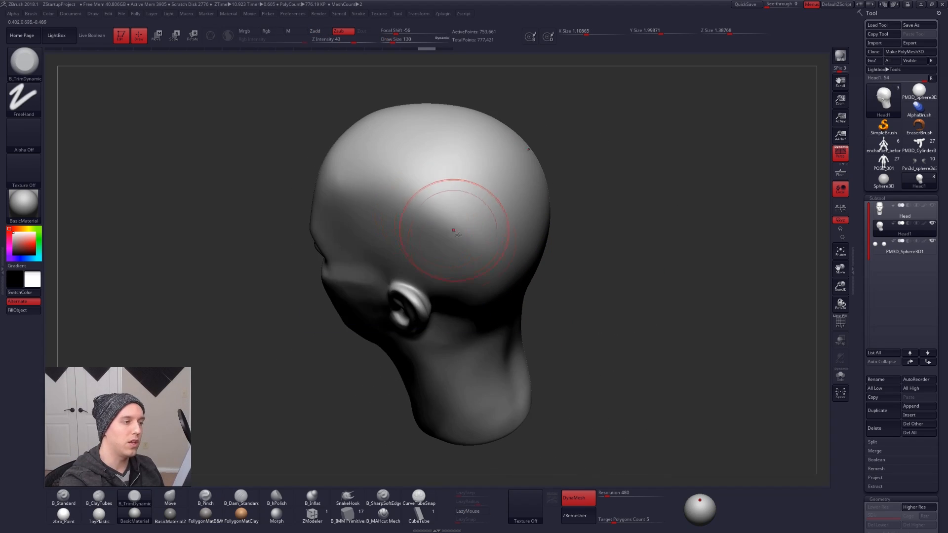
pyautogui.moveTo(449, 212)
pyautogui.mouseDown(button='right')
pyautogui.moveTo(517, 312)
pyautogui.moveTo(515, 290)
pyautogui.moveTo(491, 301)
pyautogui.moveTo(531, 275)
pyautogui.moveTo(455, 288)
pyautogui.mouseUp(button='right')
pyautogui.moveTo(398, 280); pyautogui.dragTo(451, 246, button='right')
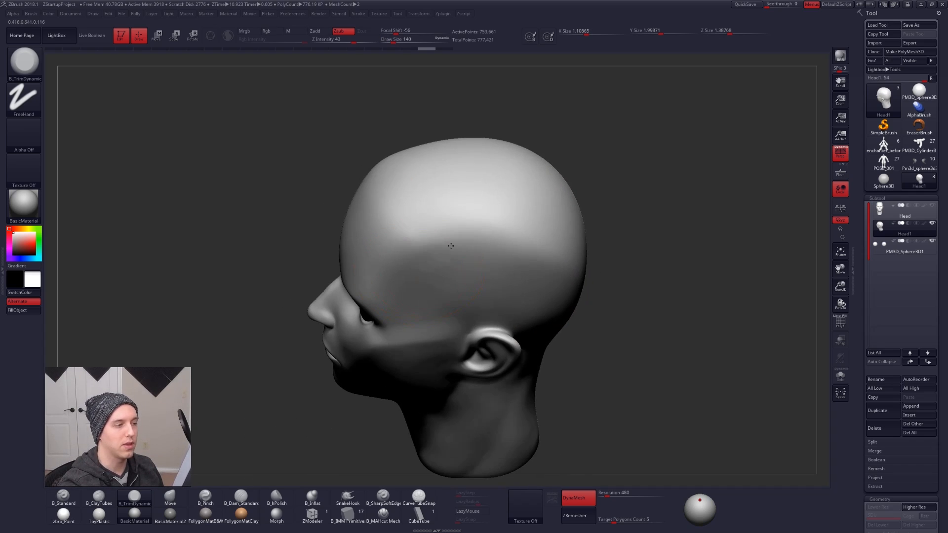
pyautogui.moveTo(513, 238)
pyautogui.mouseDown(button='right')
pyautogui.moveTo(600, 261)
pyautogui.moveTo(579, 295)
pyautogui.mouseUp(button='right')
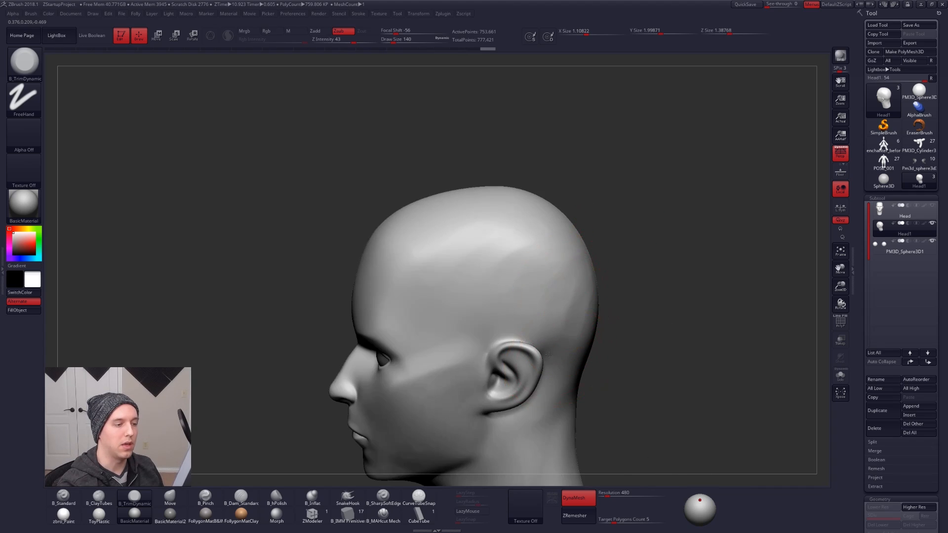
# Set the draw size to 113 and work the skull behind the ear with B_ClayTubes and B_TrimDynamic.
pyautogui.moveTo(549, 354)
pyautogui.mouseDown(button='right')
pyautogui.moveTo(527, 359)
pyautogui.moveTo(525, 346)
pyautogui.mouseUp(button='right')
pyautogui.press('space')
pyautogui.moveTo(564, 329); pyautogui.dragTo(558, 329)
pyautogui.moveTo(558, 360)
pyautogui.mouseDown(button='right')
pyautogui.moveTo(547, 373)
pyautogui.moveTo(534, 332)
pyautogui.moveTo(548, 328)
pyautogui.moveTo(538, 333)
pyautogui.moveTo(528, 295)
pyautogui.moveTo(526, 330)
pyautogui.moveTo(522, 302)
pyautogui.moveTo(542, 327)
pyautogui.moveTo(524, 291)
pyautogui.mouseUp(button='right')
pyautogui.press('b')
pyautogui.press('c')
pyautogui.press('t')
pyautogui.press('b')
pyautogui.press('t')
pyautogui.press('d')
# Adjust the form behind the ear with the Move brush and flatten its plane down to the neck with B_TrimDynamic.
pyautogui.moveTo(518, 326)
pyautogui.mouseDown(button='right')
pyautogui.moveTo(514, 299)
pyautogui.moveTo(531, 279)
pyautogui.mouseUp(button='right')
pyautogui.press('b')
pyautogui.press('m')
pyautogui.press('v')
pyautogui.press('b')
pyautogui.press('t')
pyautogui.press('d')
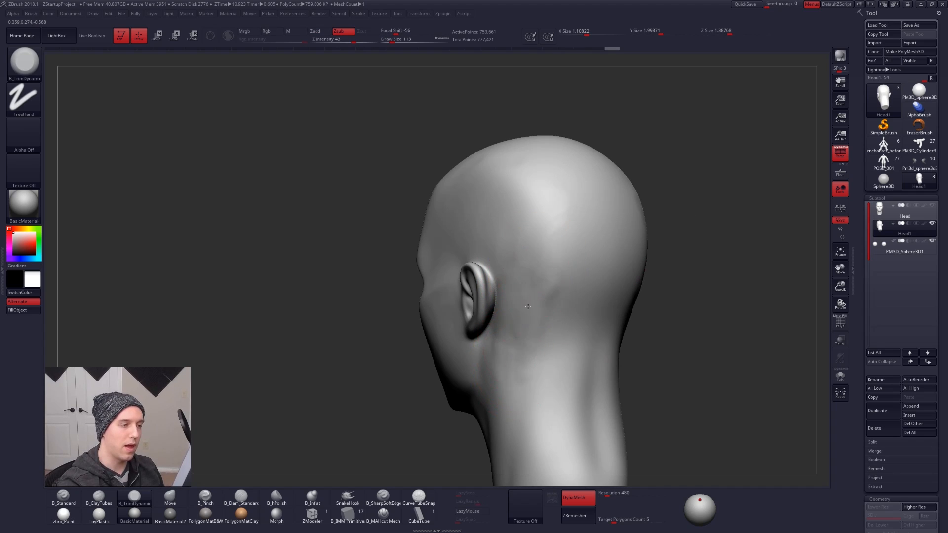
pyautogui.moveTo(543, 284)
pyautogui.mouseDown(button='right')
pyautogui.moveTo(513, 341)
pyautogui.moveTo(521, 308)
pyautogui.mouseUp(button='right')
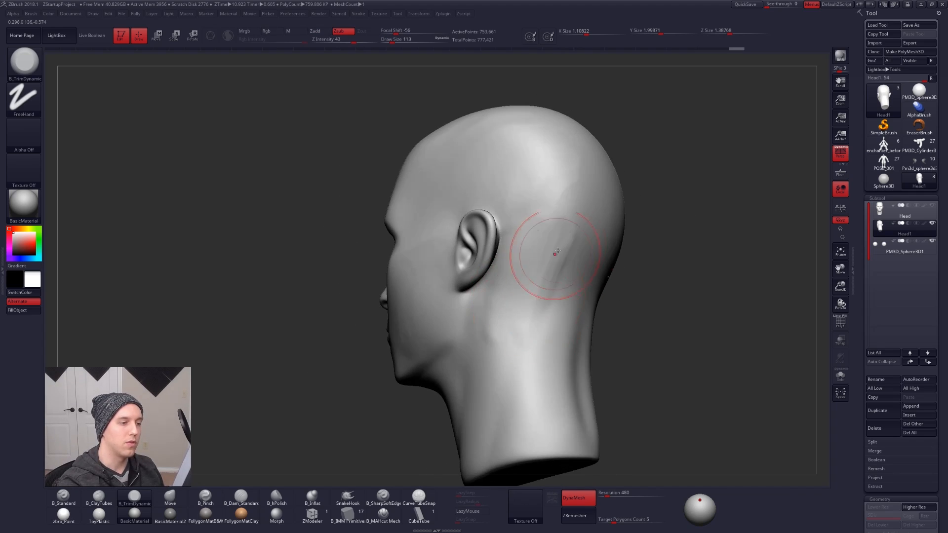
# Set the DynaMesh resolution to 360 and remesh the head.
pyautogui.moveTo(608, 493); pyautogui.dragTo(605, 498)
pyautogui.keyDown('ctrl'); pyautogui.moveTo(675, 351); pyautogui.dragTo(644, 402); pyautogui.keyUp('ctrl')
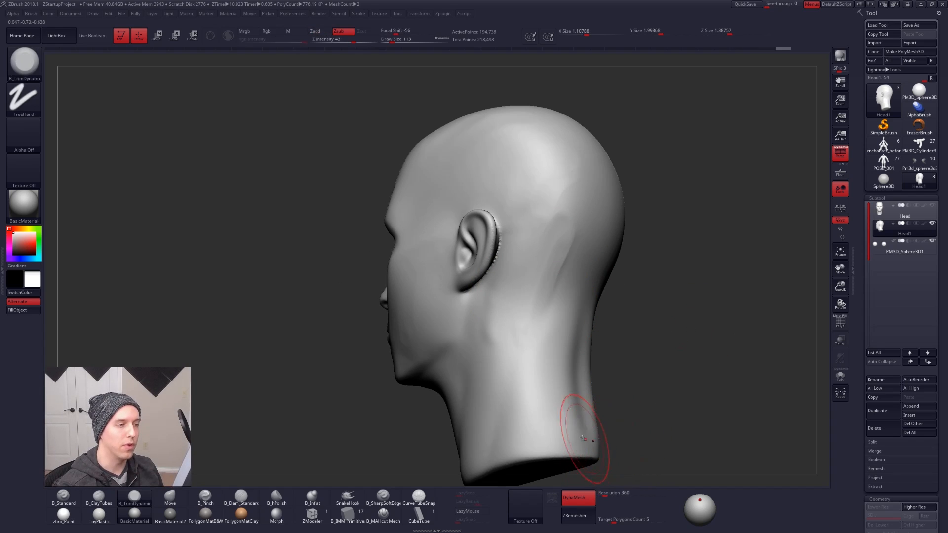
pyautogui.hotkey('shift', 'f')
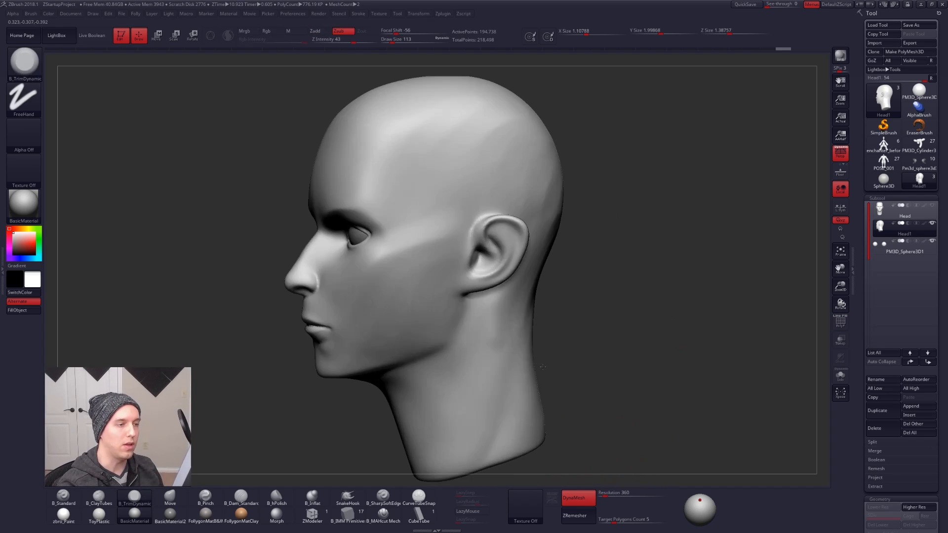
# Sharpen the transition beneath the chin and jaw with the B_MAHcut Mech brush and check it from the front.
pyautogui.moveTo(464, 338)
pyautogui.mouseDown(button='right')
pyautogui.moveTo(503, 335)
pyautogui.moveTo(474, 337)
pyautogui.moveTo(482, 333)
pyautogui.moveTo(387, 451)
pyautogui.mouseUp(button='right')
pyautogui.click(383, 514)
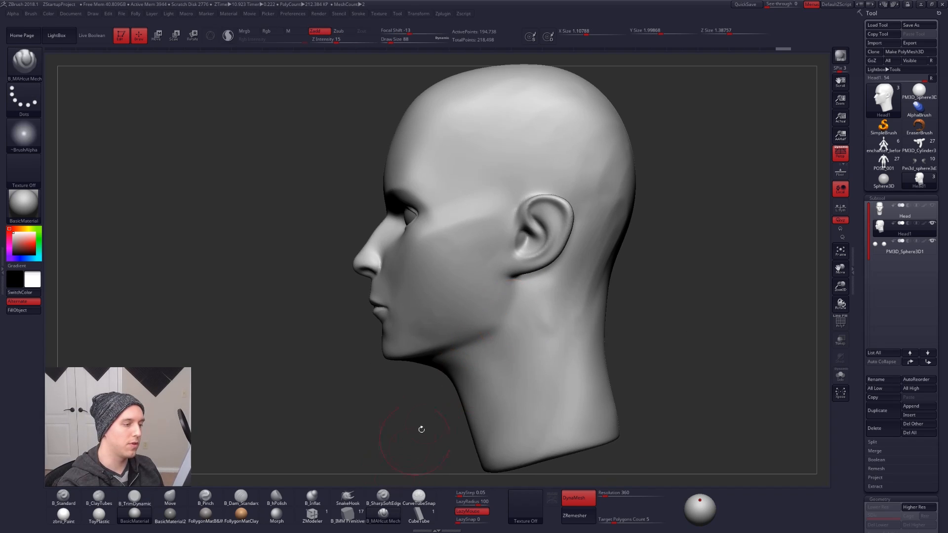
pyautogui.moveTo(481, 370)
pyautogui.mouseDown(button='right')
pyautogui.moveTo(501, 371)
pyautogui.moveTo(454, 380)
pyautogui.moveTo(478, 356)
pyautogui.moveTo(471, 403)
pyautogui.moveTo(483, 335)
pyautogui.mouseUp(button='right')
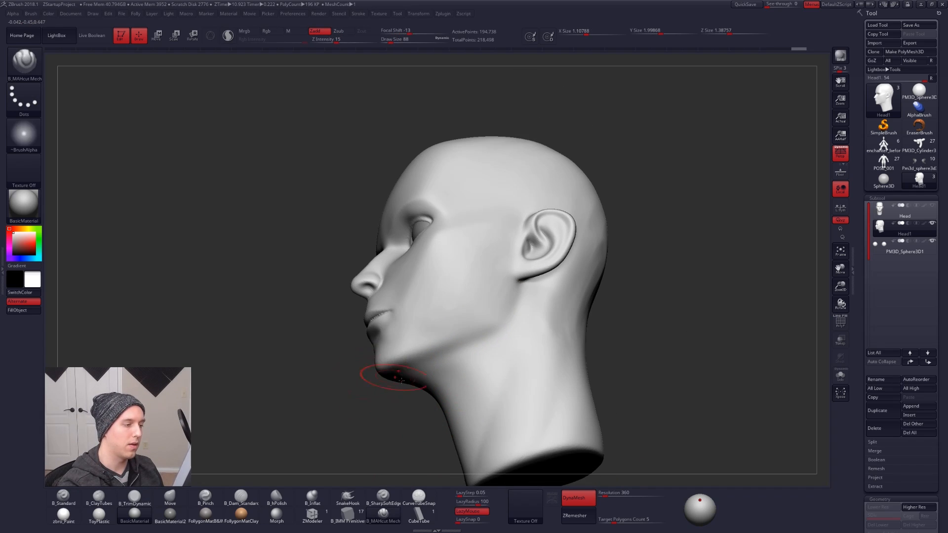
pyautogui.keyDown('shift'); pyautogui.moveTo(402, 373); pyautogui.dragTo(488, 353, button='right'); pyautogui.keyUp('shift')
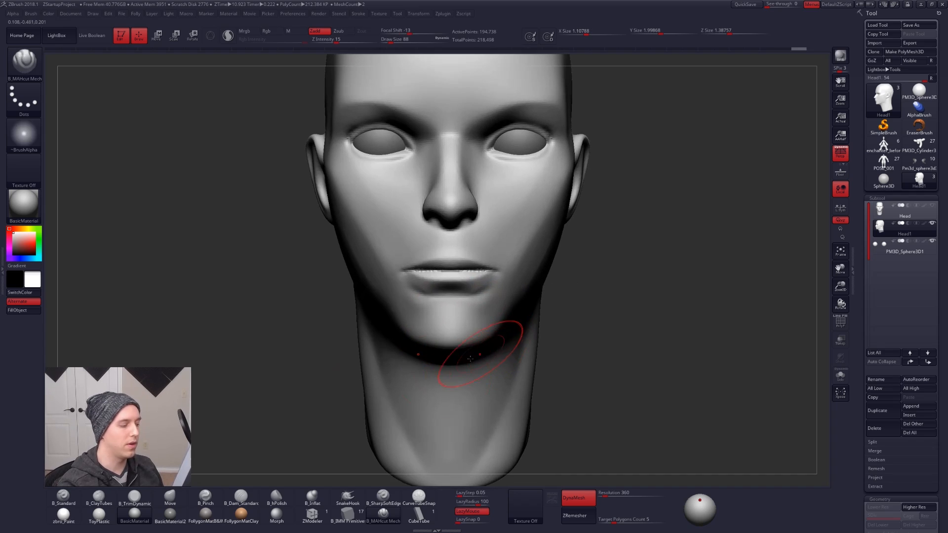
# Switch the head's material to FollygonMatB&W and select the Move brush.
pyautogui.click(206, 515)
pyautogui.press('b')
pyautogui.press('m')
pyautogui.press('v')
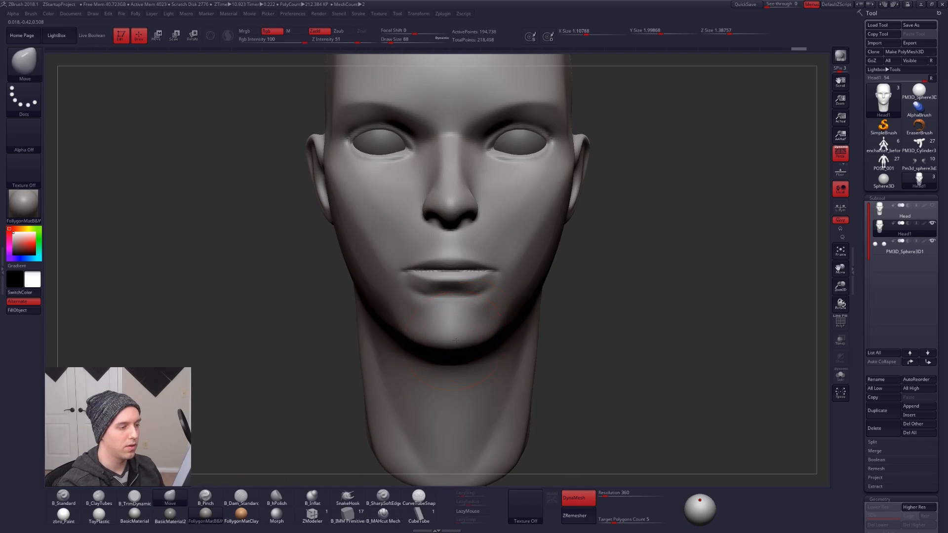
# Tighten the ridge beneath the chin and along the jawline with the B_Pinch brush, working from below.
pyautogui.moveTo(453, 343)
pyautogui.mouseDown(button='right')
pyautogui.moveTo(495, 339)
pyautogui.moveTo(370, 356)
pyautogui.mouseUp(button='right')
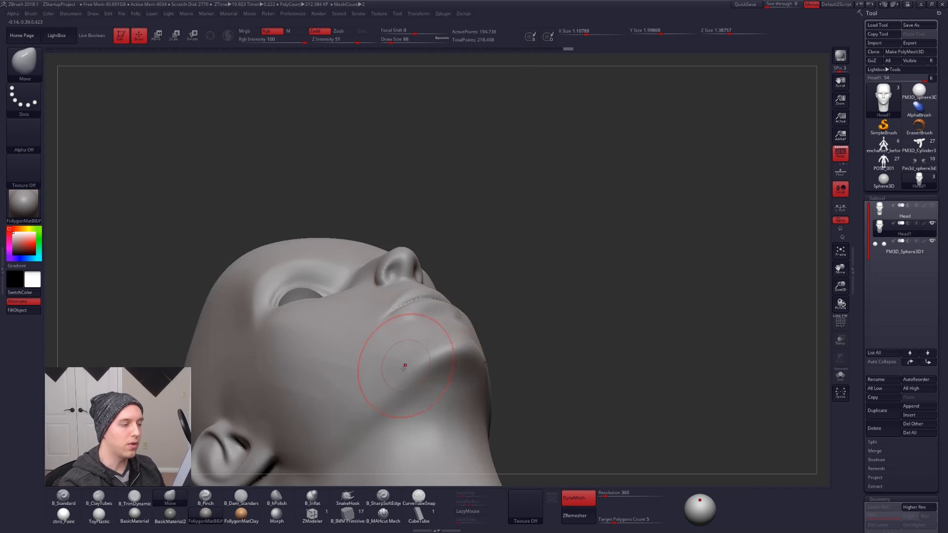
pyautogui.press('b')
pyautogui.press('p')
pyautogui.press('i')
pyautogui.moveTo(381, 393); pyautogui.dragTo(403, 359, button='right')
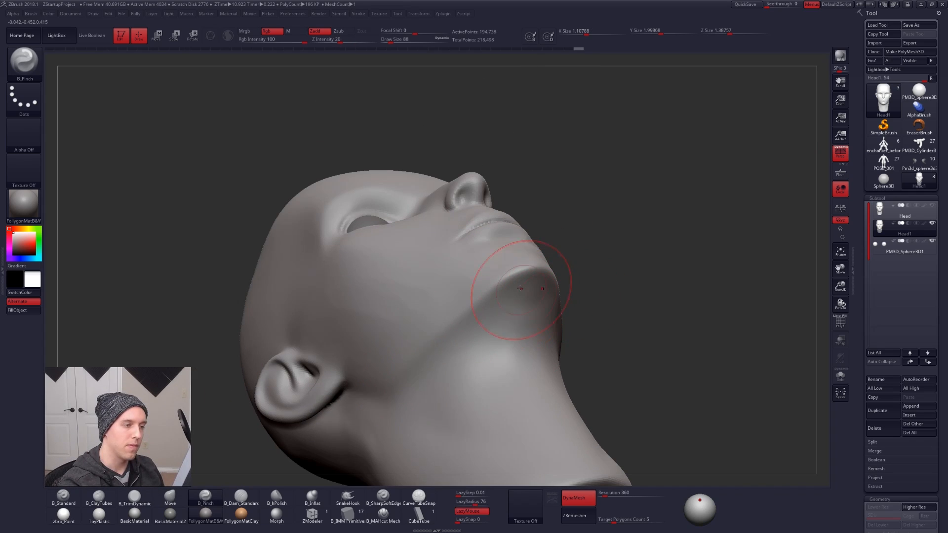
pyautogui.moveTo(534, 281)
pyautogui.mouseDown(button='right')
pyautogui.moveTo(698, 424)
pyautogui.moveTo(736, 427)
pyautogui.moveTo(671, 436)
pyautogui.mouseUp(button='right')
pyautogui.moveTo(530, 277); pyautogui.dragTo(531, 313, button='right')
pyautogui.moveTo(510, 247)
pyautogui.keyDown('alt'); pyautogui.mouseDown(button='right')
pyautogui.moveTo(511, 278)
pyautogui.moveTo(498, 289)
pyautogui.moveTo(496, 279)
pyautogui.mouseUp(button='right'); pyautogui.keyUp('alt')
# Build up the underside of the chin with B_ClayTubes, flatten it with B_TrimDynamic and smooth it.
pyautogui.press('2')
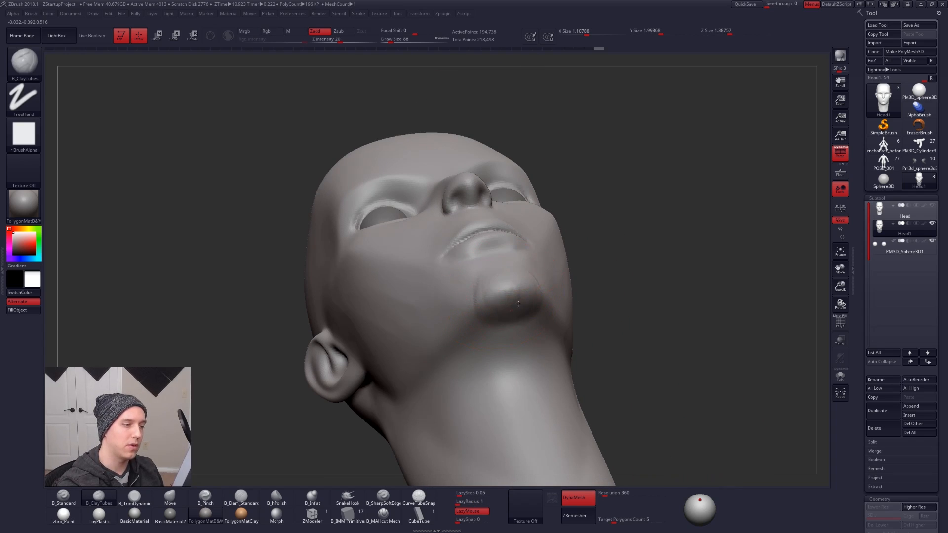
pyautogui.press('b')
pyautogui.press('t')
pyautogui.press('d')
pyautogui.keyDown('shift'); pyautogui.moveTo(529, 286); pyautogui.dragTo(503, 287); pyautogui.keyUp('shift')
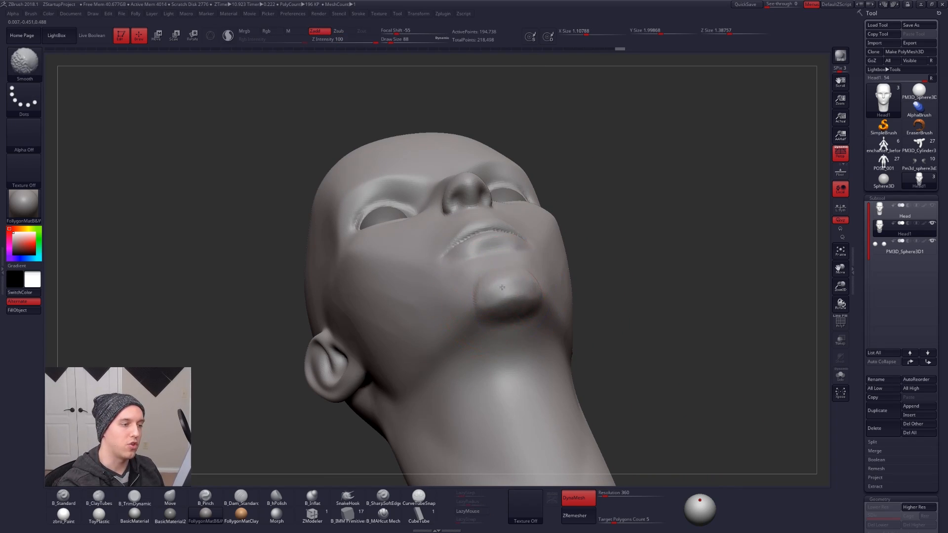
pyautogui.moveTo(502, 297); pyautogui.dragTo(493, 330, button='right')
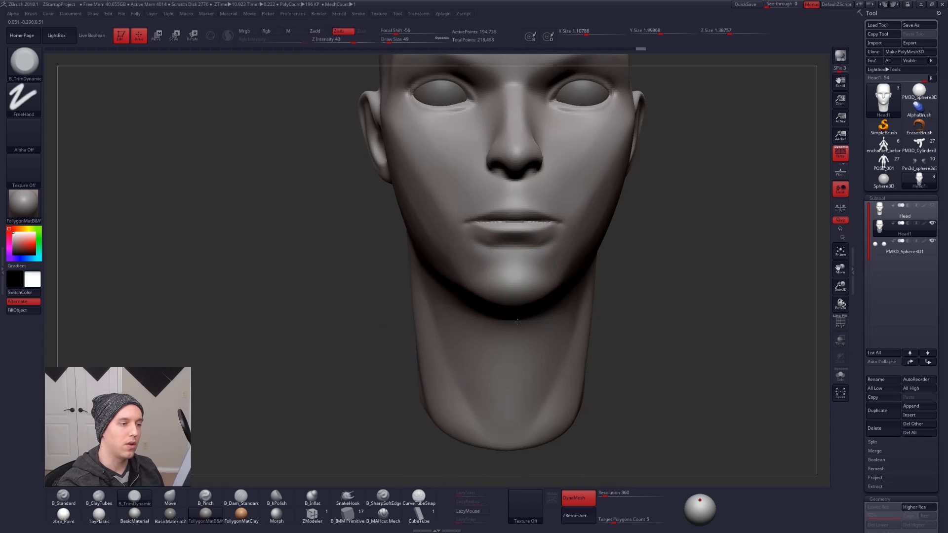
pyautogui.keyDown('alt'); pyautogui.moveTo(528, 277); pyautogui.dragTo(526, 321, button='right'); pyautogui.keyUp('alt')
pyautogui.moveTo(526, 321)
pyautogui.mouseDown(button='right')
pyautogui.moveTo(511, 317)
pyautogui.moveTo(518, 298)
pyautogui.mouseUp(button='right')
# Refine the front and sides of the chin with B_Pinch and B_ClayTubes at draw size 67.
pyautogui.press('b')
pyautogui.press('p')
pyautogui.press('i')
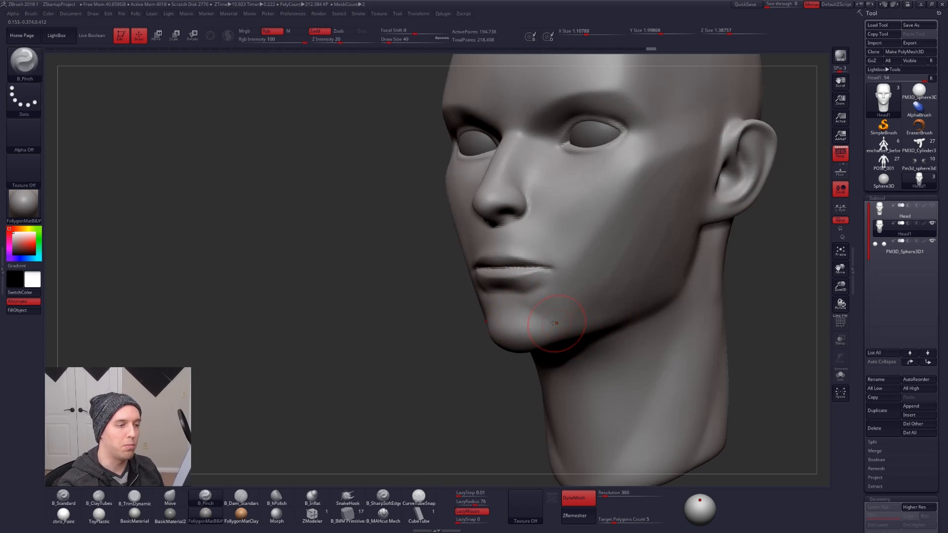
pyautogui.press('space')
pyautogui.moveTo(516, 311); pyautogui.dragTo(518, 311)
pyautogui.press('b')
pyautogui.press('c')
pyautogui.press('t')
pyautogui.moveTo(504, 299); pyautogui.dragTo(554, 295, button='right')
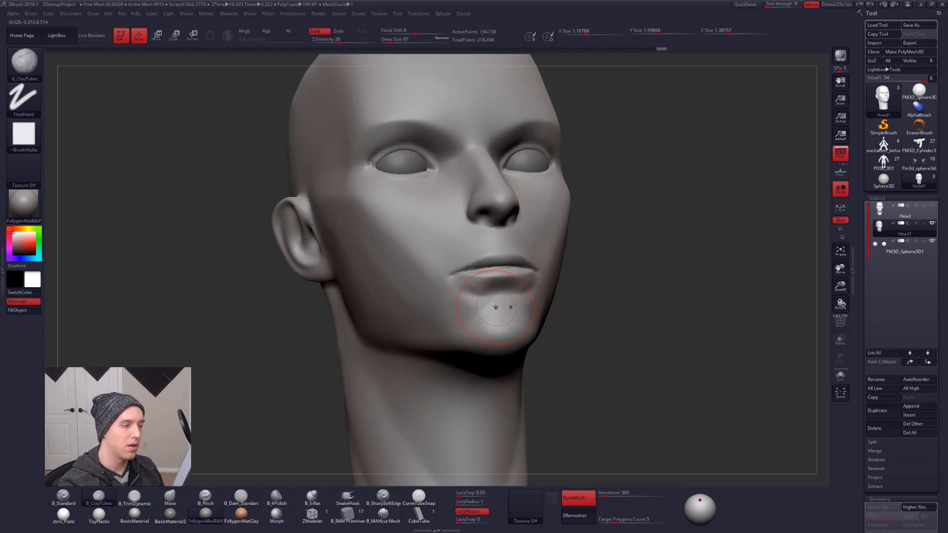
pyautogui.moveTo(482, 324)
pyautogui.mouseDown(button='right')
pyautogui.moveTo(517, 324)
pyautogui.moveTo(525, 307)
pyautogui.mouseUp(button='right')
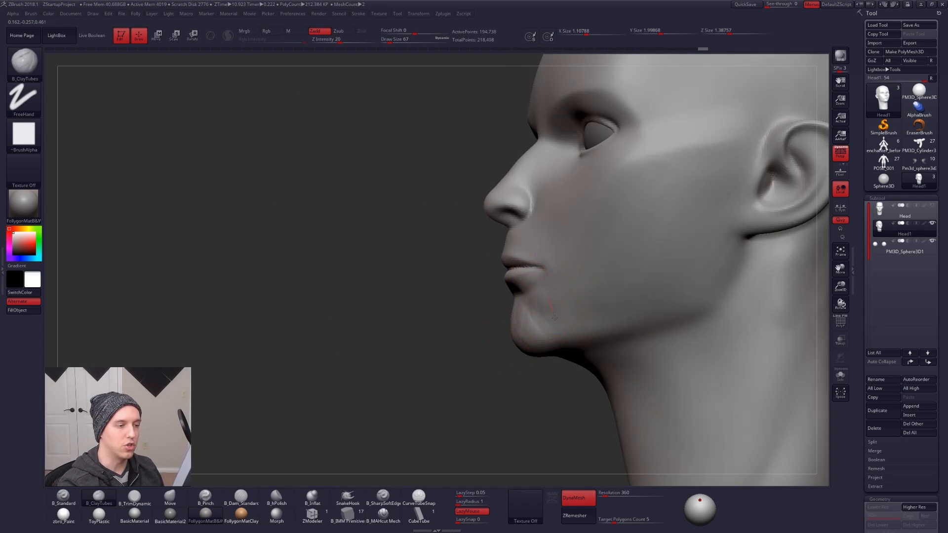
# Carve along the lower edge of the jaw with an enlarged B_ClayTubes brush and smooth under the chin.
pyautogui.press(']')
pyautogui.moveTo(586, 319); pyautogui.dragTo(567, 296, button='right')
pyautogui.moveTo(544, 333)
pyautogui.keyDown('alt'); pyautogui.mouseDown()
pyautogui.moveTo(582, 309)
pyautogui.moveTo(613, 324)
pyautogui.mouseUp(); pyautogui.keyUp('alt')
pyautogui.keyDown('shift'); pyautogui.moveTo(535, 359); pyautogui.dragTo(549, 352); pyautogui.keyUp('shift')
pyautogui.moveTo(585, 336)
pyautogui.mouseDown(button='right')
pyautogui.moveTo(586, 363)
pyautogui.moveTo(593, 324)
pyautogui.moveTo(533, 335)
pyautogui.moveTo(531, 363)
pyautogui.mouseUp(button='right')
# Work on the nose and mouth profile with the Move brush at draw size 121, using a temporary lasso mask.
pyautogui.press('space')
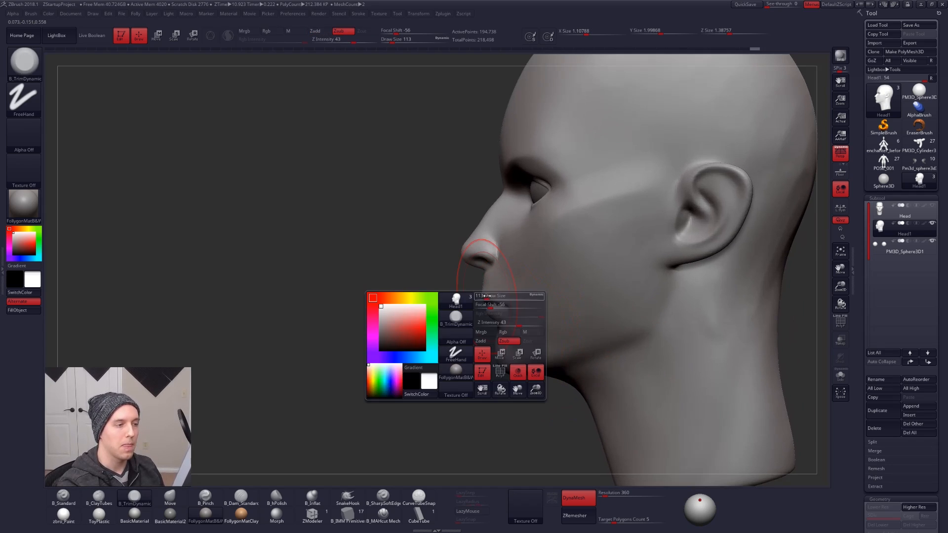
pyautogui.click(484, 296)
pyautogui.press('b')
pyautogui.press('m')
pyautogui.press('v')
pyautogui.press('space')
pyautogui.click(496, 258)
pyautogui.moveTo(512, 223); pyautogui.dragTo(486, 269, button='right')
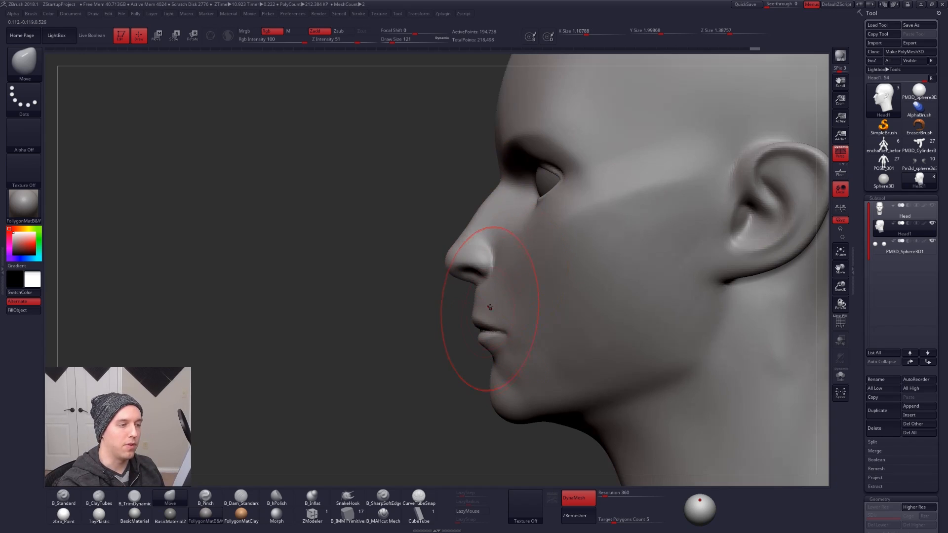
pyautogui.moveTo(546, 196)
pyautogui.keyDown('ctrl'); pyautogui.mouseDown()
pyautogui.moveTo(479, 285)
pyautogui.moveTo(491, 397)
pyautogui.moveTo(512, 418)
pyautogui.moveTo(480, 341)
pyautogui.moveTo(540, 205)
pyautogui.mouseUp(); pyautogui.keyUp('ctrl')
pyautogui.keyDown('ctrl'); pyautogui.moveTo(440, 303); pyautogui.dragTo(444, 316); pyautogui.keyUp('ctrl')
# Adjust the base of the nose and the upper lip in profile with a smaller Move brush and lasso masks.
pyautogui.press('space')
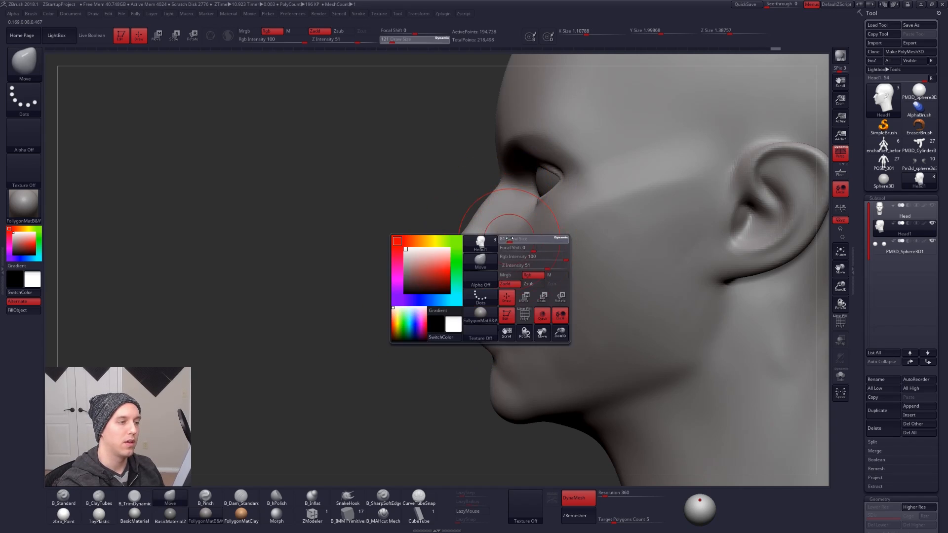
pyautogui.moveTo(514, 237); pyautogui.dragTo(509, 237)
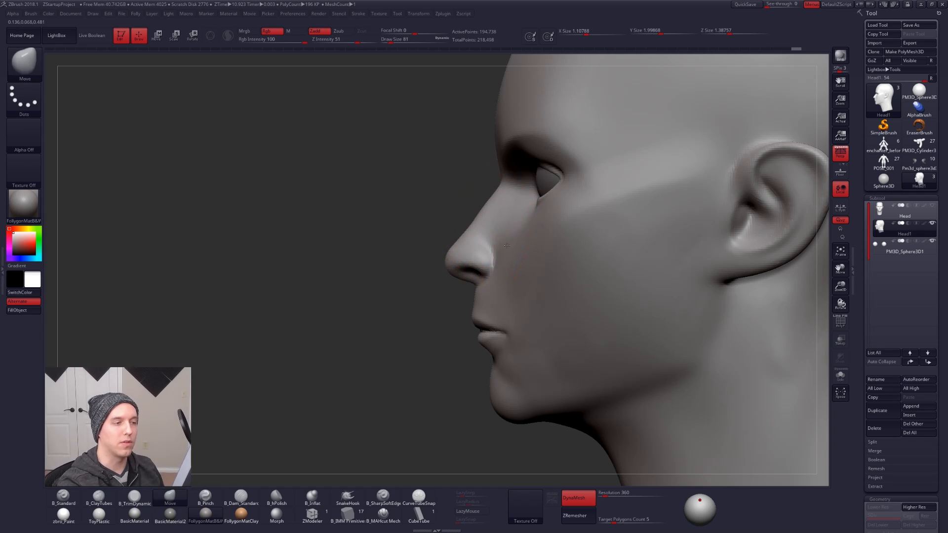
pyautogui.moveTo(513, 253)
pyautogui.mouseDown(button='right')
pyautogui.moveTo(551, 262)
pyautogui.moveTo(511, 272)
pyautogui.mouseUp(button='right')
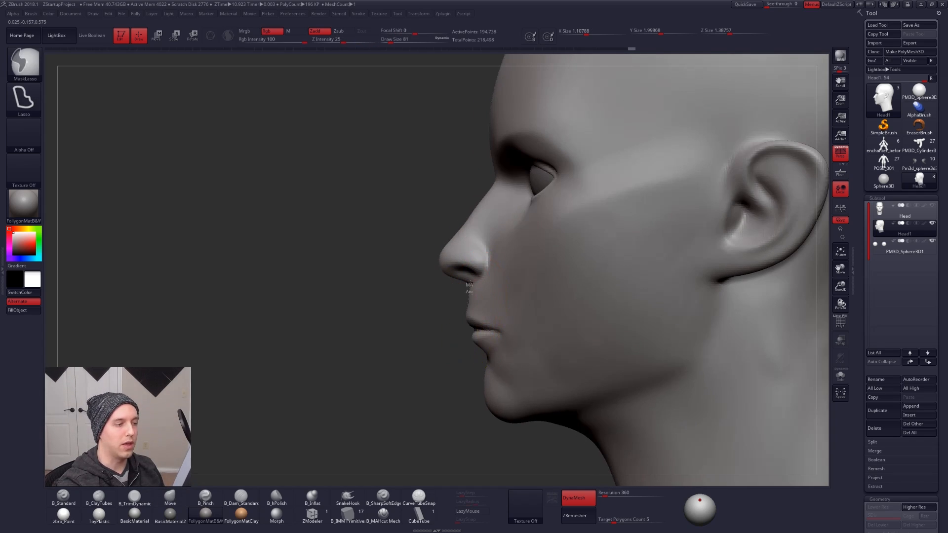
pyautogui.moveTo(473, 275)
pyautogui.keyDown('ctrl'); pyautogui.mouseDown()
pyautogui.moveTo(536, 194)
pyautogui.moveTo(467, 274)
pyautogui.moveTo(401, 250)
pyautogui.mouseUp(); pyautogui.keyUp('ctrl')
pyautogui.keyDown('ctrl'); pyautogui.moveTo(444, 312); pyautogui.dragTo(440, 314); pyautogui.keyUp('ctrl')
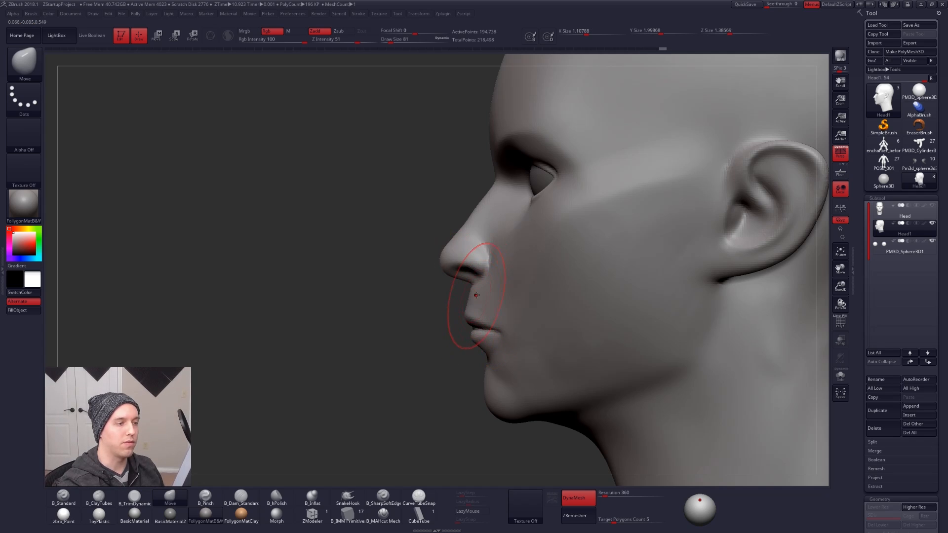
pyautogui.moveTo(535, 196)
pyautogui.keyDown('ctrl'); pyautogui.mouseDown()
pyautogui.moveTo(465, 336)
pyautogui.moveTo(476, 376)
pyautogui.moveTo(485, 374)
pyautogui.moveTo(460, 365)
pyautogui.mouseUp(); pyautogui.keyUp('ctrl')
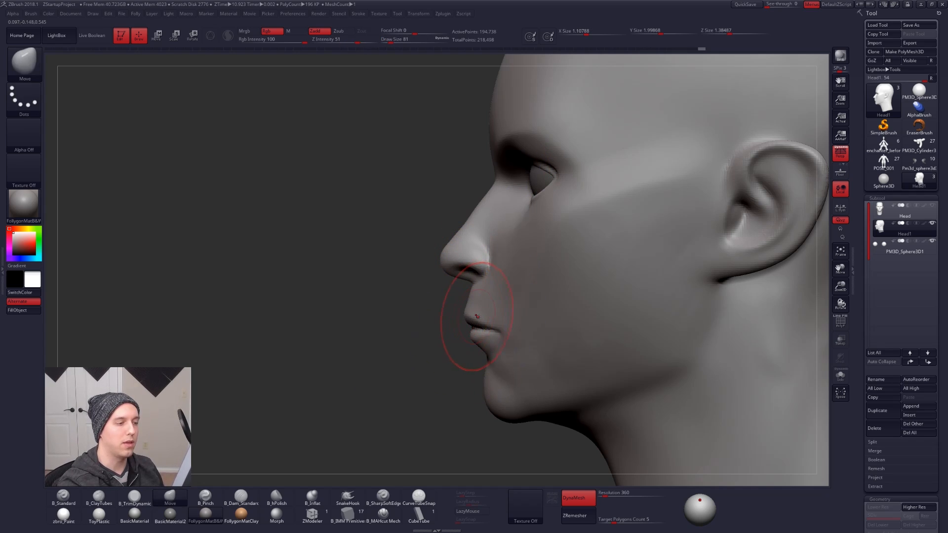
# Fill over the mouth with B_ClayTubes and smooth the lips away into a rounded muzzle form.
pyautogui.moveTo(478, 317)
pyautogui.mouseDown(button='right')
pyautogui.moveTo(496, 283)
pyautogui.moveTo(524, 287)
pyautogui.moveTo(504, 360)
pyautogui.moveTo(494, 357)
pyautogui.moveTo(495, 333)
pyautogui.mouseUp(button='right')
pyautogui.press('2')
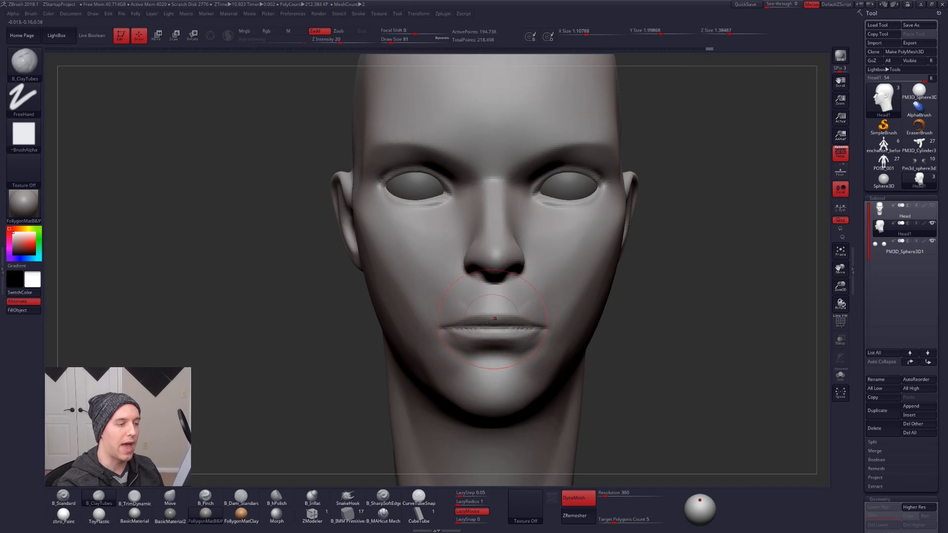
pyautogui.press('shift')
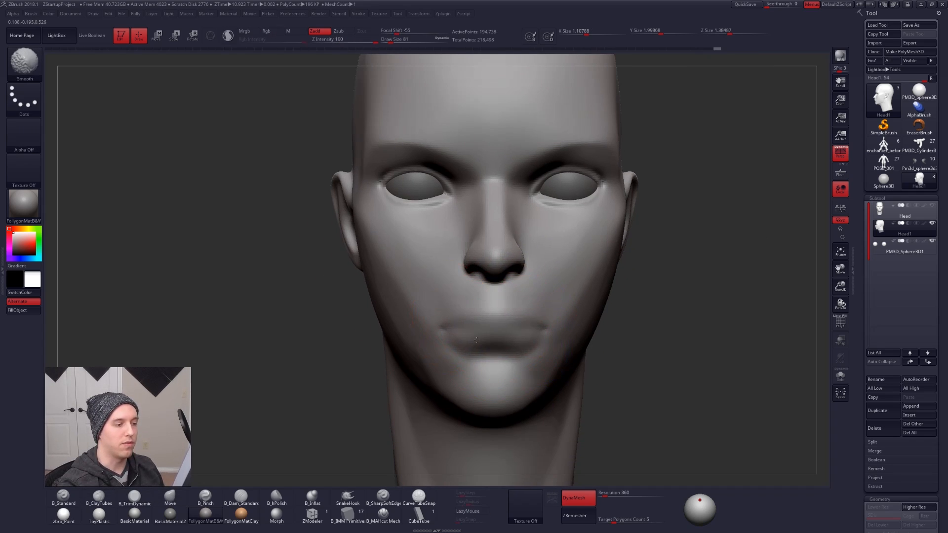
pyautogui.keyDown('shift'); pyautogui.moveTo(476, 340); pyautogui.dragTo(489, 341); pyautogui.keyUp('shift')
pyautogui.moveTo(489, 341)
pyautogui.mouseDown(button='right')
pyautogui.moveTo(535, 336)
pyautogui.moveTo(464, 336)
pyautogui.moveTo(509, 329)
pyautogui.mouseUp(button='right')
pyautogui.press('shift')
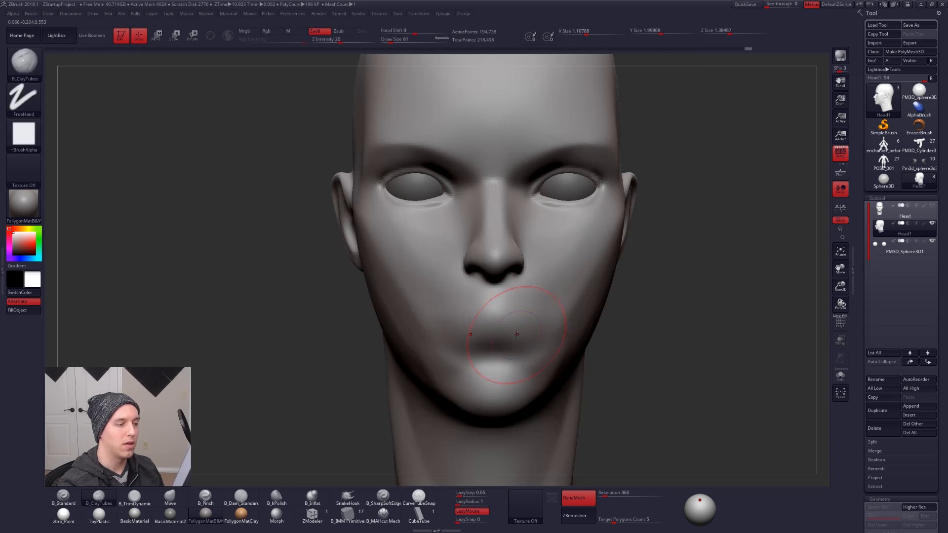
pyautogui.keyDown('shift'); pyautogui.moveTo(508, 330); pyautogui.dragTo(524, 336); pyautogui.keyUp('shift')
# Measure the front of the head from the chin to the crown with a straight transpose line.
pyautogui.moveTo(554, 337)
pyautogui.mouseDown(button='right')
pyautogui.moveTo(524, 337)
pyautogui.moveTo(543, 330)
pyautogui.moveTo(487, 318)
pyautogui.moveTo(528, 322)
pyautogui.moveTo(551, 350)
pyautogui.moveTo(585, 352)
pyautogui.moveTo(586, 339)
pyautogui.mouseUp(button='right')
pyautogui.keyDown('ctrl'); pyautogui.moveTo(494, 326); pyautogui.dragTo(483, 363, button='right'); pyautogui.keyUp('ctrl')
pyautogui.press('w')
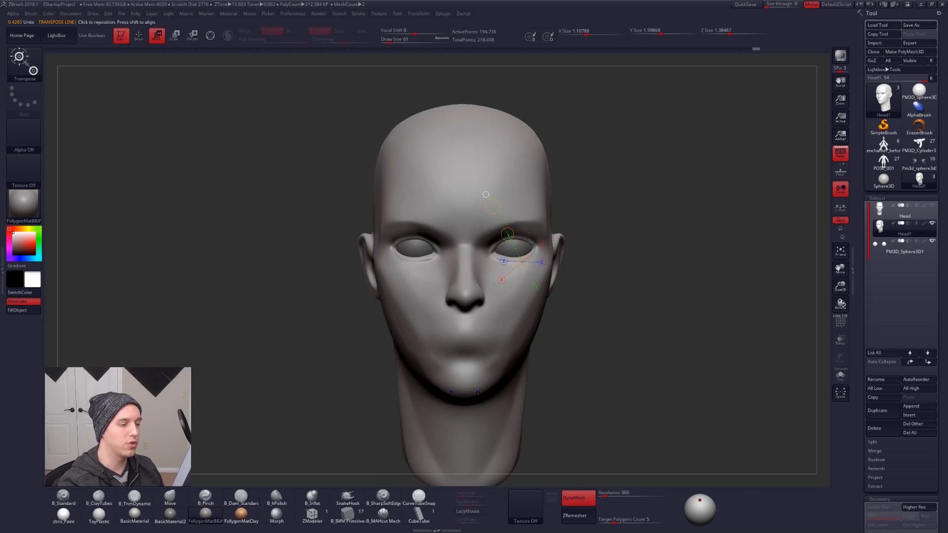
pyautogui.keyDown('shift'); pyautogui.moveTo(479, 391); pyautogui.dragTo(479, 120); pyautogui.keyUp('shift')
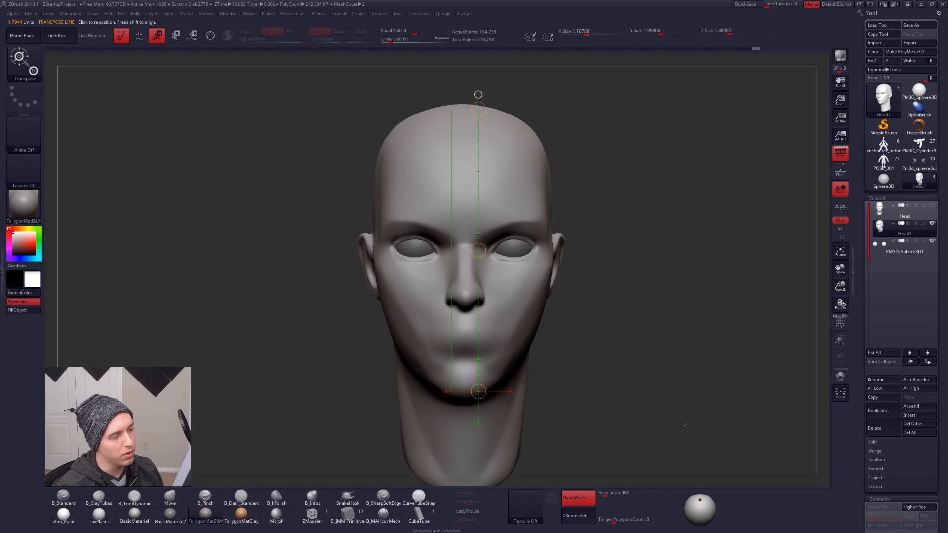
pyautogui.press('q')
# Reshape the lower face and mouth mound from the front and side with the Move brush at draw sizes 170 and 113.
pyautogui.press('space')
pyautogui.moveTo(475, 316); pyautogui.dragTo(482, 317)
pyautogui.moveTo(497, 292); pyautogui.dragTo(484, 308, button='right')
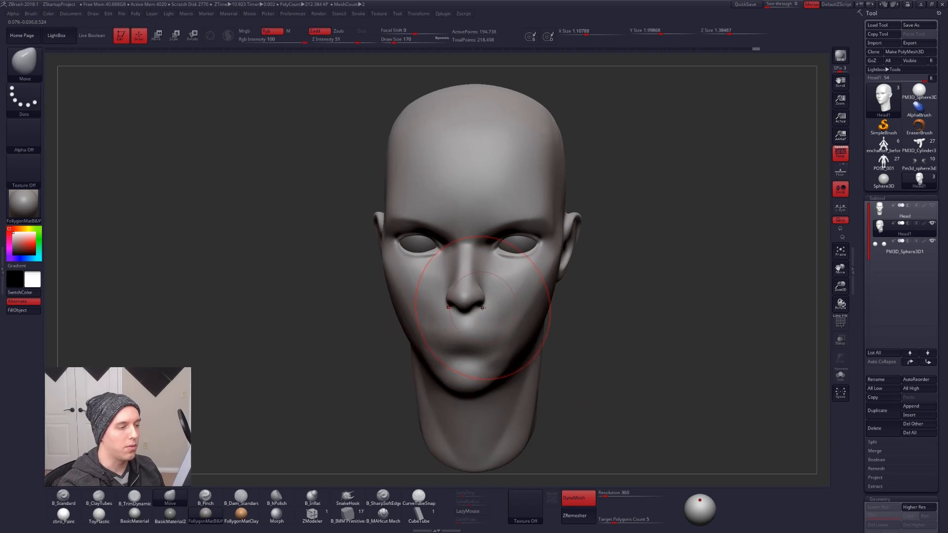
pyautogui.press('space')
pyautogui.moveTo(483, 308); pyautogui.dragTo(478, 307)
pyautogui.moveTo(482, 313); pyautogui.dragTo(466, 314, button='right')
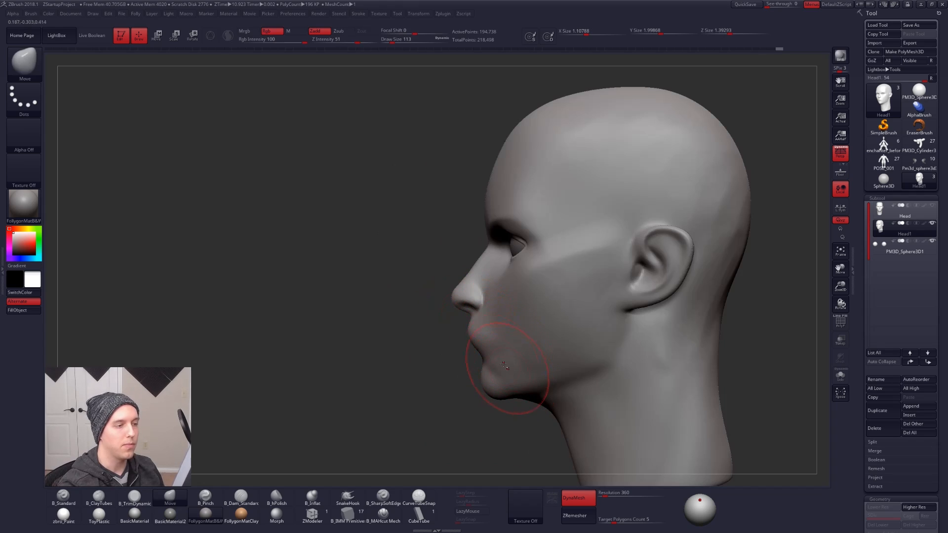
pyautogui.press('space')
pyautogui.moveTo(467, 330); pyautogui.dragTo(472, 330)
pyautogui.moveTo(472, 331); pyautogui.dragTo(497, 328, button='right')
# Flatten the planes around the mouth mound with B_TrimDynamic, raising the draw size to 96, and smooth the transitions.
pyautogui.press('3')
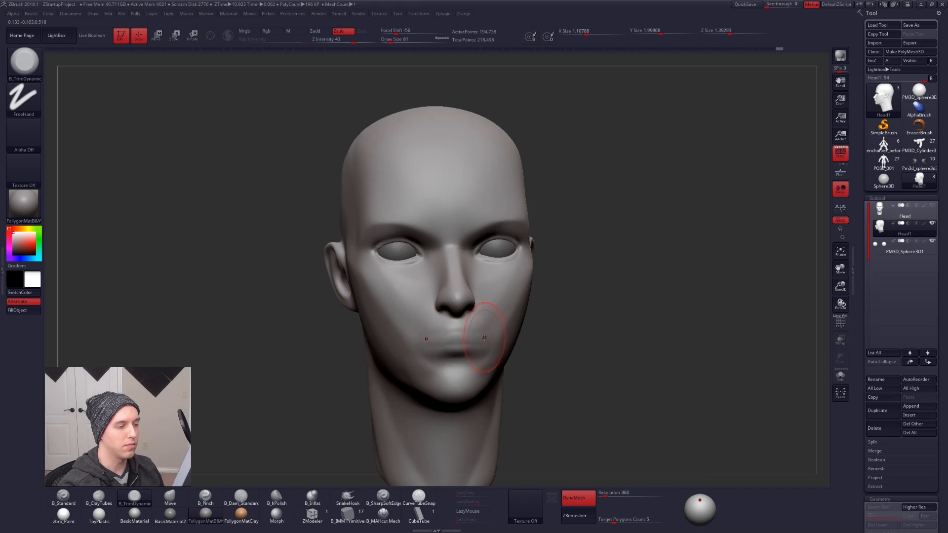
pyautogui.moveTo(453, 342); pyautogui.dragTo(460, 342)
pyautogui.moveTo(469, 344); pyautogui.dragTo(448, 344, button='right')
pyautogui.keyDown('shift'); pyautogui.moveTo(464, 346); pyautogui.dragTo(479, 349); pyautogui.keyUp('shift')
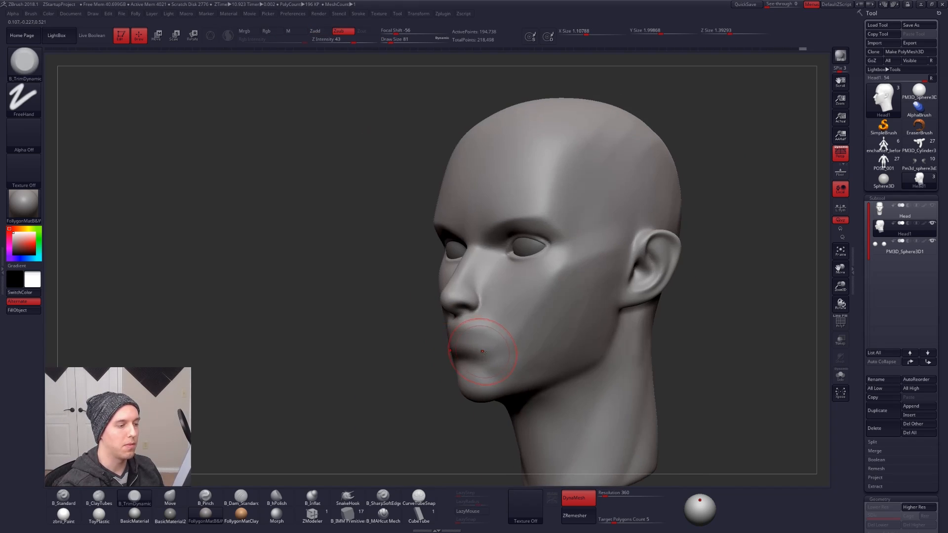
pyautogui.moveTo(475, 348)
pyautogui.mouseDown(button='right')
pyautogui.moveTo(486, 345)
pyautogui.moveTo(475, 348)
pyautogui.mouseUp(button='right')
pyautogui.press('space')
pyautogui.moveTo(465, 354); pyautogui.dragTo(471, 353)
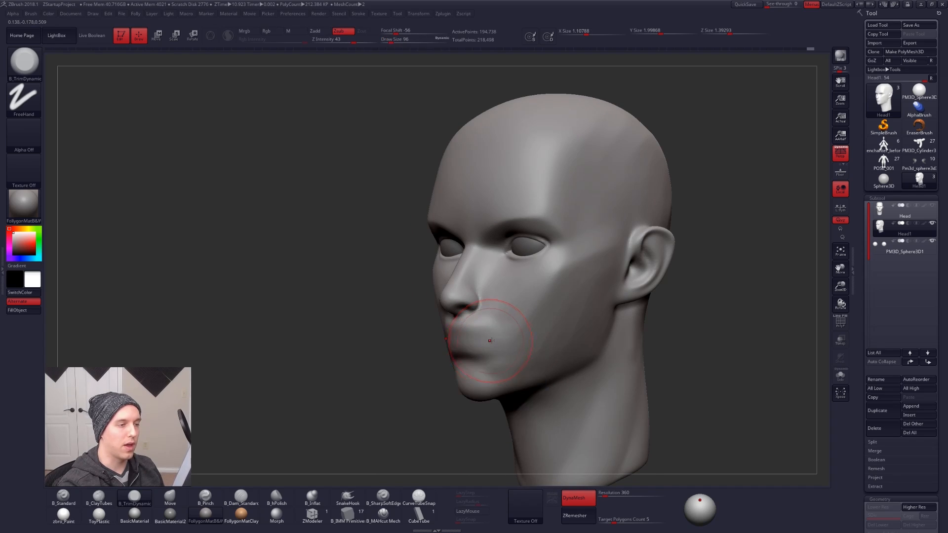
pyautogui.moveTo(503, 321); pyautogui.dragTo(482, 319, button='right')
# Sharpen the cheekbone plane edge with B_Pinch and check the whole head from the front.
pyautogui.press('5')
pyautogui.moveTo(543, 283); pyautogui.dragTo(613, 279, button='right')
pyautogui.moveTo(550, 269); pyautogui.dragTo(538, 285)
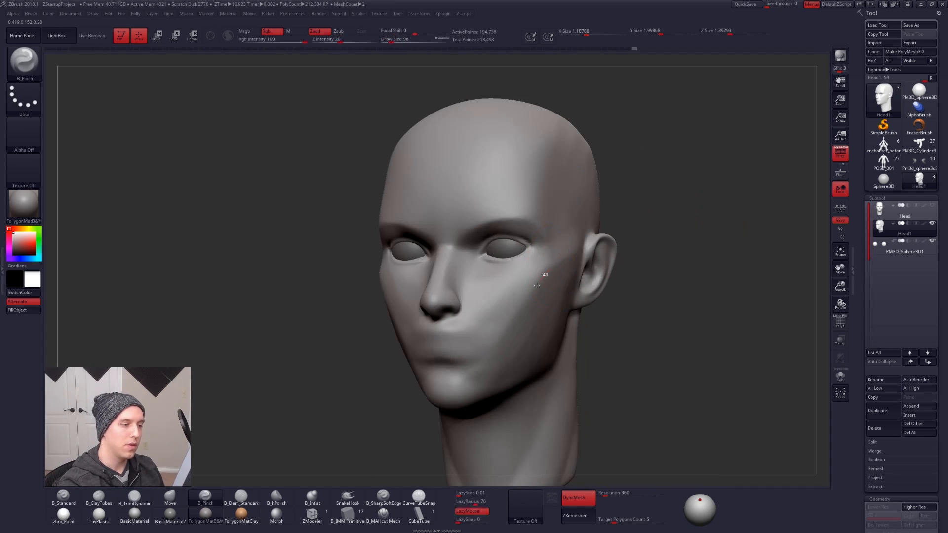
pyautogui.keyDown('shift'); pyautogui.moveTo(483, 360); pyautogui.dragTo(528, 344, button='right'); pyautogui.keyUp('shift')
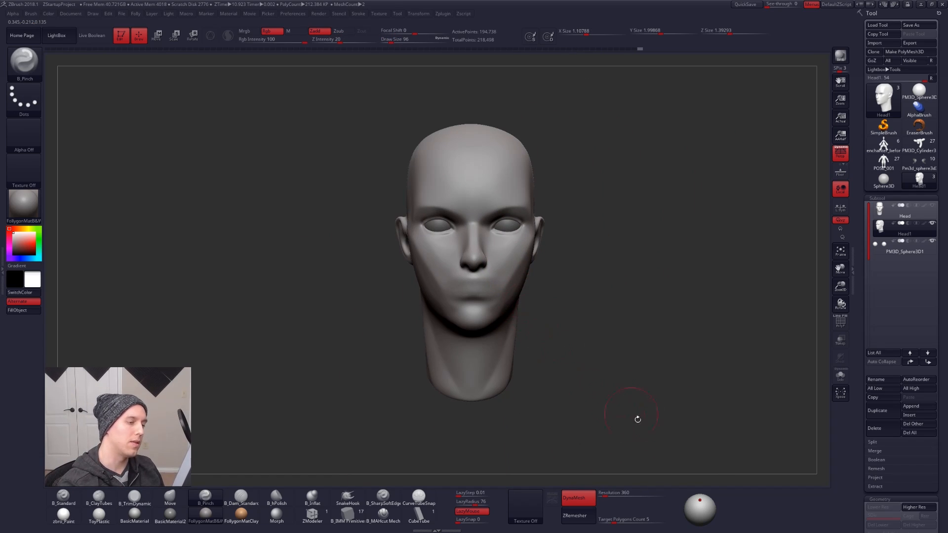
pyautogui.moveTo(637, 419); pyautogui.dragTo(533, 420, button='right')
# Adjust the outer eye area in profile with the Move brush at draw size 68.
pyautogui.keyDown('alt'); pyautogui.moveTo(732, 448); pyautogui.dragTo(598, 461, button='right'); pyautogui.keyUp('alt')
pyautogui.press('space')
pyautogui.moveTo(418, 253); pyautogui.dragTo(422, 253)
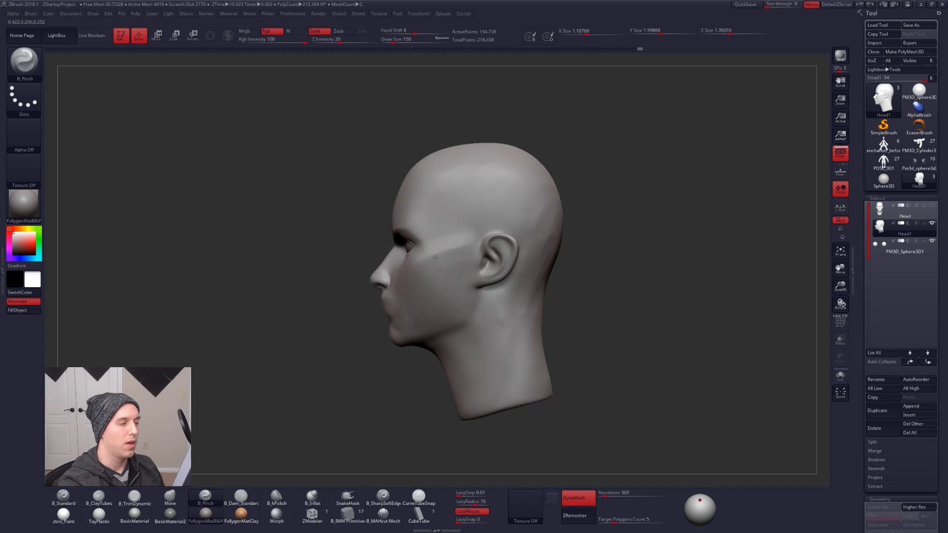
pyautogui.keyDown('alt'); pyautogui.moveTo(418, 237); pyautogui.dragTo(487, 282, button='right'); pyautogui.keyUp('alt')
pyautogui.press('b')
pyautogui.press('m')
pyautogui.press('v')
pyautogui.press('space')
pyautogui.moveTo(487, 279); pyautogui.dragTo(484, 277)
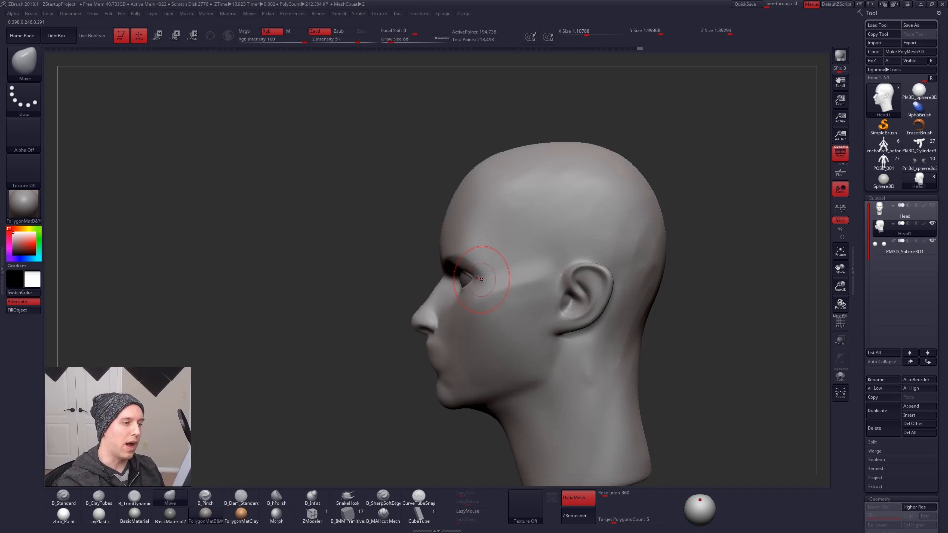
pyautogui.moveTo(487, 271)
pyautogui.mouseDown(button='right')
pyautogui.moveTo(476, 287)
pyautogui.moveTo(509, 295)
pyautogui.mouseUp(button='right')
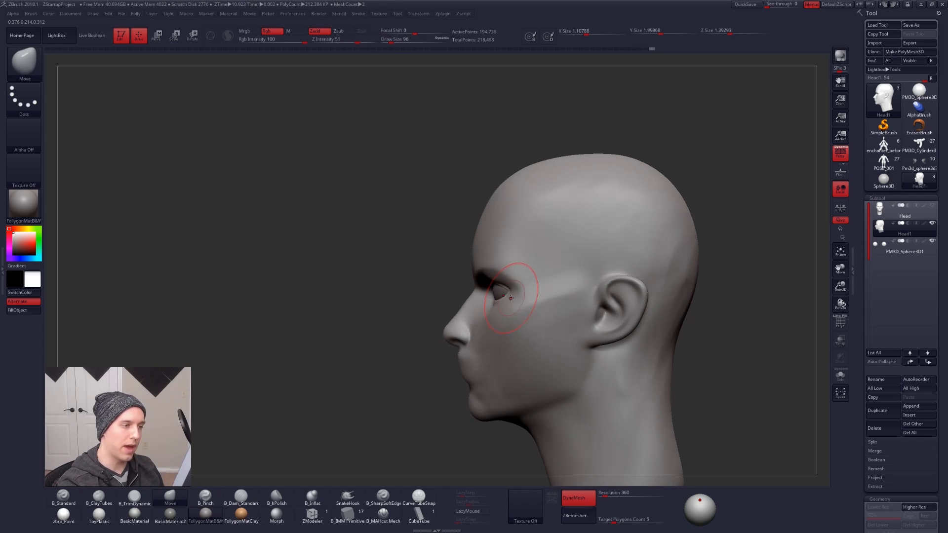
# Reshape the eyelids and outer eye corners from several angles with the Move brush, varying its draw size.
pyautogui.press('space')
pyautogui.moveTo(509, 295); pyautogui.dragTo(513, 294)
pyautogui.moveTo(516, 296)
pyautogui.mouseDown(button='right')
pyautogui.moveTo(543, 298)
pyautogui.moveTo(558, 336)
pyautogui.mouseUp(button='right')
pyautogui.hotkey('alt', 's')
pyautogui.press('space')
pyautogui.moveTo(477, 306); pyautogui.dragTo(468, 306)
pyautogui.keyDown('ctrl'); pyautogui.moveTo(468, 305); pyautogui.dragTo(472, 280, button='right'); pyautogui.keyUp('ctrl')
pyautogui.press('space')
pyautogui.moveTo(476, 286); pyautogui.dragTo(486, 289)
pyautogui.moveTo(486, 291)
pyautogui.mouseDown(button='right')
pyautogui.moveTo(486, 356)
pyautogui.moveTo(465, 313)
pyautogui.moveTo(455, 312)
pyautogui.moveTo(499, 341)
pyautogui.moveTo(523, 382)
pyautogui.moveTo(514, 355)
pyautogui.moveTo(442, 328)
pyautogui.moveTo(465, 300)
pyautogui.mouseUp(button='right')
# Refine the inner corners of the eyes with a small Move brush.
pyautogui.press('space')
pyautogui.click(467, 324)
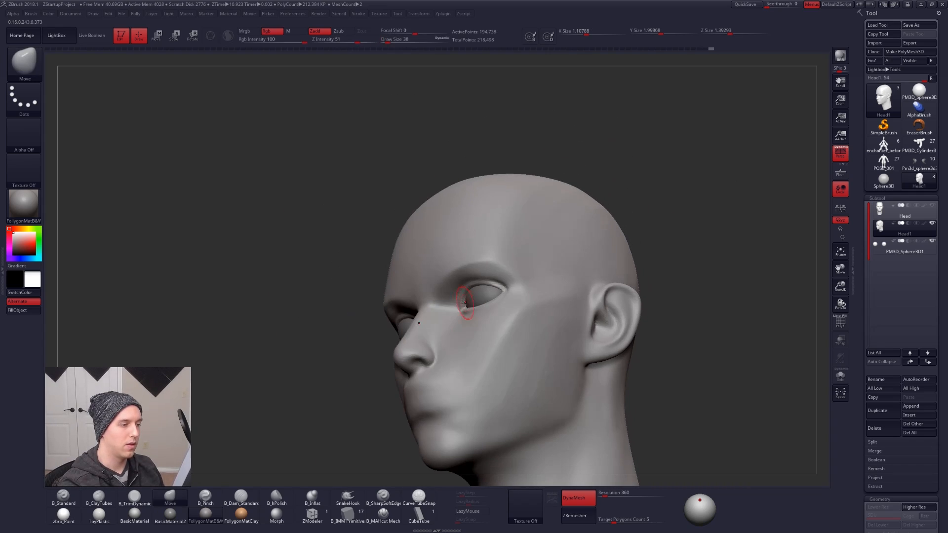
pyautogui.press('space')
pyautogui.click(468, 314)
pyautogui.moveTo(468, 314); pyautogui.dragTo(470, 311)
pyautogui.moveTo(471, 311)
pyautogui.mouseDown(button='right')
pyautogui.moveTo(472, 302)
pyautogui.moveTo(493, 339)
pyautogui.moveTo(497, 296)
pyautogui.moveTo(493, 318)
pyautogui.mouseUp(button='right')
# Isolate the Head1 subtool in Solo mode to expose the inside of the eye sockets.
pyautogui.keyDown('alt'); pyautogui.click(497, 291); pyautogui.keyUp('alt')
pyautogui.keyDown('alt'); pyautogui.click(483, 307); pyautogui.keyUp('alt')
pyautogui.hotkey('ctrl', 'shift', 's')
pyautogui.rightClick(492, 314)
pyautogui.moveTo(494, 314); pyautogui.dragTo(492, 310)
pyautogui.moveTo(448, 308)
pyautogui.keyDown('alt'); pyautogui.mouseDown(button='right')
pyautogui.moveTo(489, 333)
pyautogui.moveTo(481, 332)
pyautogui.moveTo(514, 321)
pyautogui.moveTo(470, 302)
pyautogui.mouseUp(button='right'); pyautogui.keyUp('alt')
# Clean up the uneven surface inside the eye sockets with B_Standard and smooth it.
pyautogui.press('1')
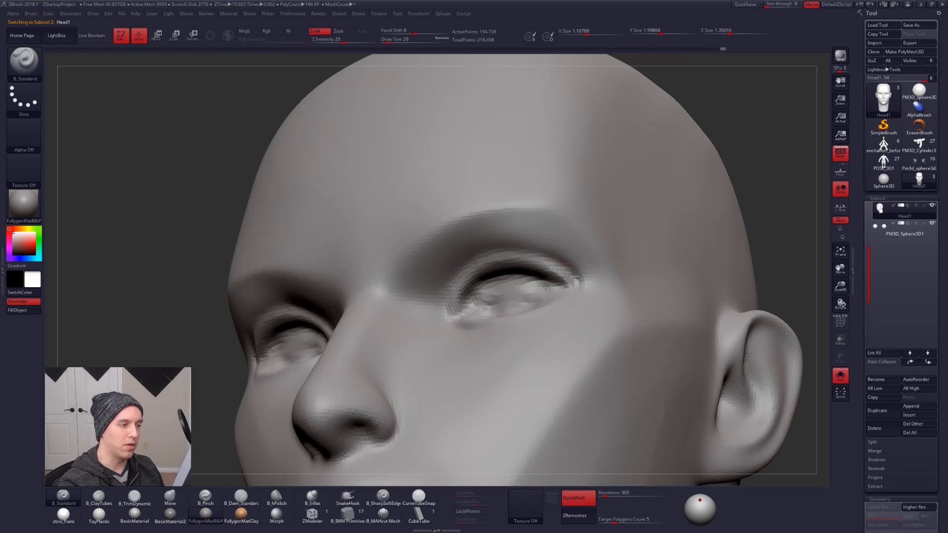
pyautogui.moveTo(546, 288); pyautogui.dragTo(503, 314, button='right')
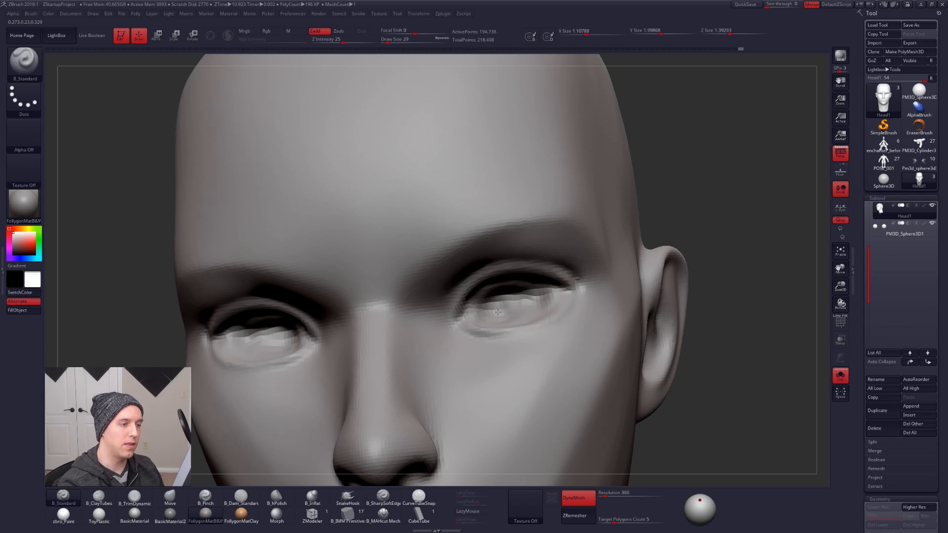
pyautogui.press('shift')
pyautogui.keyDown('shift'); pyautogui.moveTo(487, 311); pyautogui.dragTo(591, 391, button='right'); pyautogui.keyUp('shift')
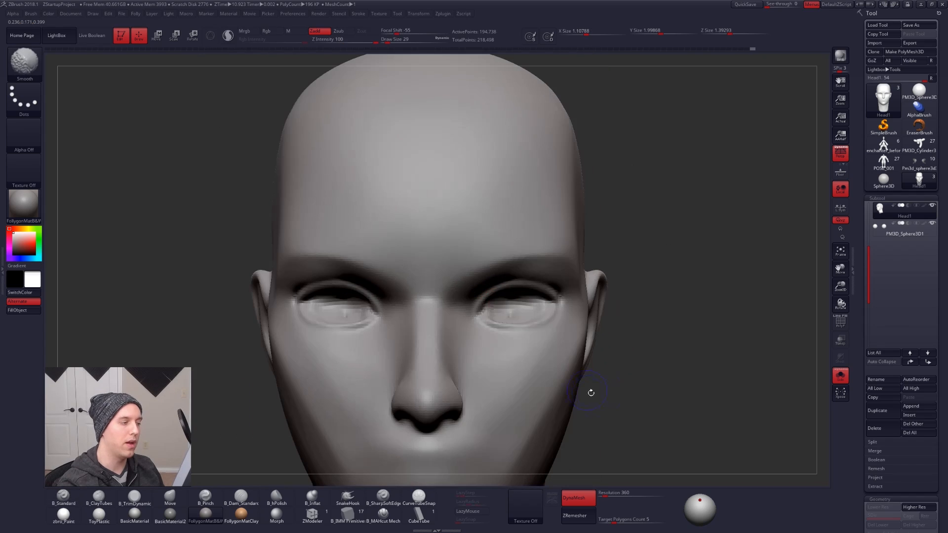
# Bring the eyeballs back into view and refit the eyelids around them with the Move brush from below, above and front.
pyautogui.hotkey('ctrl', 'shift', 's')
pyautogui.press('b')
pyautogui.press('m')
pyautogui.press('v')
pyautogui.press('space')
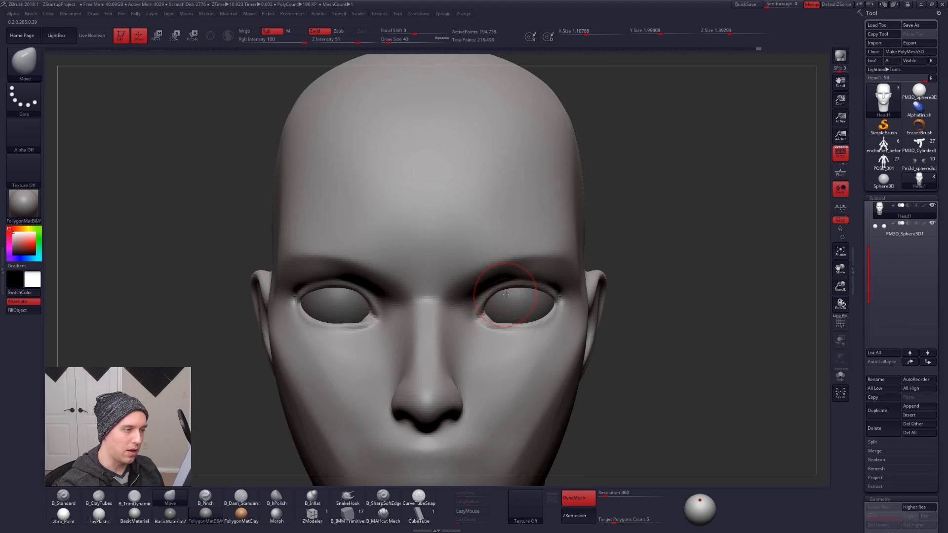
pyautogui.moveTo(499, 289); pyautogui.dragTo(507, 287, button='right')
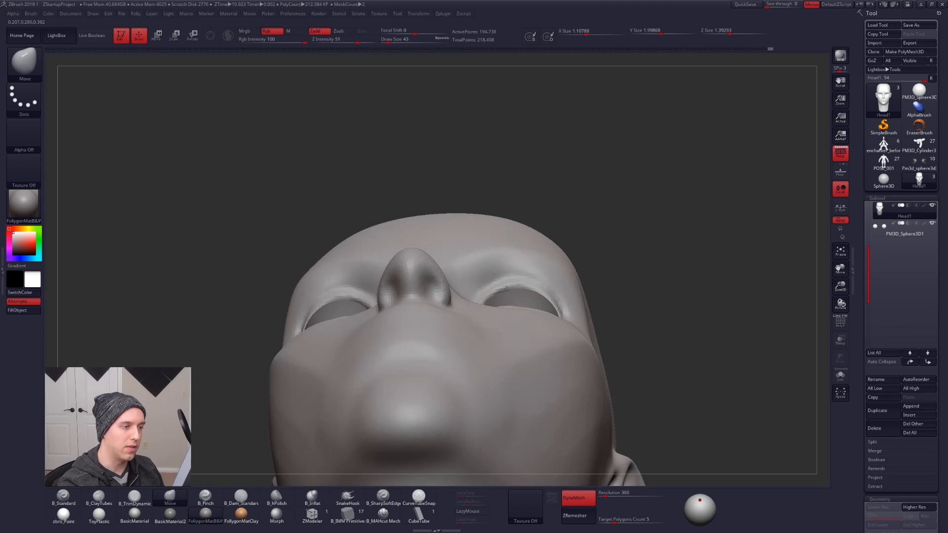
pyautogui.moveTo(517, 330)
pyautogui.keyDown('shift'); pyautogui.mouseDown(button='right')
pyautogui.moveTo(511, 292)
pyautogui.moveTo(484, 318)
pyautogui.moveTo(504, 302)
pyautogui.moveTo(491, 331)
pyautogui.mouseUp(button='right'); pyautogui.keyUp('shift')
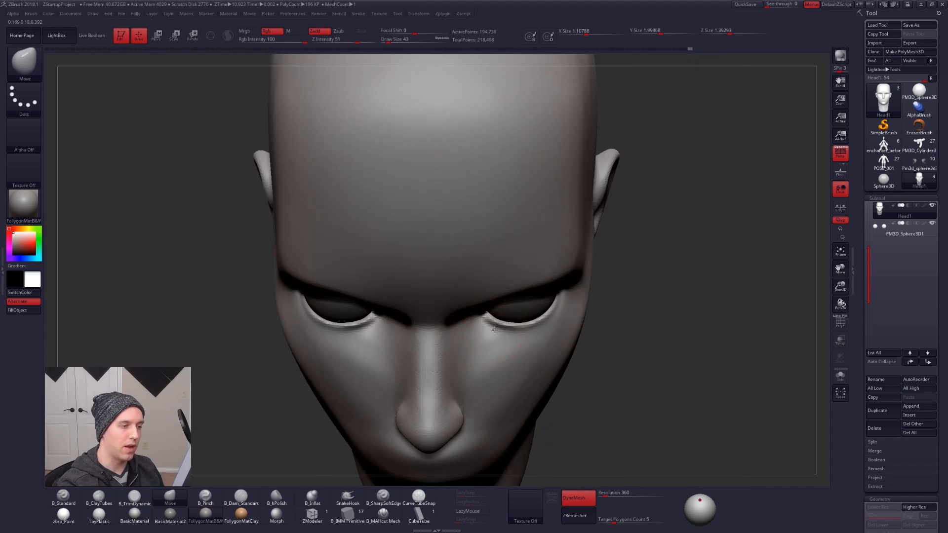
pyautogui.moveTo(523, 329); pyautogui.dragTo(524, 327)
pyautogui.keyDown('shift'); pyautogui.moveTo(659, 462); pyautogui.dragTo(661, 426, button='right'); pyautogui.keyUp('shift')
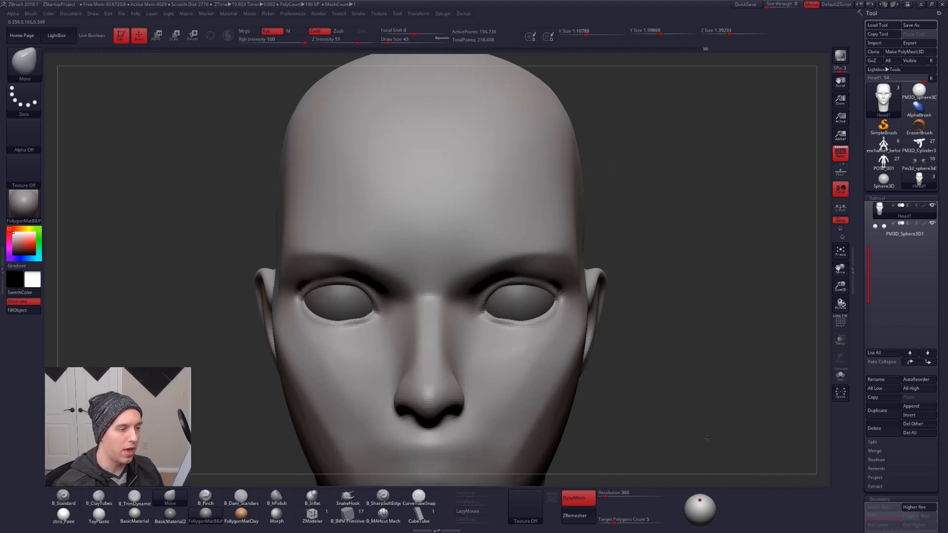
# Adjust the lower eyelids, cheeks and brow area with the Move brush at draw sizes 81 and 54.
pyautogui.moveTo(697, 473)
pyautogui.keyDown('ctrl'); pyautogui.mouseDown(button='right')
pyautogui.moveTo(703, 447)
pyautogui.moveTo(590, 355)
pyautogui.mouseUp(button='right'); pyautogui.keyUp('ctrl')
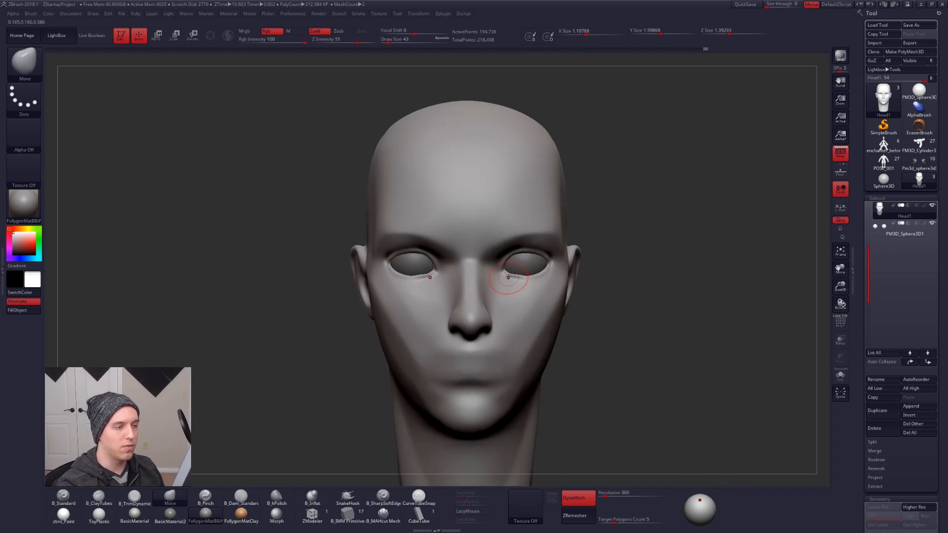
pyautogui.moveTo(536, 287)
pyautogui.mouseDown(button='right')
pyautogui.moveTo(512, 277)
pyautogui.moveTo(538, 277)
pyautogui.moveTo(534, 295)
pyautogui.mouseUp(button='right')
pyautogui.press('s')
pyautogui.moveTo(529, 296); pyautogui.dragTo(538, 298)
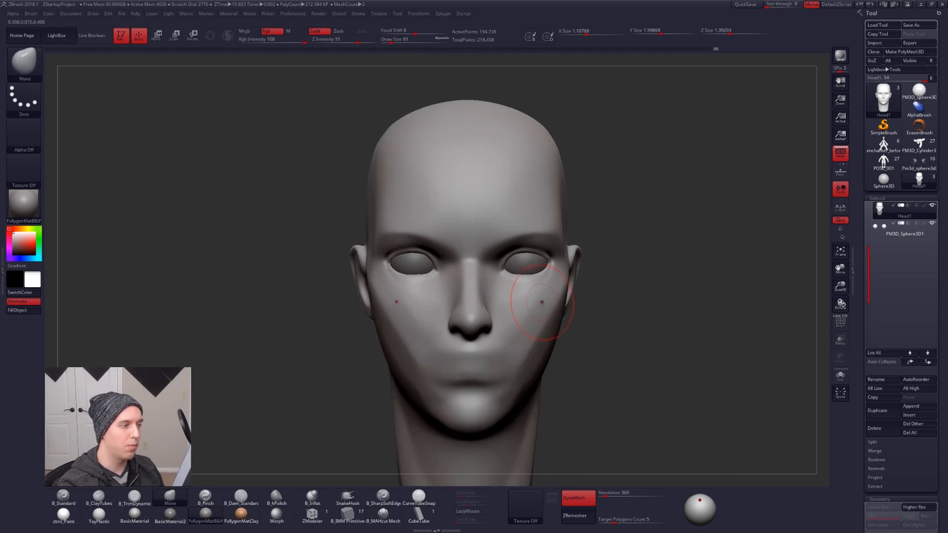
pyautogui.moveTo(542, 301)
pyautogui.mouseDown(button='right')
pyautogui.moveTo(497, 317)
pyautogui.moveTo(523, 301)
pyautogui.mouseUp(button='right')
pyautogui.press('space')
pyautogui.moveTo(510, 273); pyautogui.dragTo(504, 271)
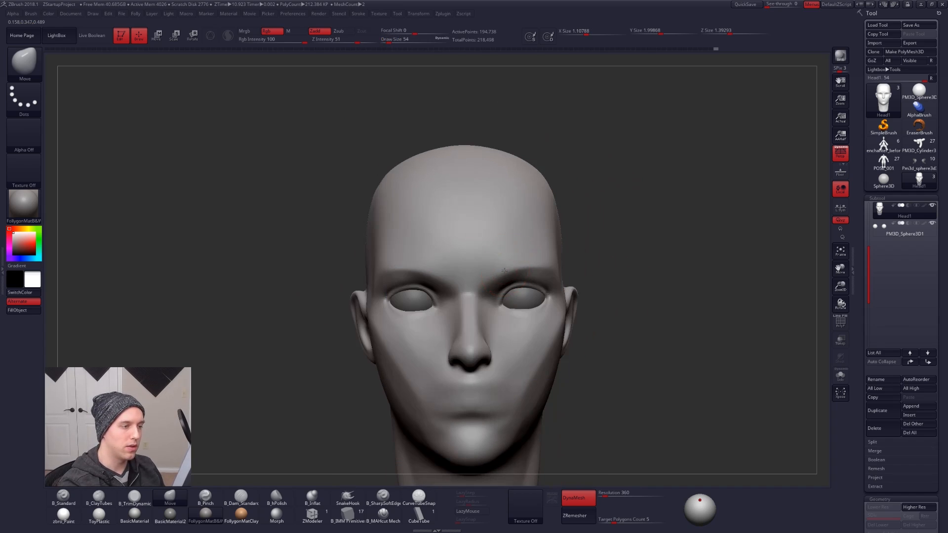
pyautogui.moveTo(503, 277)
pyautogui.mouseDown(button='right')
pyautogui.moveTo(528, 266)
pyautogui.moveTo(529, 248)
pyautogui.mouseUp(button='right')
pyautogui.press('shift')
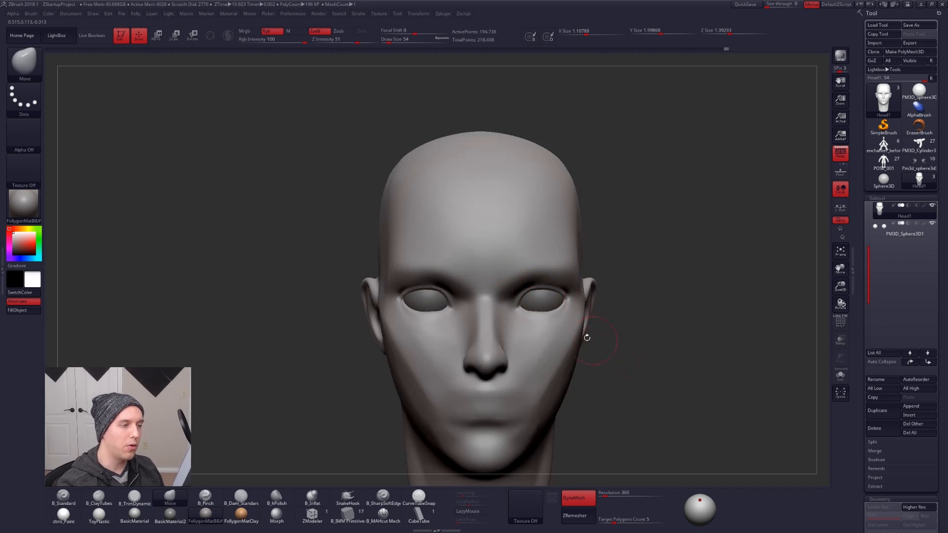
# Try to build up the inner brows with B_ClayTubes.
pyautogui.moveTo(587, 338)
pyautogui.mouseDown(button='right')
pyautogui.moveTo(558, 269)
pyautogui.moveTo(515, 302)
pyautogui.mouseUp(button='right')
pyautogui.press('2')
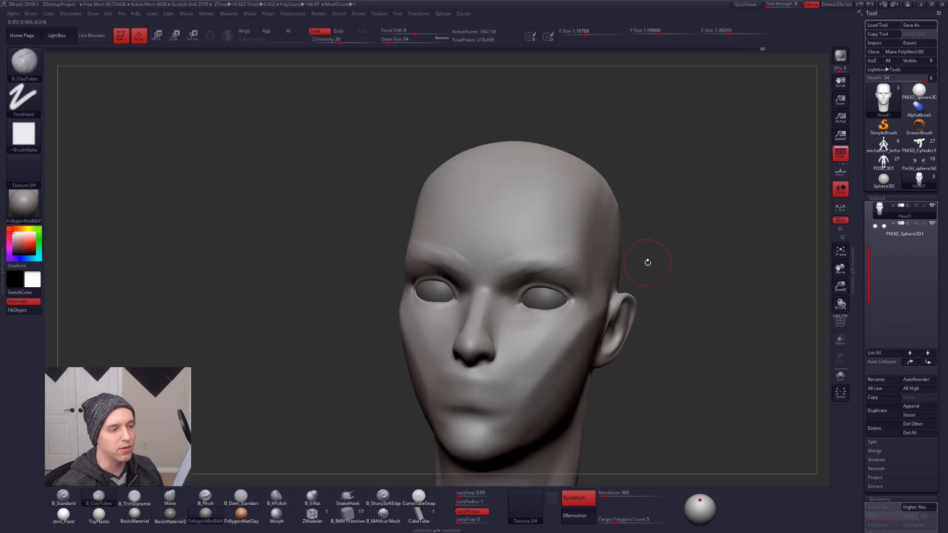
pyautogui.moveTo(648, 263); pyautogui.dragTo(592, 380, button='right')
pyautogui.hotkey('ctrl', 'shift')
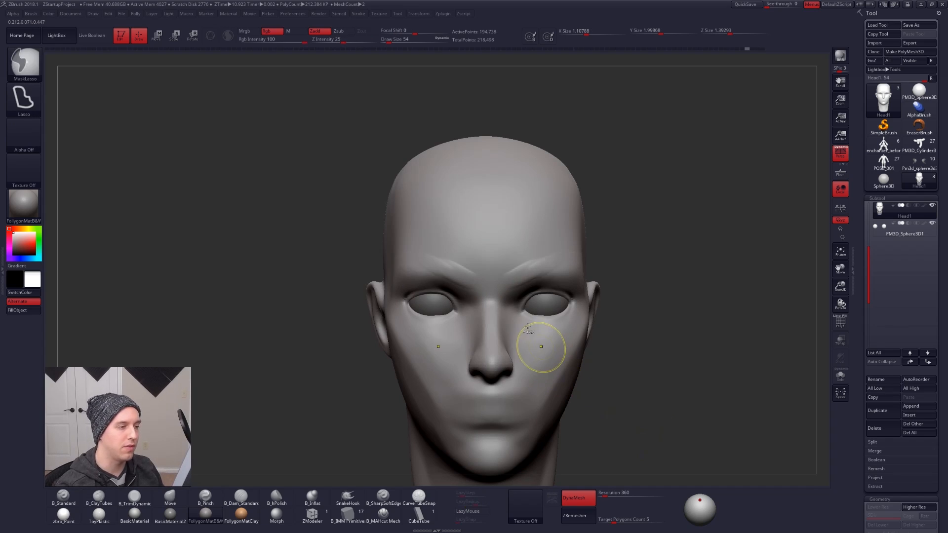
pyautogui.moveTo(511, 289)
pyautogui.mouseDown(button='right')
pyautogui.moveTo(484, 296)
pyautogui.moveTo(508, 287)
pyautogui.mouseUp(button='right')
# Refine the brow ridge above the eyes with the Move and B_Pinch brushes.
pyautogui.press('b')
pyautogui.press('m')
pyautogui.press('v')
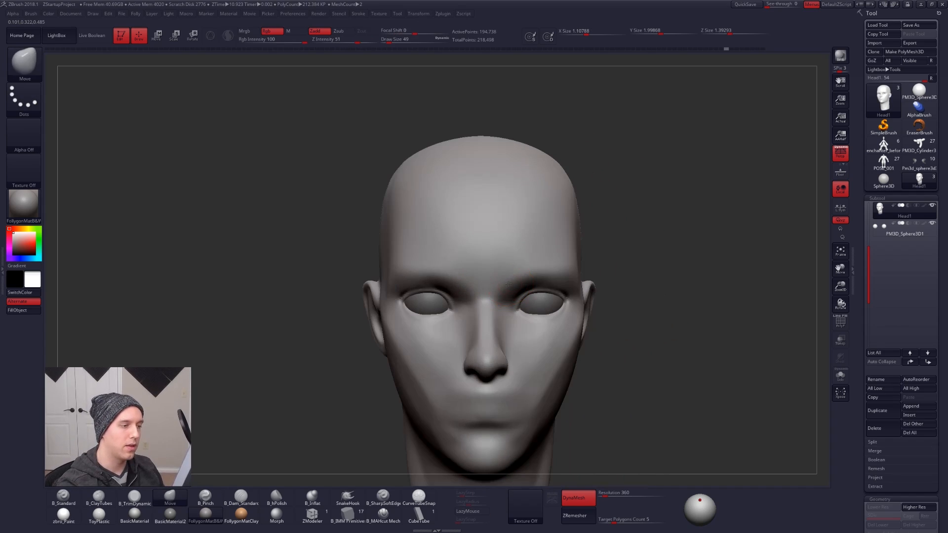
pyautogui.press('b')
pyautogui.press('p')
pyautogui.press('i')
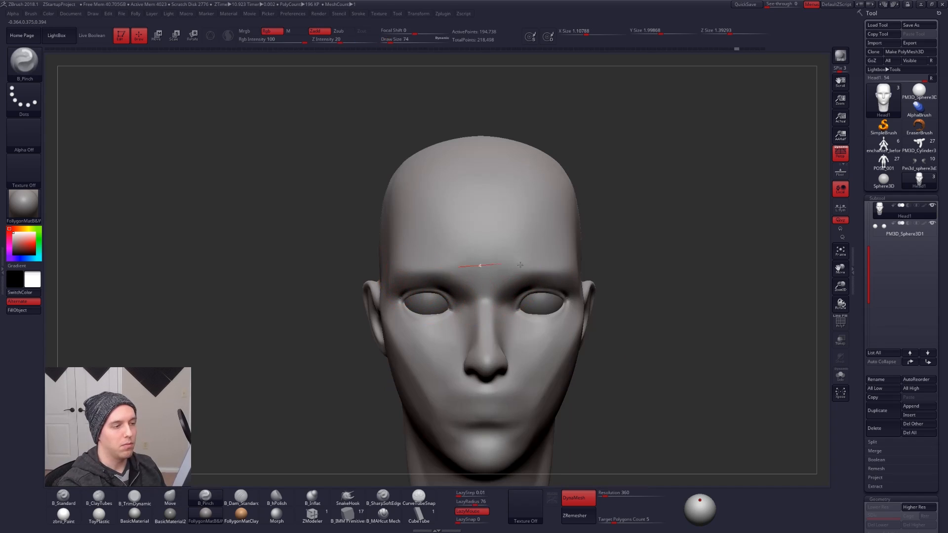
pyautogui.moveTo(439, 316); pyautogui.dragTo(482, 303, button='right')
pyautogui.press('b')
pyautogui.press('m')
pyautogui.press('v')
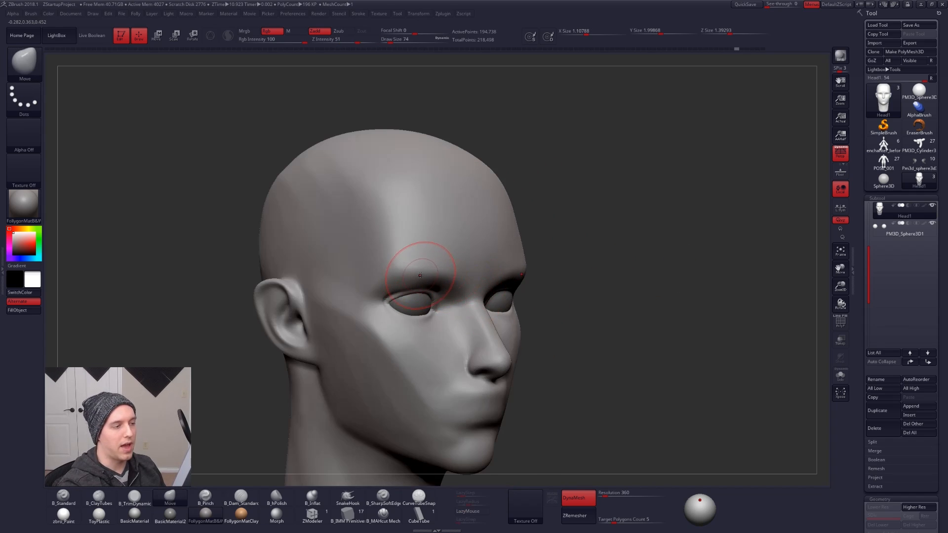
# Sharpen the upper eyelid edge with B_Pinch, build up the outer eye corner with B_ClayTubes at draw size 40, and smooth it.
pyautogui.moveTo(420, 264)
pyautogui.mouseDown(button='right')
pyautogui.moveTo(449, 282)
pyautogui.moveTo(587, 305)
pyautogui.moveTo(486, 314)
pyautogui.moveTo(491, 307)
pyautogui.moveTo(495, 346)
pyautogui.mouseUp(button='right')
pyautogui.press('b')
pyautogui.press('p')
pyautogui.press('i')
pyautogui.press('space')
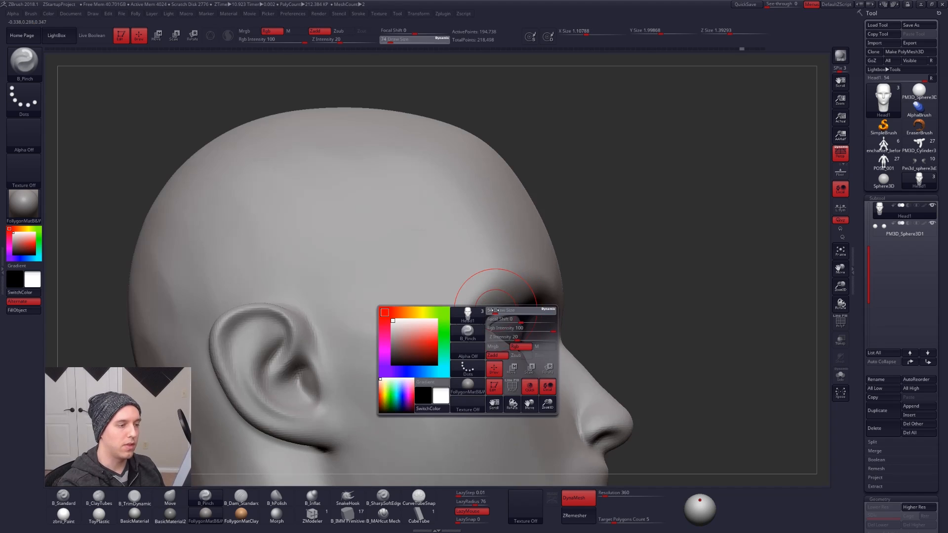
pyautogui.moveTo(504, 332); pyautogui.dragTo(497, 332)
pyautogui.press('b')
pyautogui.press('c')
pyautogui.press('t')
pyautogui.moveTo(481, 325); pyautogui.dragTo(509, 283, button='right')
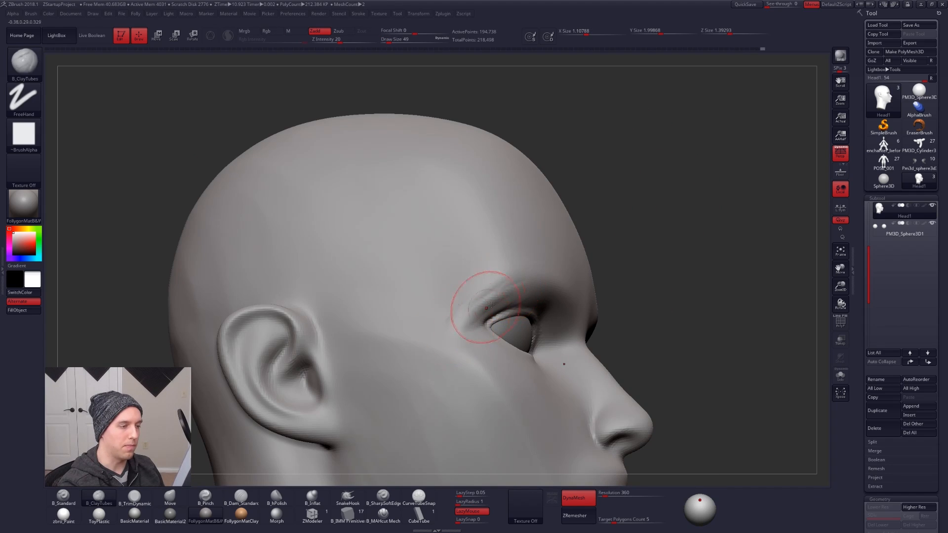
pyautogui.moveTo(451, 339)
pyautogui.mouseDown(button='right')
pyautogui.moveTo(470, 317)
pyautogui.moveTo(500, 308)
pyautogui.mouseUp(button='right')
pyautogui.press('shift')
pyautogui.moveTo(532, 340); pyautogui.dragTo(457, 336, button='right')
pyautogui.moveTo(614, 349); pyautogui.dragTo(539, 332, button='right')
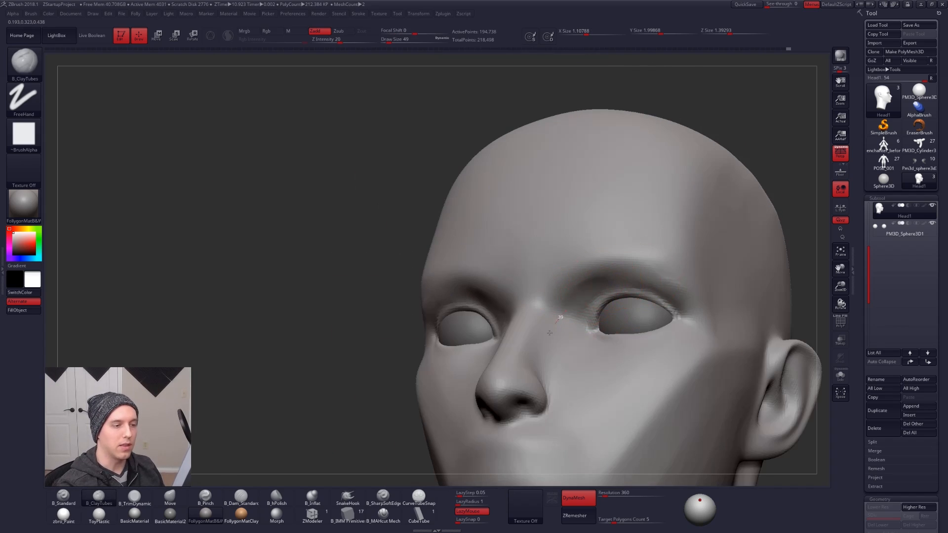
pyautogui.press('shift')
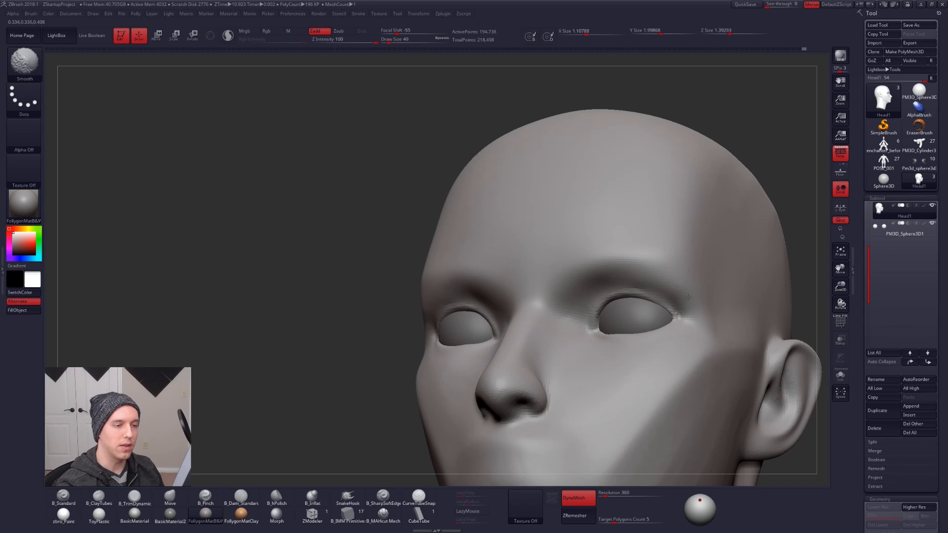
pyautogui.keyDown('shift'); pyautogui.moveTo(688, 297); pyautogui.dragTo(691, 334, button='right'); pyautogui.keyUp('shift')
# Flatten the side of the forehead and the temple with B_TrimDynamic at draw size 130.
pyautogui.keyDown('ctrl'); pyautogui.moveTo(692, 398); pyautogui.dragTo(583, 375, button='right'); pyautogui.keyUp('ctrl')
pyautogui.keyDown('alt'); pyautogui.moveTo(636, 348); pyautogui.dragTo(588, 319, button='right'); pyautogui.keyUp('alt')
pyautogui.press('space')
pyautogui.moveTo(566, 319); pyautogui.dragTo(565, 245)
pyautogui.press('3')
pyautogui.moveTo(691, 237); pyautogui.dragTo(711, 277, button='right')
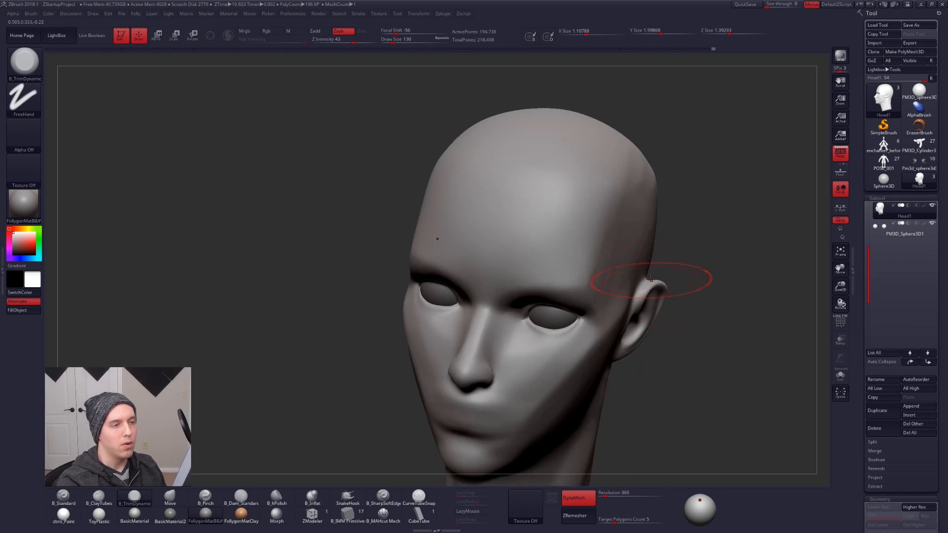
pyautogui.moveTo(642, 281)
pyautogui.mouseDown(button='right')
pyautogui.moveTo(588, 269)
pyautogui.moveTo(638, 253)
pyautogui.moveTo(531, 257)
pyautogui.moveTo(526, 279)
pyautogui.moveTo(505, 298)
pyautogui.moveTo(553, 298)
pyautogui.moveTo(542, 277)
pyautogui.mouseUp(button='right')
pyautogui.press('5')
pyautogui.press('3')
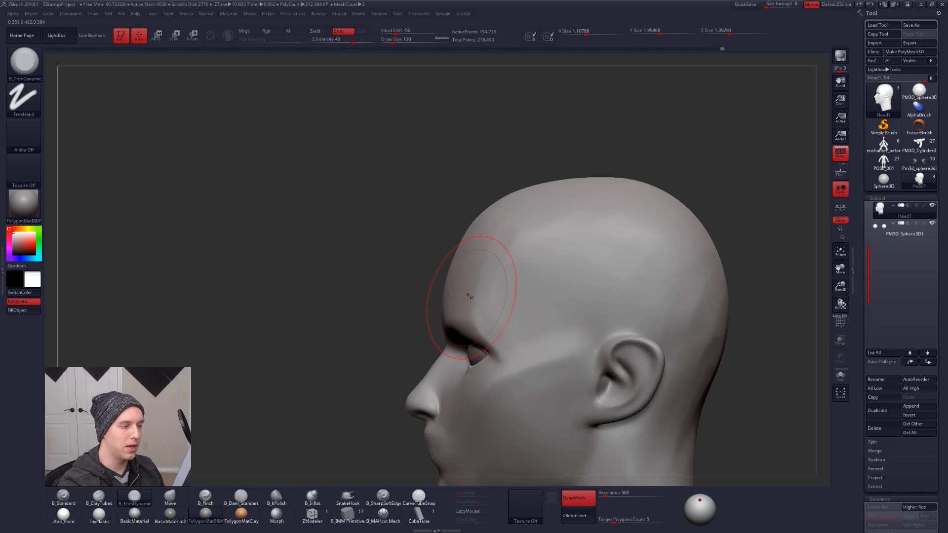
# Refine the forehead and skull profile from the side with the Move brush at draw sizes 227 and 252.
pyautogui.keyDown('ctrl'); pyautogui.moveTo(568, 360); pyautogui.dragTo(571, 324, button='right'); pyautogui.keyUp('ctrl')
pyautogui.keyDown('alt'); pyautogui.moveTo(668, 465); pyautogui.dragTo(628, 390, button='right'); pyautogui.keyUp('alt')
pyautogui.moveTo(519, 410); pyautogui.dragTo(609, 397, button='right')
pyautogui.keyDown('alt'); pyautogui.moveTo(606, 204); pyautogui.dragTo(494, 272, button='right'); pyautogui.keyUp('alt')
pyautogui.press('space')
pyautogui.moveTo(507, 253); pyautogui.dragTo(508, 261)
pyautogui.press('b')
pyautogui.press('m')
pyautogui.press('v')
pyautogui.press('space')
pyautogui.moveTo(530, 228); pyautogui.dragTo(533, 227)
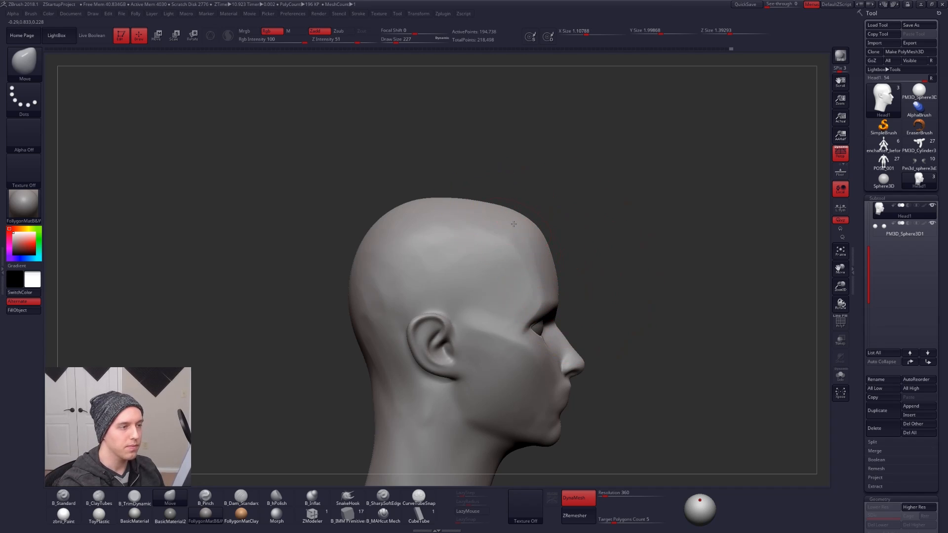
pyautogui.press('space')
pyautogui.moveTo(426, 223); pyautogui.dragTo(429, 223)
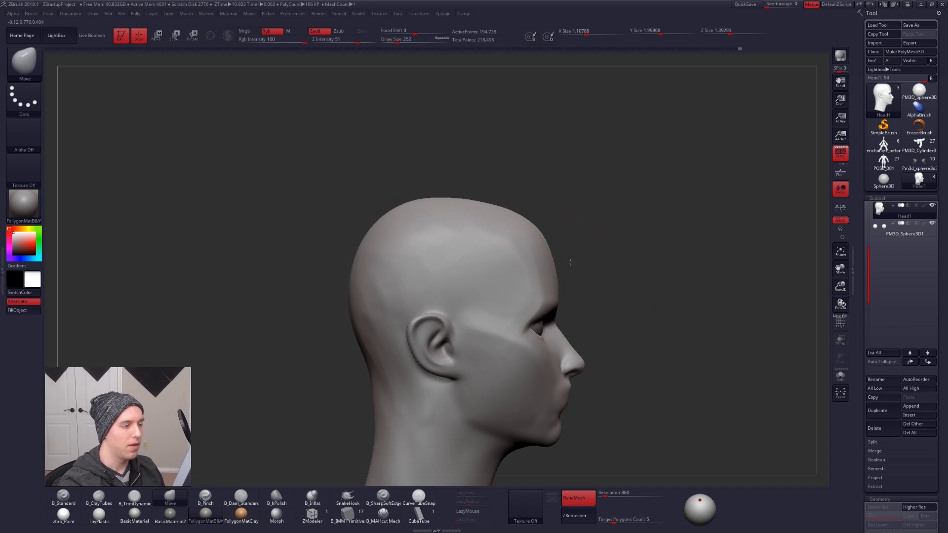
pyautogui.moveTo(570, 263)
pyautogui.mouseDown(button='right')
pyautogui.moveTo(546, 266)
pyautogui.moveTo(535, 256)
pyautogui.mouseUp(button='right')
pyautogui.press('space')
pyautogui.moveTo(589, 282); pyautogui.dragTo(576, 282)
# Adjust the jaw in three-quarter view with the Move brush at draw size 113.
pyautogui.moveTo(647, 368)
pyautogui.mouseDown(button='right')
pyautogui.moveTo(613, 378)
pyautogui.moveTo(675, 443)
pyautogui.mouseUp(button='right')
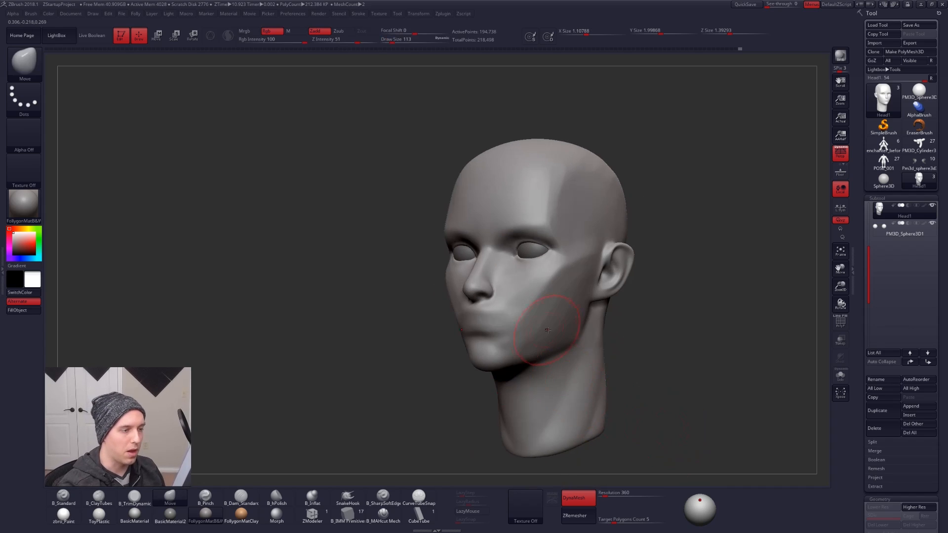
pyautogui.press('space')
pyautogui.moveTo(547, 330); pyautogui.dragTo(546, 330)
pyautogui.moveTo(642, 372)
pyautogui.mouseDown(button='right')
pyautogui.moveTo(589, 379)
pyautogui.moveTo(543, 420)
pyautogui.mouseUp(button='right')
# Define the crease between the jawline and the neck with B_MAHcut Mech at draw sizes 61 and 81.
pyautogui.click(384, 516)
pyautogui.press('space')
pyautogui.moveTo(624, 318); pyautogui.dragTo(617, 318)
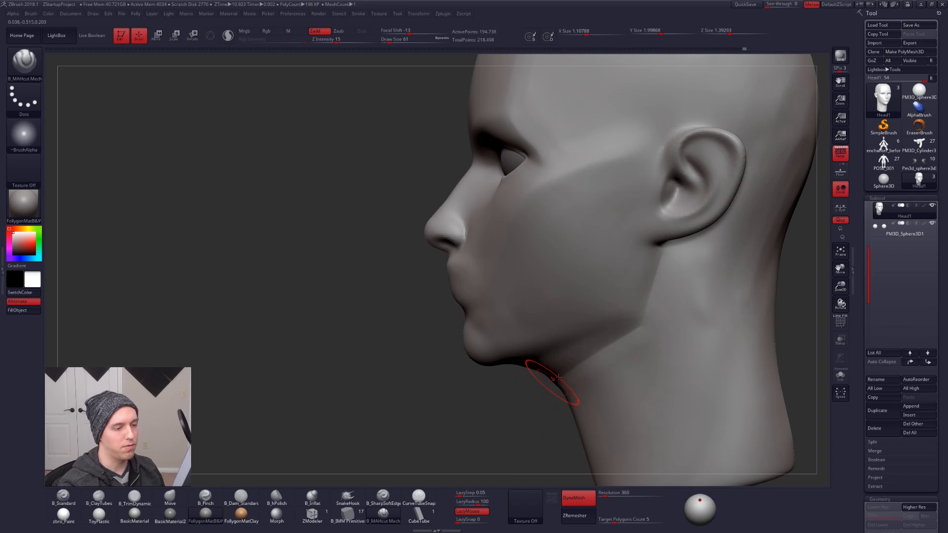
pyautogui.moveTo(552, 382); pyautogui.dragTo(610, 349, button='right')
pyautogui.moveTo(619, 341); pyautogui.dragTo(538, 378)
pyautogui.moveTo(525, 368); pyautogui.dragTo(558, 344, button='right')
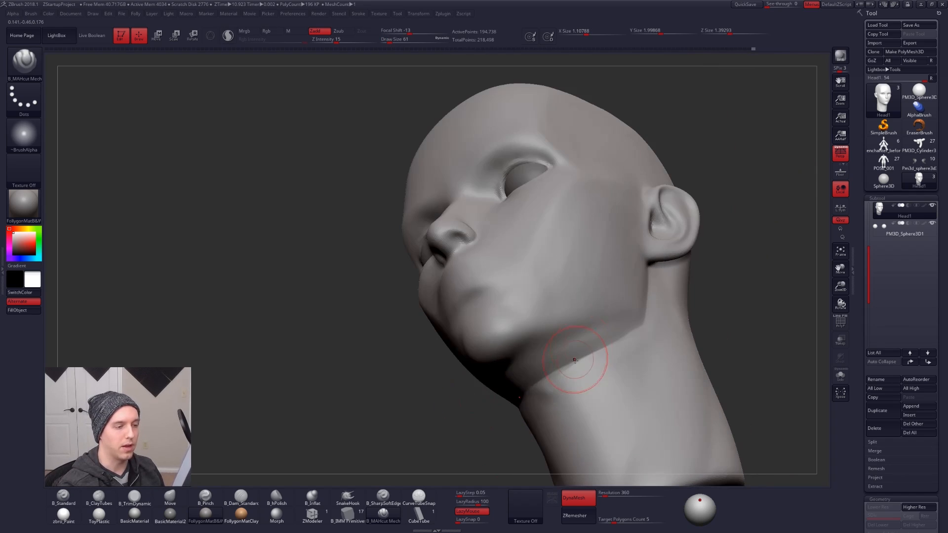
pyautogui.press('space')
pyautogui.keyDown('shift'); pyautogui.moveTo(612, 357); pyautogui.dragTo(561, 376); pyautogui.keyUp('shift')
pyautogui.press('space')
pyautogui.moveTo(561, 373); pyautogui.dragTo(568, 371)
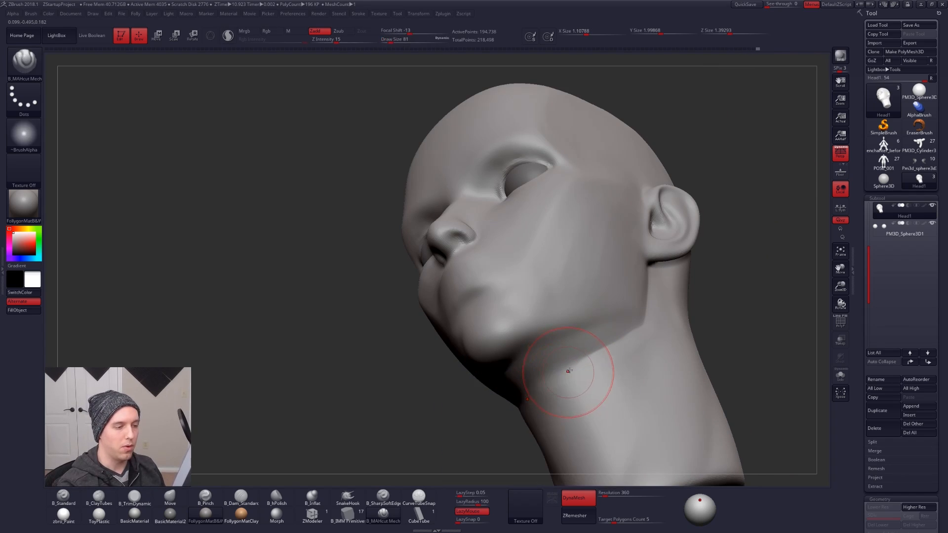
# Rework the underside of the chin with B_ClayTubes and smooth it.
pyautogui.moveTo(567, 370); pyautogui.dragTo(543, 321, button='right')
pyautogui.press('2')
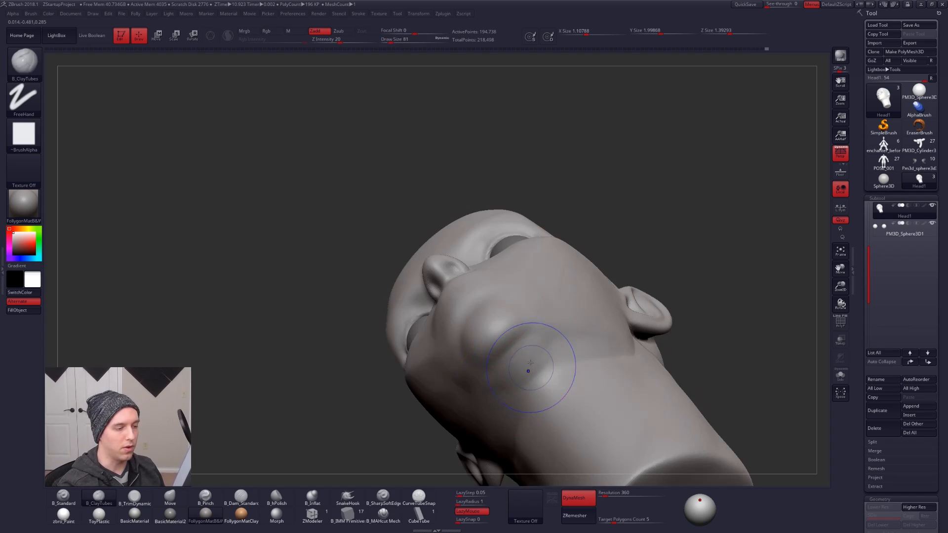
pyautogui.press('shift')
pyautogui.moveTo(563, 387)
pyautogui.keyDown('shift'); pyautogui.mouseDown(button='right')
pyautogui.moveTo(639, 383)
pyautogui.moveTo(537, 368)
pyautogui.moveTo(486, 345)
pyautogui.moveTo(453, 313)
pyautogui.mouseUp(button='right'); pyautogui.keyUp('shift')
# Remove the lip crease from the mouth mound with the Move and B_TrimDynamic brushes and smooth the area.
pyautogui.press('4')
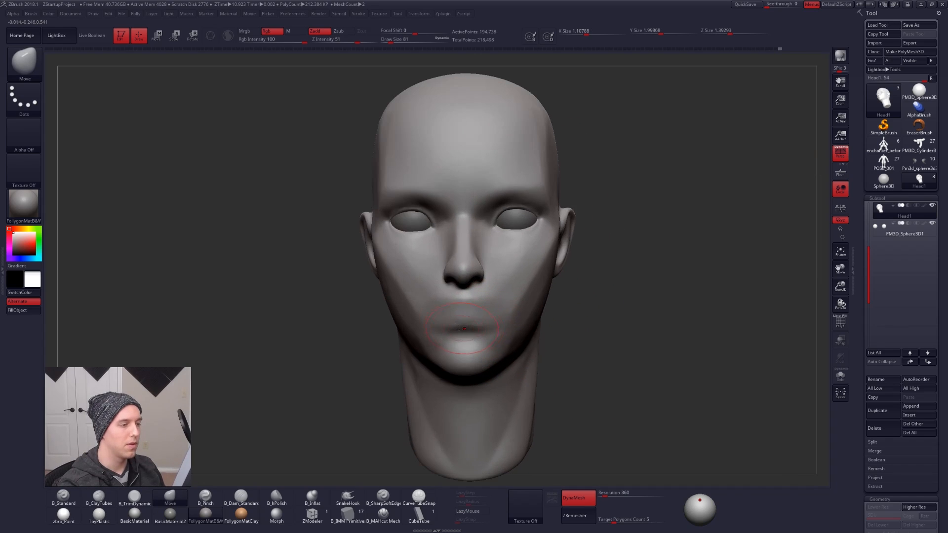
pyautogui.press('3')
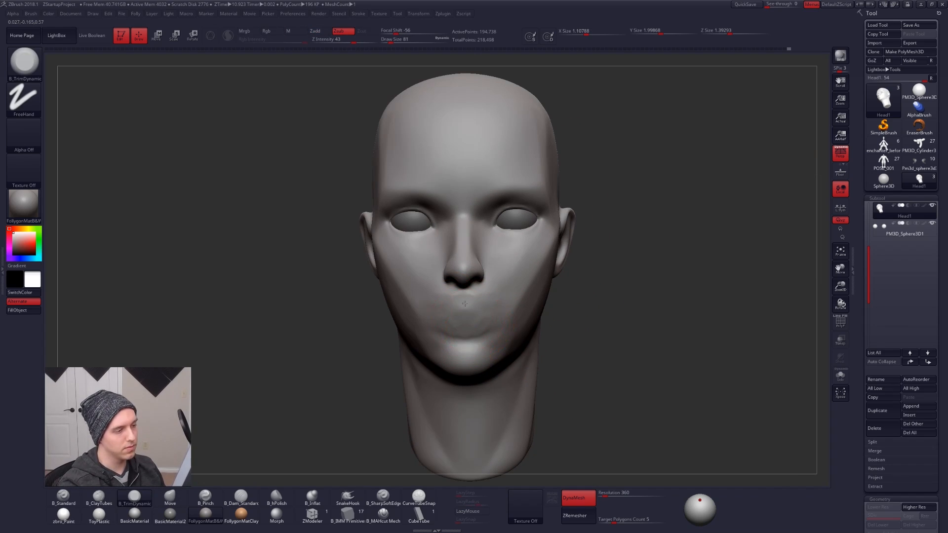
pyautogui.press('shift')
pyautogui.keyDown('shift'); pyautogui.moveTo(470, 318); pyautogui.dragTo(473, 321); pyautogui.keyUp('shift')
pyautogui.moveTo(576, 381); pyautogui.dragTo(679, 431, button='right')
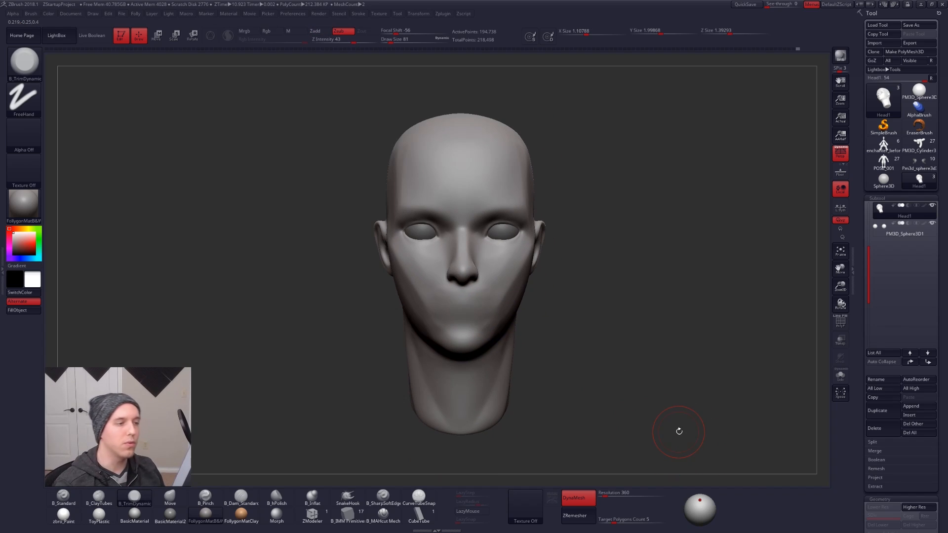
# Fill in the inner ear with B_ClayTubes and flatten it into a simple plane with B_TrimDynamic.
pyautogui.moveTo(526, 302); pyautogui.dragTo(538, 302, button='right')
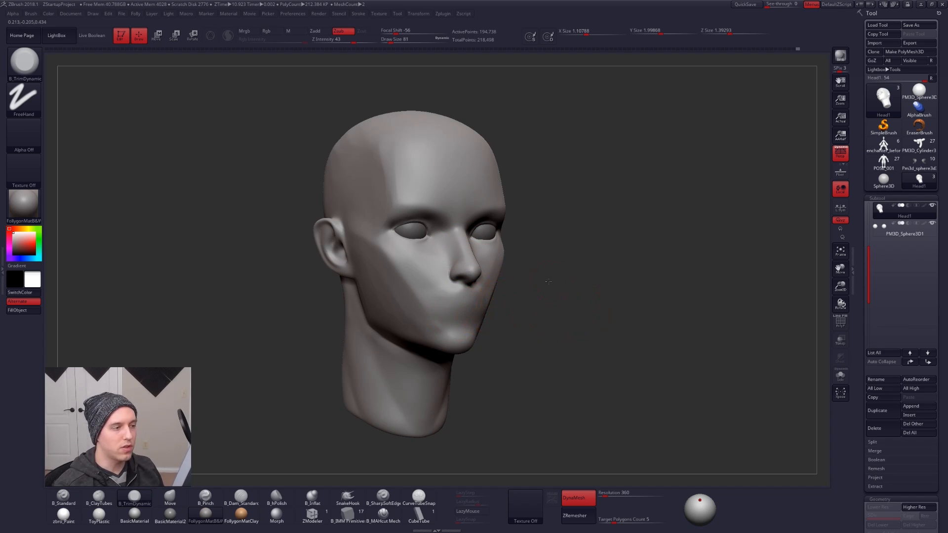
pyautogui.moveTo(548, 281)
pyautogui.mouseDown(button='right')
pyautogui.moveTo(503, 256)
pyautogui.moveTo(457, 280)
pyautogui.moveTo(426, 277)
pyautogui.moveTo(512, 241)
pyautogui.mouseUp(button='right')
pyautogui.press('2')
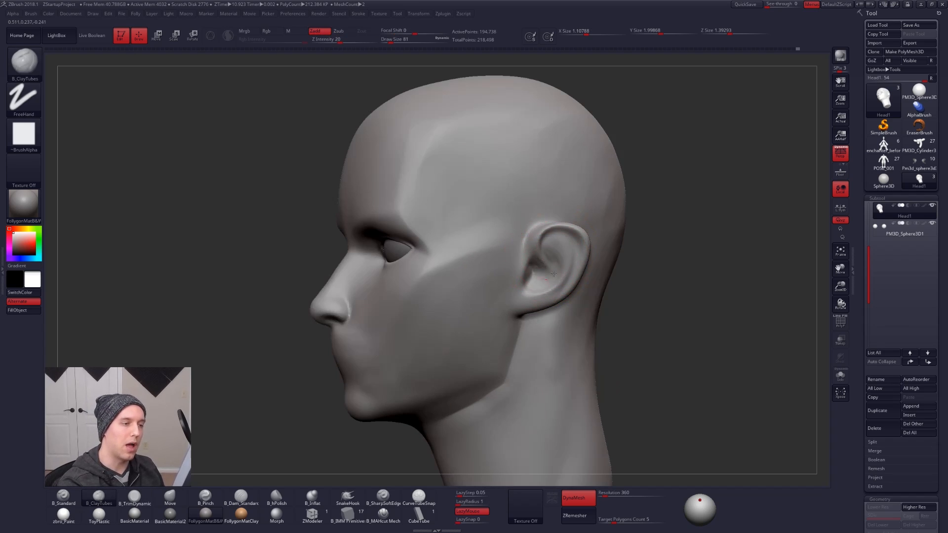
pyautogui.press('b')
pyautogui.press('t')
pyautogui.press('d')
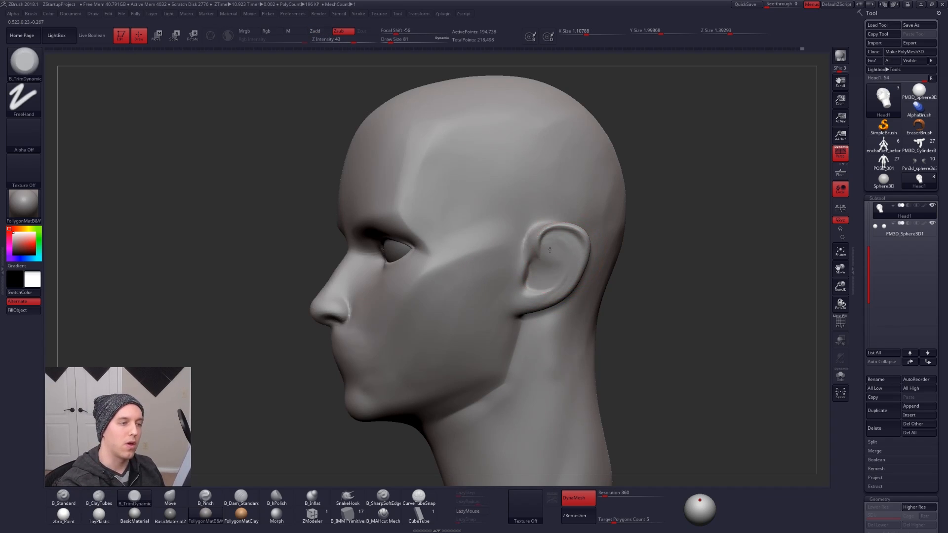
pyautogui.press('2')
pyautogui.moveTo(533, 254)
pyautogui.mouseDown()
pyautogui.moveTo(547, 286)
pyautogui.moveTo(547, 242)
pyautogui.mouseUp()
pyautogui.press('3')
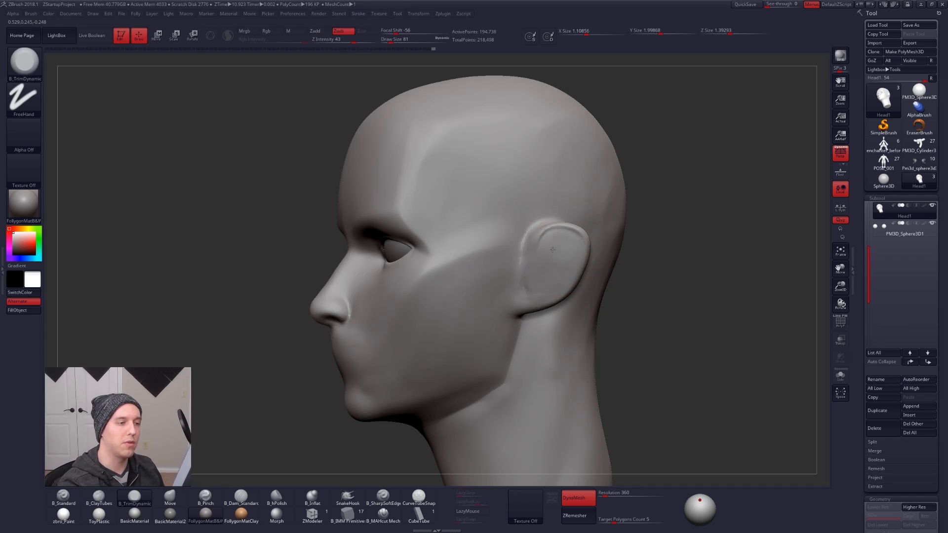
# Fill in the eye sockets over the eyeballs with B_ClayTubes at draw size 67.
pyautogui.moveTo(548, 279); pyautogui.dragTo(684, 282, button='right')
pyautogui.moveTo(425, 424); pyautogui.dragTo(406, 362, button='right')
pyautogui.press('space')
pyautogui.moveTo(441, 327); pyautogui.dragTo(438, 326)
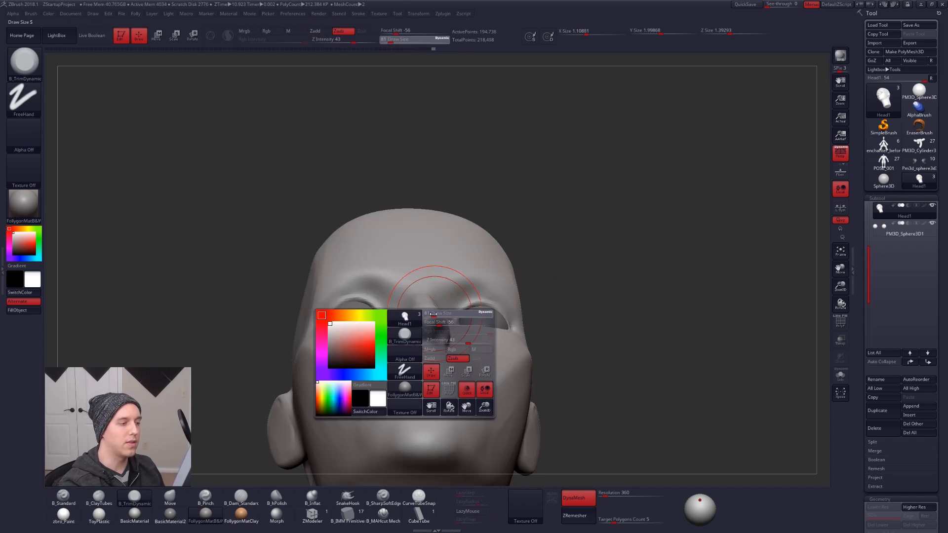
pyautogui.press('b')
pyautogui.press('c')
pyautogui.press('t')
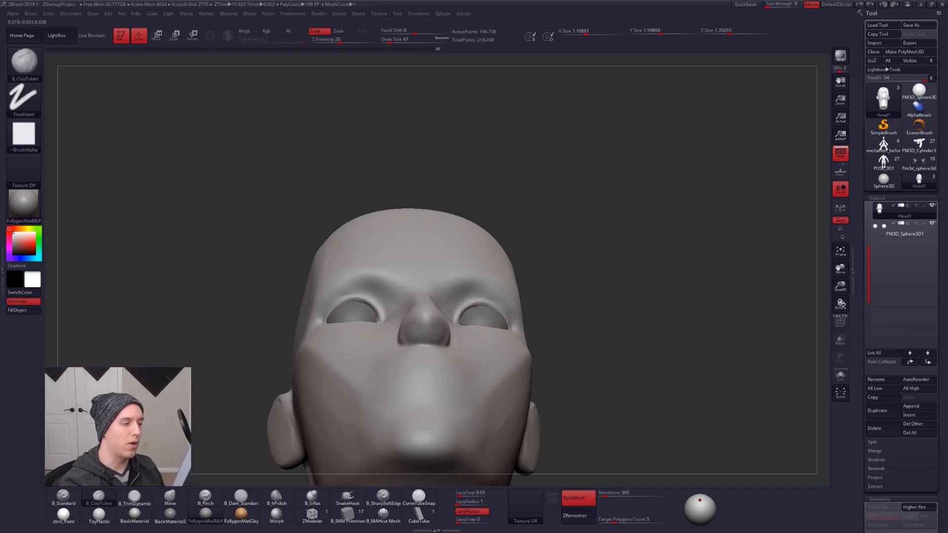
pyautogui.moveTo(439, 360); pyautogui.dragTo(449, 395, button='right')
pyautogui.hotkey('shift', 's')
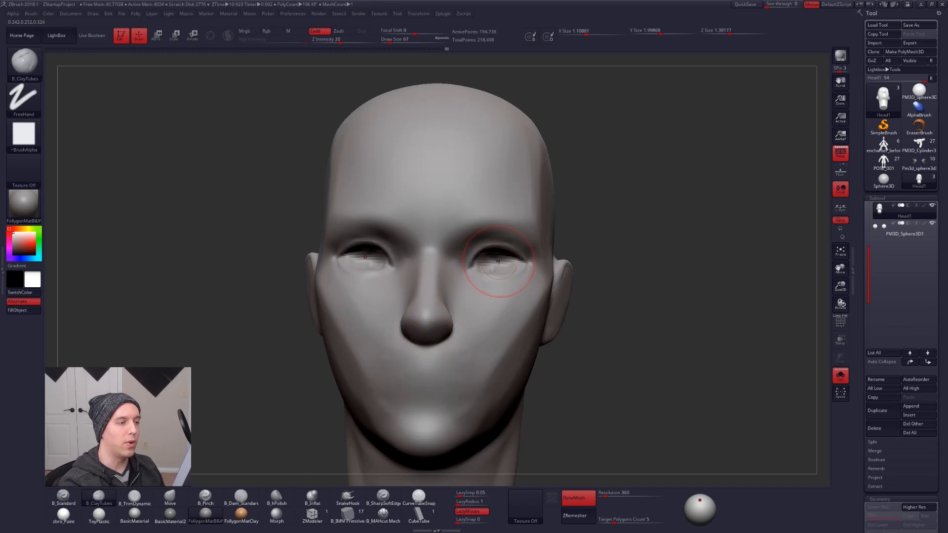
# Flatten the filled eye areas and the surrounding face planes with B_TrimDynamic at draw sizes 67 and 121.
pyautogui.press('b')
pyautogui.press('t')
pyautogui.press('d')
pyautogui.moveTo(490, 259)
pyautogui.keyDown('alt'); pyautogui.mouseDown()
pyautogui.moveTo(500, 262)
pyautogui.moveTo(494, 254)
pyautogui.moveTo(489, 270)
pyautogui.mouseUp(); pyautogui.keyUp('alt')
pyautogui.moveTo(494, 265); pyautogui.dragTo(527, 338, button='right')
pyautogui.hotkey('shift', 's')
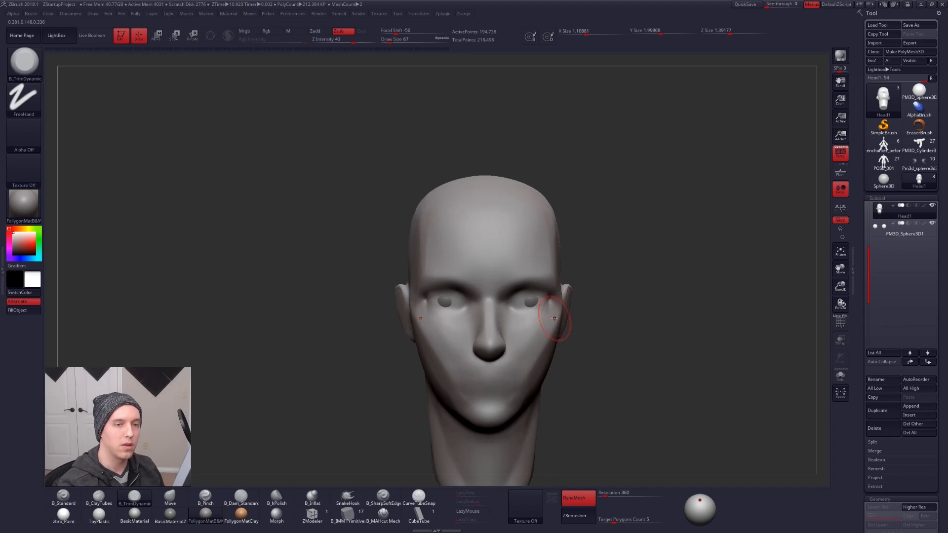
pyautogui.moveTo(586, 359)
pyautogui.keyDown('alt'); pyautogui.mouseDown(button='right')
pyautogui.moveTo(576, 326)
pyautogui.moveTo(510, 358)
pyautogui.mouseUp(button='right'); pyautogui.keyUp('alt')
pyautogui.press('space')
pyautogui.moveTo(510, 359); pyautogui.dragTo(518, 359)
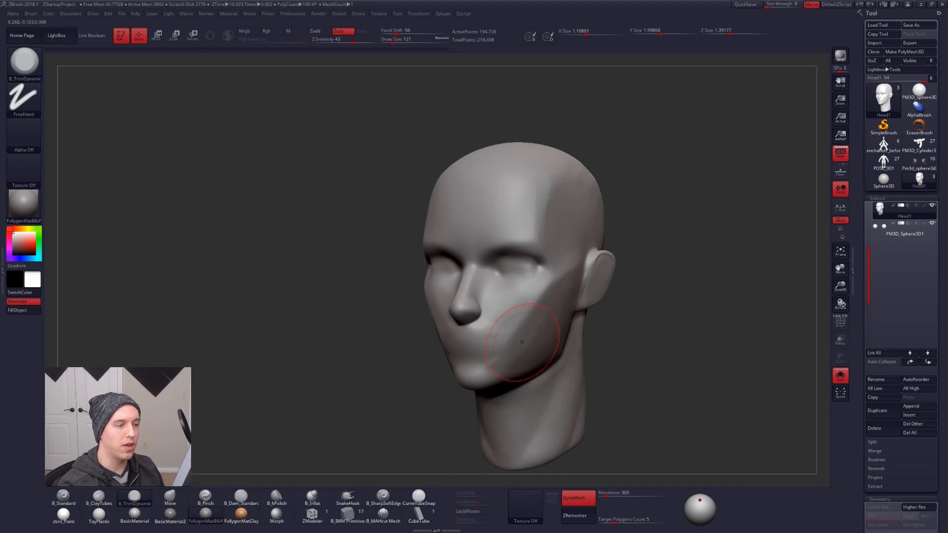
# Mark the cheek and front face planes with lasso masks and clear them again.
pyautogui.moveTo(529, 343)
pyautogui.mouseDown(button='right')
pyautogui.moveTo(521, 354)
pyautogui.moveTo(560, 344)
pyautogui.moveTo(496, 334)
pyautogui.moveTo(490, 307)
pyautogui.moveTo(439, 307)
pyautogui.moveTo(464, 336)
pyautogui.mouseUp(button='right')
pyautogui.press('5')
pyautogui.moveTo(543, 235)
pyautogui.keyDown('ctrl'); pyautogui.keyDown('alt'); pyautogui.mouseDown()
pyautogui.moveTo(459, 231)
pyautogui.moveTo(600, 321)
pyautogui.mouseUp(); pyautogui.keyUp('alt'); pyautogui.keyUp('ctrl')
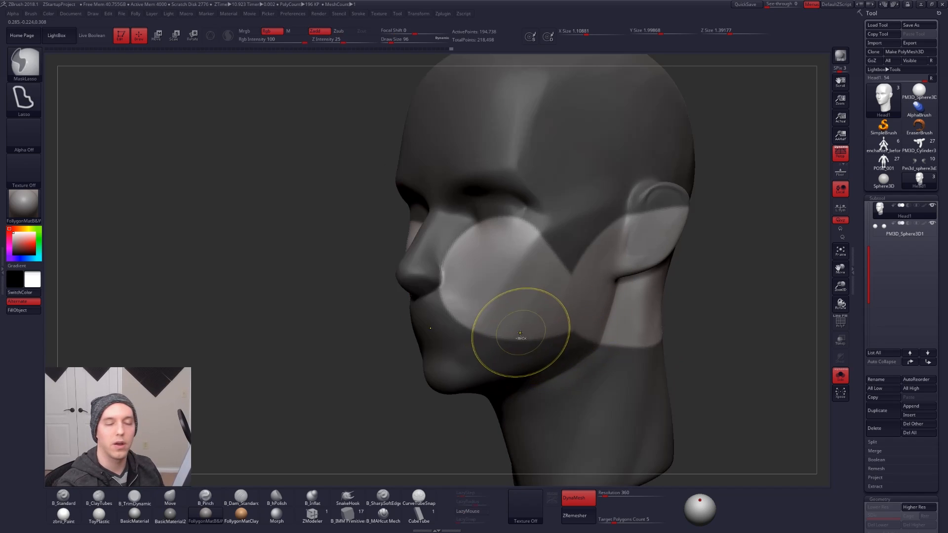
pyautogui.hotkey('ctrl', 'z')
pyautogui.moveTo(532, 316); pyautogui.dragTo(460, 308, button='right')
pyautogui.press('4')
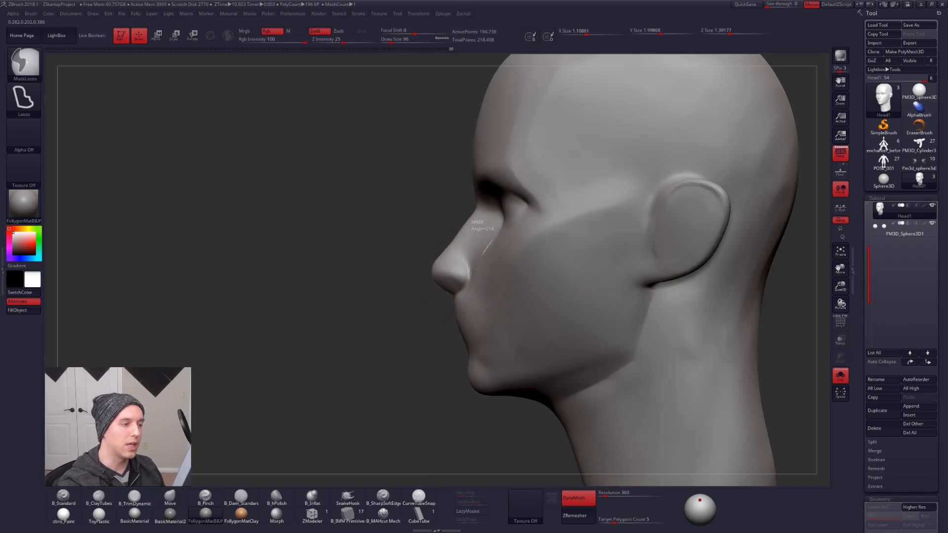
pyautogui.moveTo(449, 333)
pyautogui.keyDown('ctrl'); pyautogui.keyDown('alt'); pyautogui.mouseDown()
pyautogui.moveTo(503, 406)
pyautogui.moveTo(521, 413)
pyautogui.mouseUp(); pyautogui.keyUp('alt'); pyautogui.keyUp('ctrl')
pyautogui.keyDown('ctrl'); pyautogui.moveTo(450, 313); pyautogui.dragTo(448, 321); pyautogui.keyUp('ctrl')
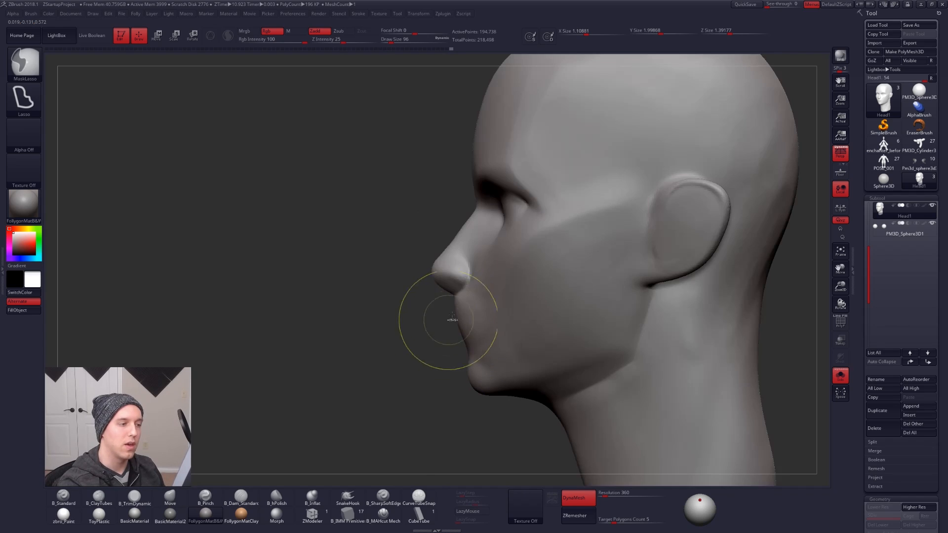
pyautogui.moveTo(462, 222)
pyautogui.keyDown('ctrl'); pyautogui.mouseDown()
pyautogui.moveTo(452, 277)
pyautogui.moveTo(502, 395)
pyautogui.moveTo(519, 213)
pyautogui.mouseUp(); pyautogui.keyUp('ctrl')
pyautogui.keyDown('ctrl'); pyautogui.moveTo(436, 328); pyautogui.dragTo(437, 331); pyautogui.keyUp('ctrl')
# Switch to the original Head subtool and lasso-mask the plane beside the nose, accepting the removal of its 85 undo history entries.
pyautogui.hotkey('alt', 'Up')
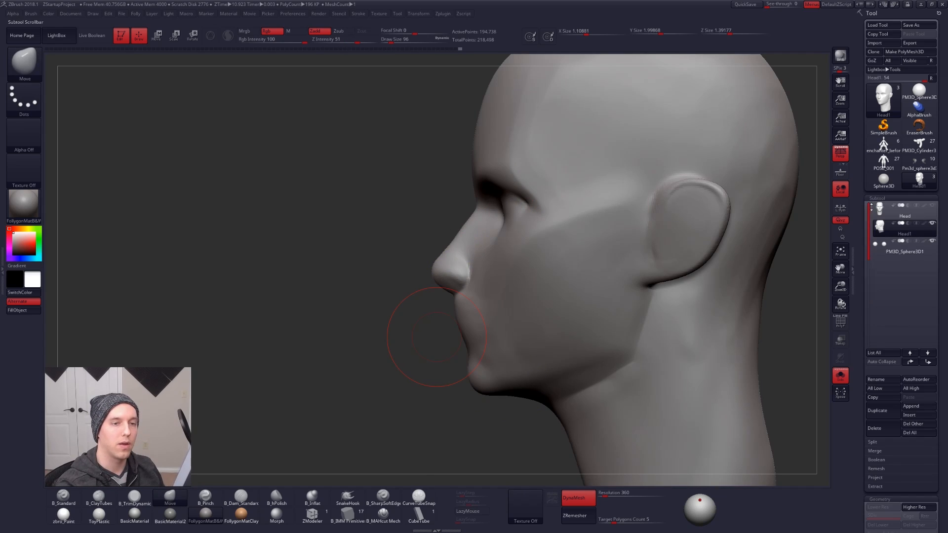
pyautogui.press('ctrl')
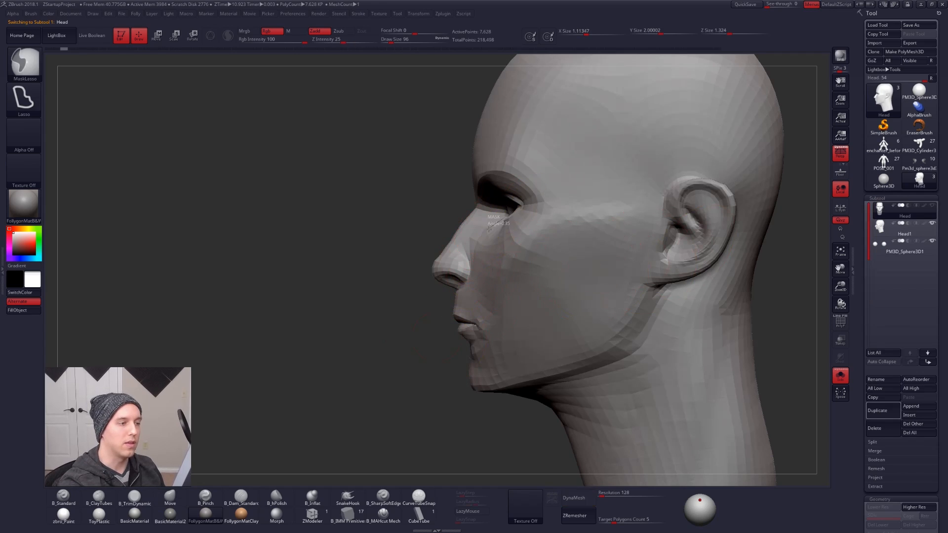
pyautogui.keyDown('ctrl'); pyautogui.moveTo(467, 309); pyautogui.dragTo(478, 253); pyautogui.keyUp('ctrl')
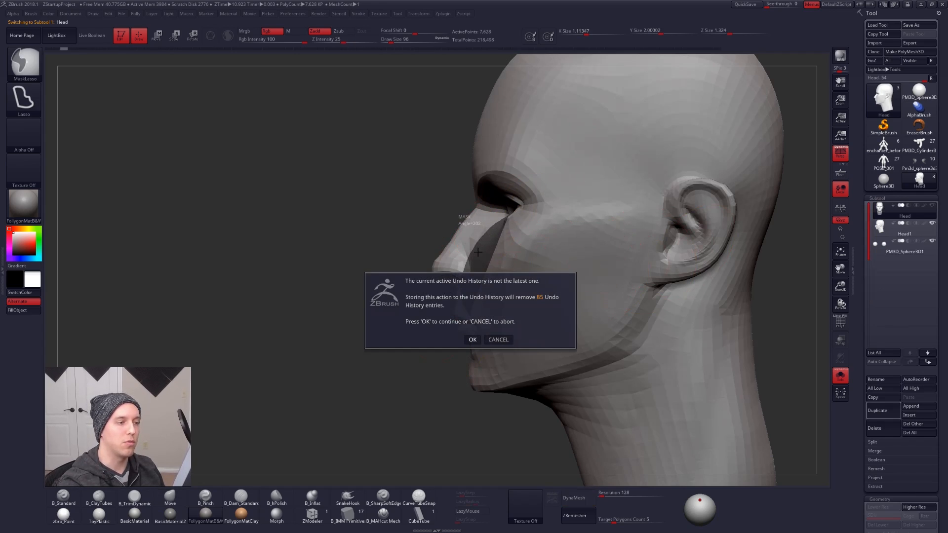
pyautogui.click(473, 340)
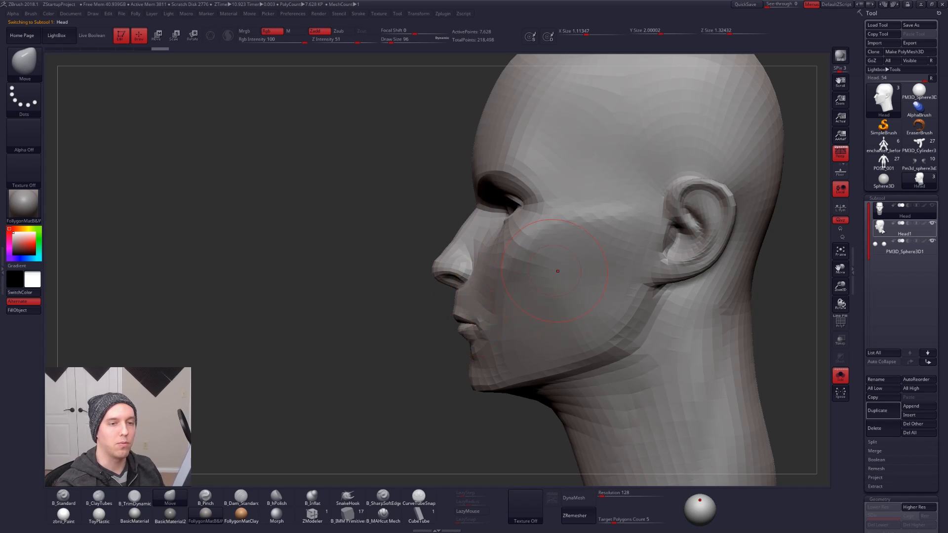
# On the Head1 subtool, carve the crease beside the nose and under the eyes with B_MAHcut Mech at draw size 54 and smooth it.
pyautogui.click(881, 229)
pyautogui.moveTo(479, 249)
pyautogui.mouseDown(button='right')
pyautogui.moveTo(536, 266)
pyautogui.moveTo(502, 335)
pyautogui.moveTo(503, 359)
pyautogui.mouseUp(button='right')
pyautogui.press('[')
pyautogui.press('[')
pyautogui.click(384, 514)
pyautogui.moveTo(444, 381); pyautogui.dragTo(482, 358, button='right')
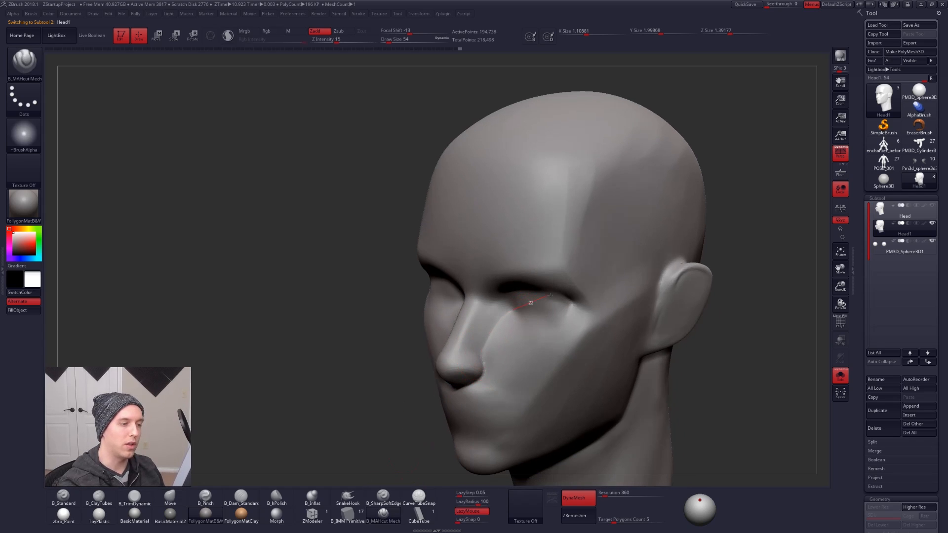
pyautogui.moveTo(577, 331); pyautogui.dragTo(491, 352, button='right')
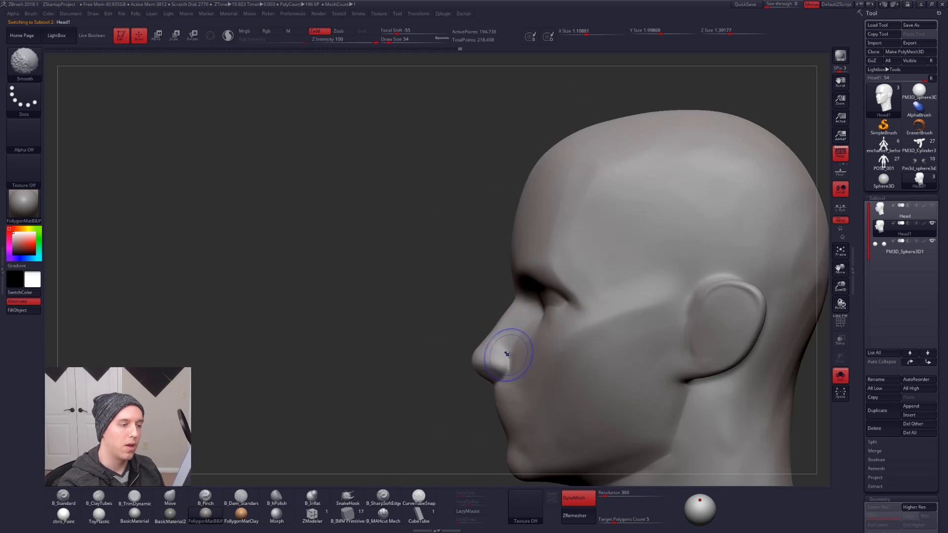
pyautogui.moveTo(550, 322); pyautogui.dragTo(517, 315, button='right')
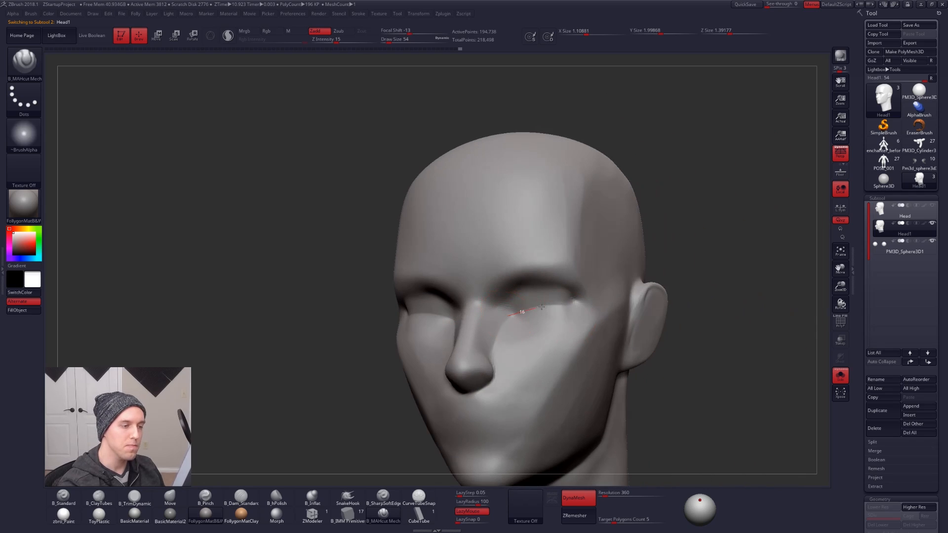
pyautogui.moveTo(529, 370); pyautogui.dragTo(673, 426, button='right')
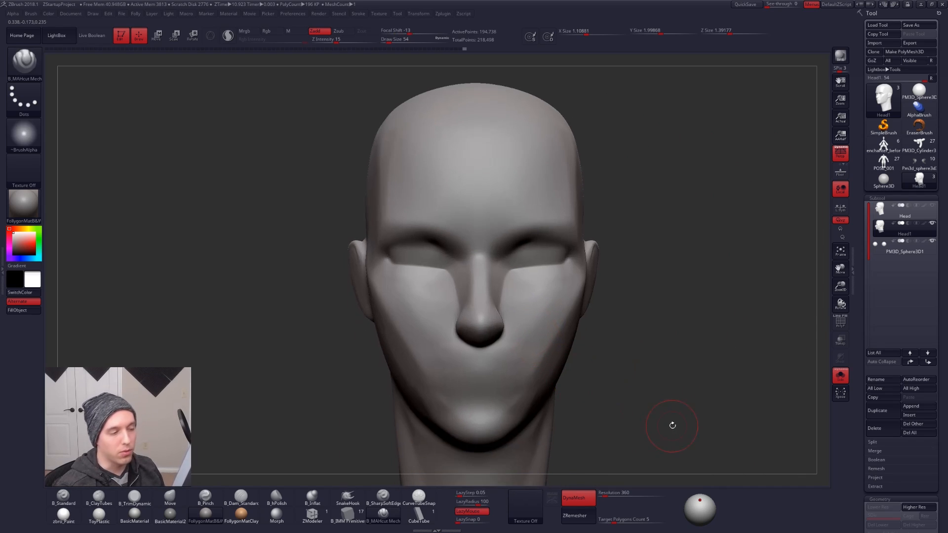
# Hide the nose with a lasso selection, delete the hidden polygons and remesh the head with DynaMesh.
pyautogui.moveTo(605, 425); pyautogui.dragTo(741, 423)
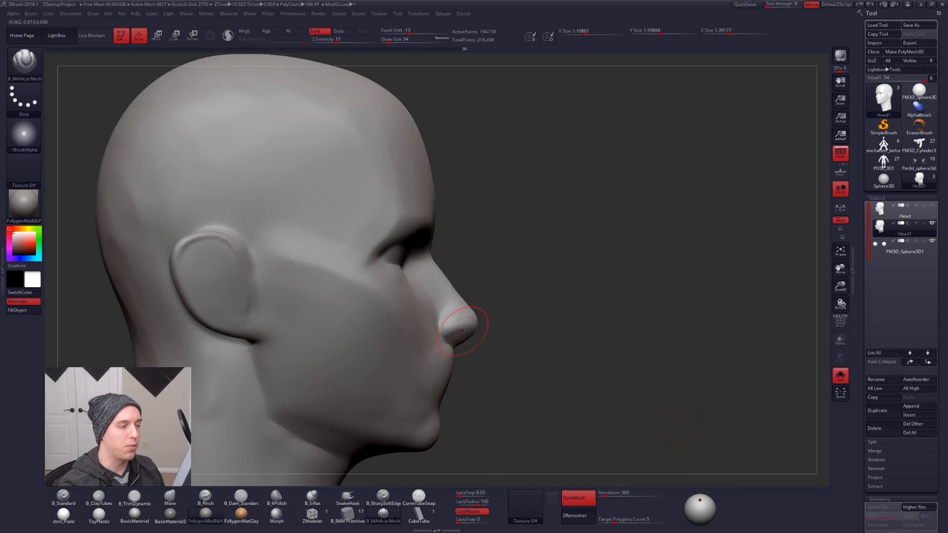
pyautogui.keyDown('ctrl'); pyautogui.keyDown('alt'); pyautogui.keyDown('shift'); pyautogui.moveTo(455, 347); pyautogui.dragTo(444, 341); pyautogui.keyUp('shift'); pyautogui.keyUp('alt'); pyautogui.keyUp('ctrl')
pyautogui.moveTo(415, 283)
pyautogui.keyDown('ctrl'); pyautogui.keyDown('shift'); pyautogui.mouseDown()
pyautogui.moveTo(582, 271)
pyautogui.moveTo(460, 341)
pyautogui.mouseUp(); pyautogui.keyUp('shift'); pyautogui.keyUp('ctrl')
pyautogui.moveTo(546, 355); pyautogui.dragTo(458, 336, button='right')
pyautogui.hotkey('ctrl', 'shift', 'f')
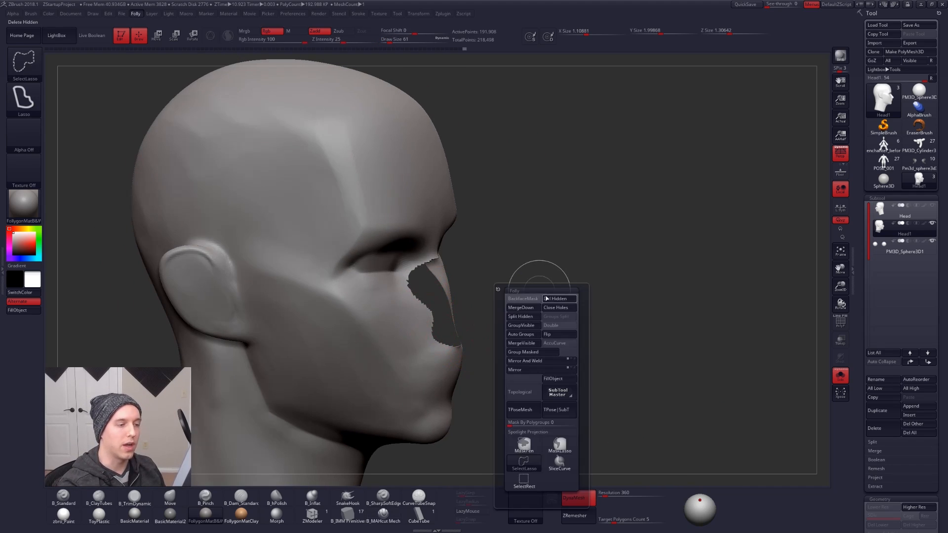
pyautogui.click(546, 298)
pyautogui.keyDown('ctrl'); pyautogui.moveTo(581, 247); pyautogui.dragTo(595, 261); pyautogui.keyUp('ctrl')
# Flatten the area where the nose was removed with B_TrimDynamic at draw size 104.
pyautogui.moveTo(494, 358); pyautogui.dragTo(419, 368, button='right')
pyautogui.press('space')
pyautogui.moveTo(447, 319); pyautogui.dragTo(415, 310)
pyautogui.press('3')
pyautogui.moveTo(455, 345); pyautogui.dragTo(467, 366)
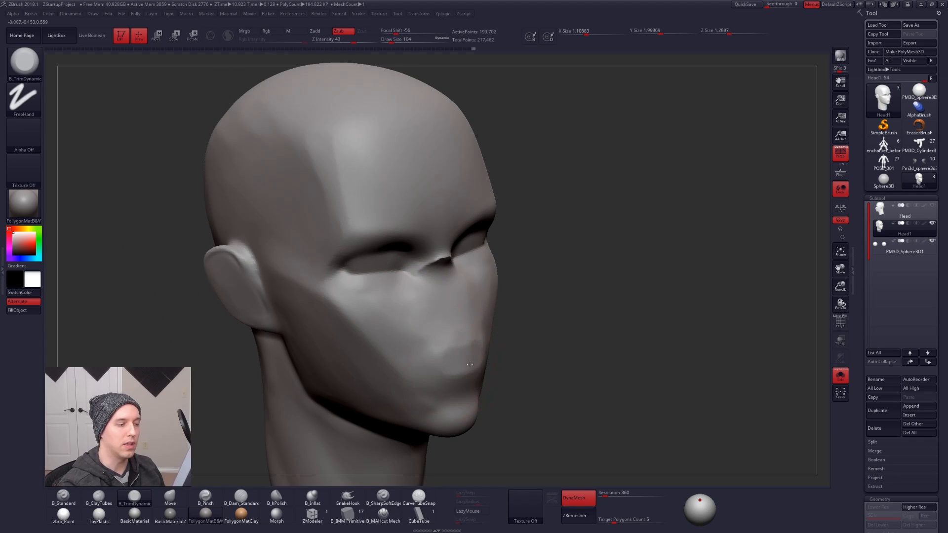
pyautogui.moveTo(439, 358); pyautogui.dragTo(494, 347, button='right')
# Reshape the noseless front profile between the eyes and the mouth.
pyautogui.press('4')
pyautogui.press('w')
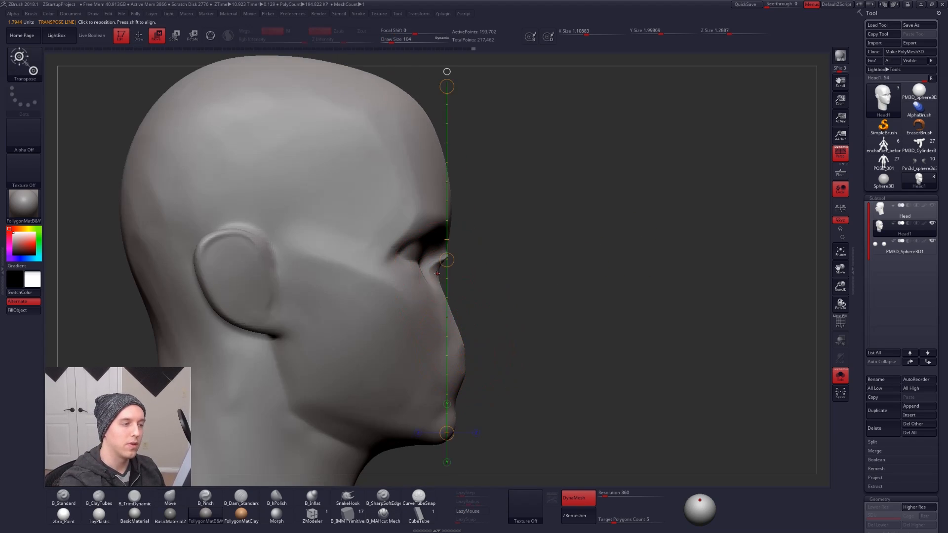
pyautogui.moveTo(435, 272); pyautogui.dragTo(501, 410)
pyautogui.press('q')
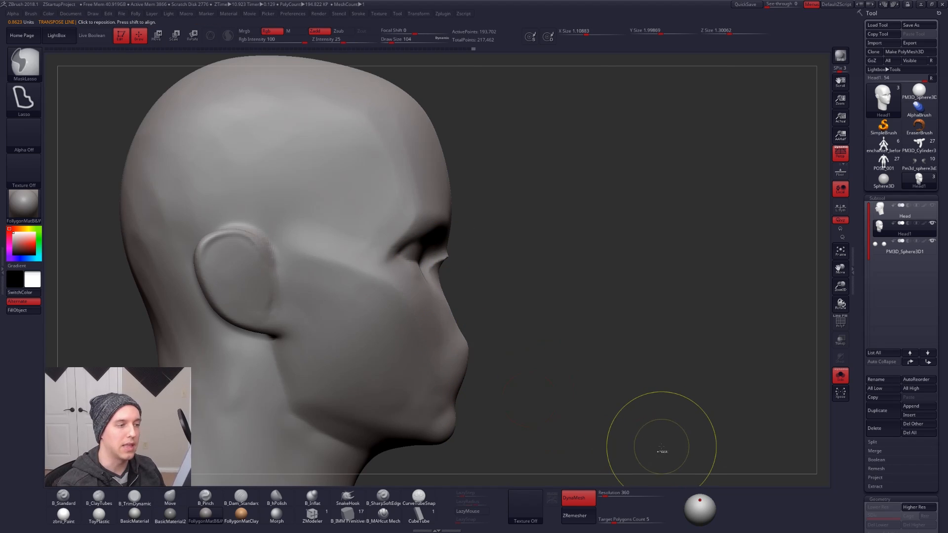
# Undo the profile reshaping and the nose removal.
pyautogui.hotkey('ctrl', 'z')
pyautogui.hotkey('ctrl', 'z')
pyautogui.hotkey('ctrl', 'z')
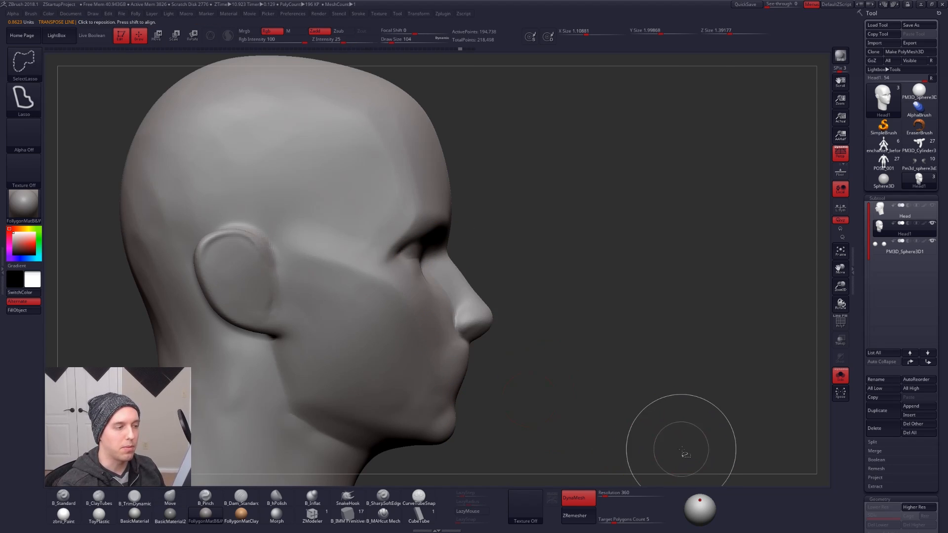